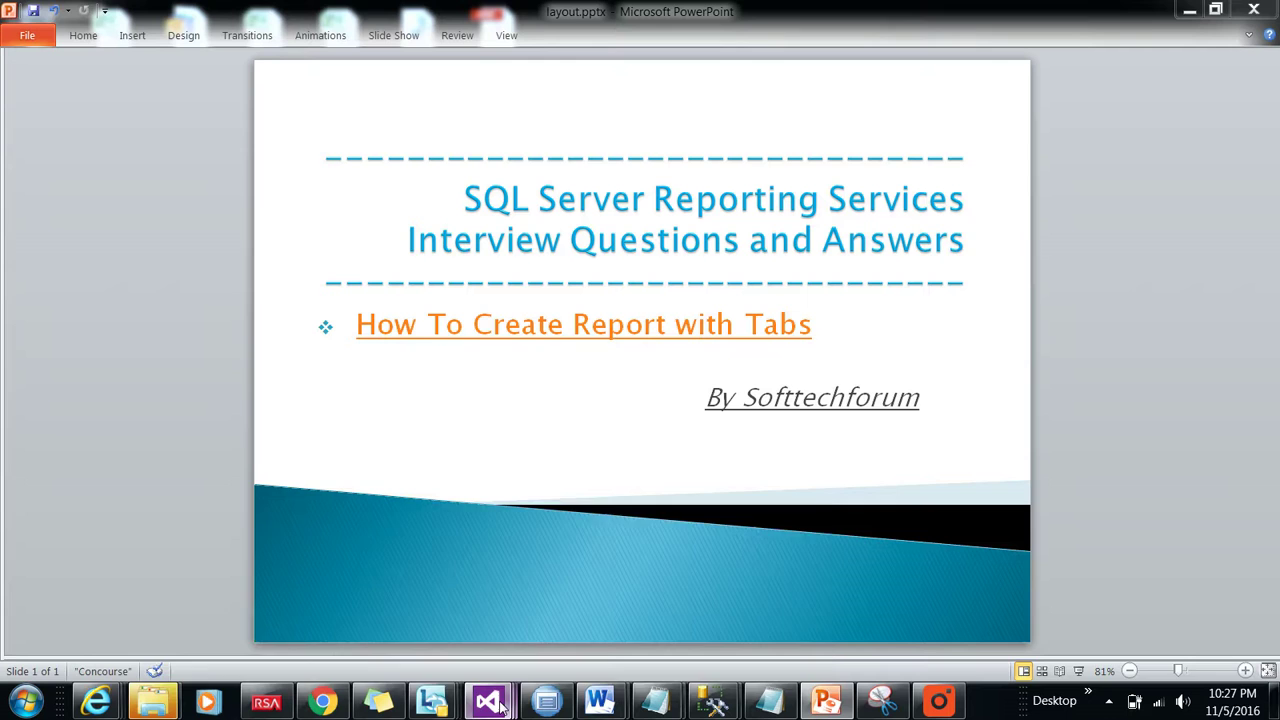
Switch from PowerPoint to the Report Project5 designer showing Report5.rdl
mouse_move(487, 700)
click(712, 630)
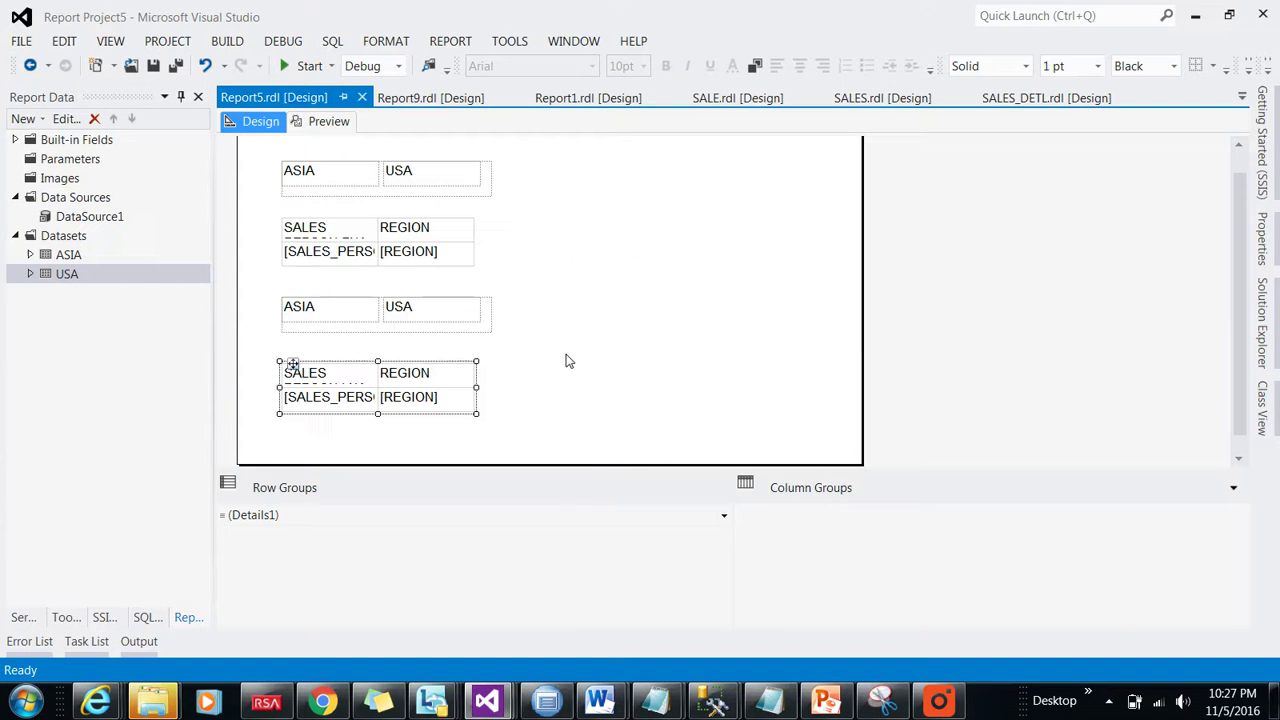
click(335, 122)
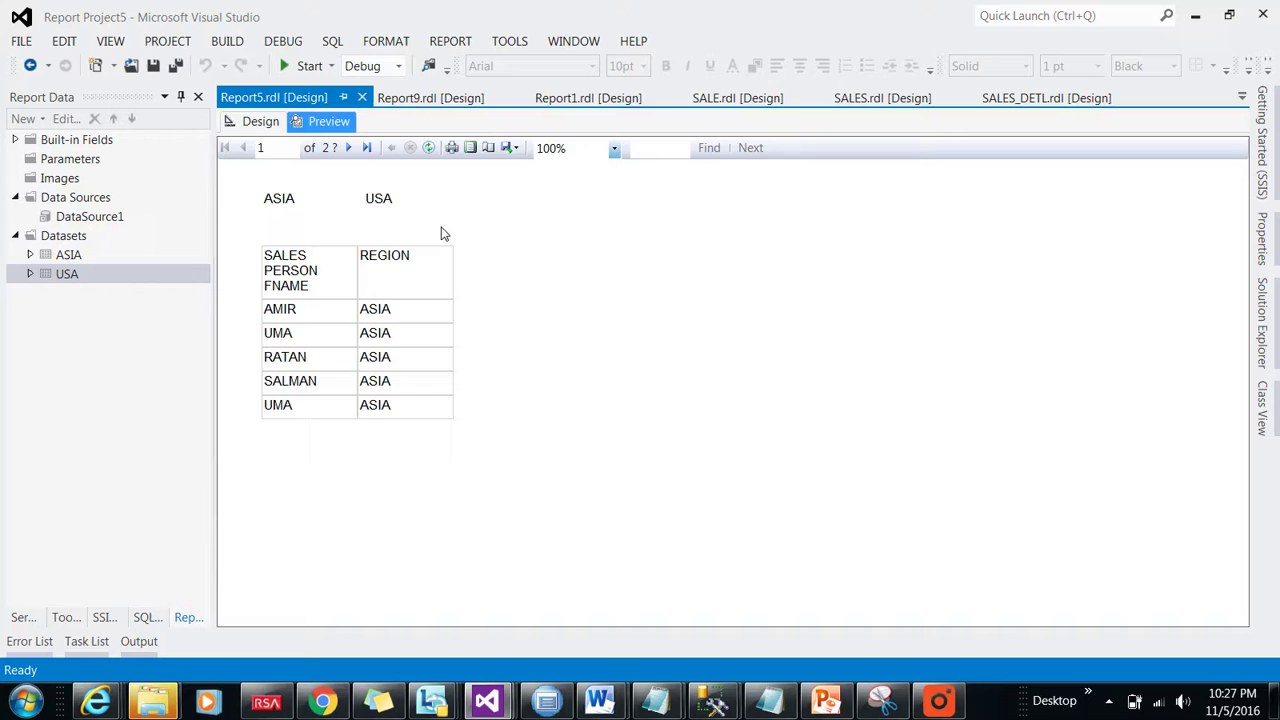
click(383, 205)
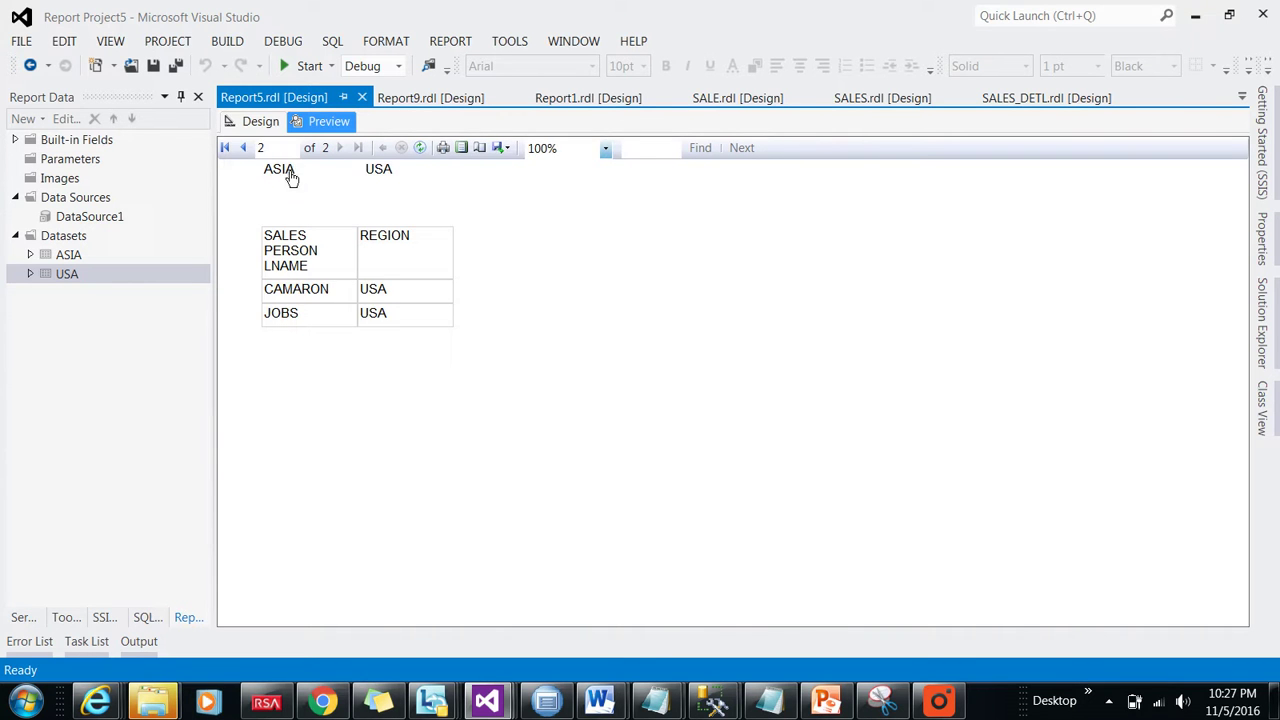
click(289, 177)
click(391, 205)
click(287, 176)
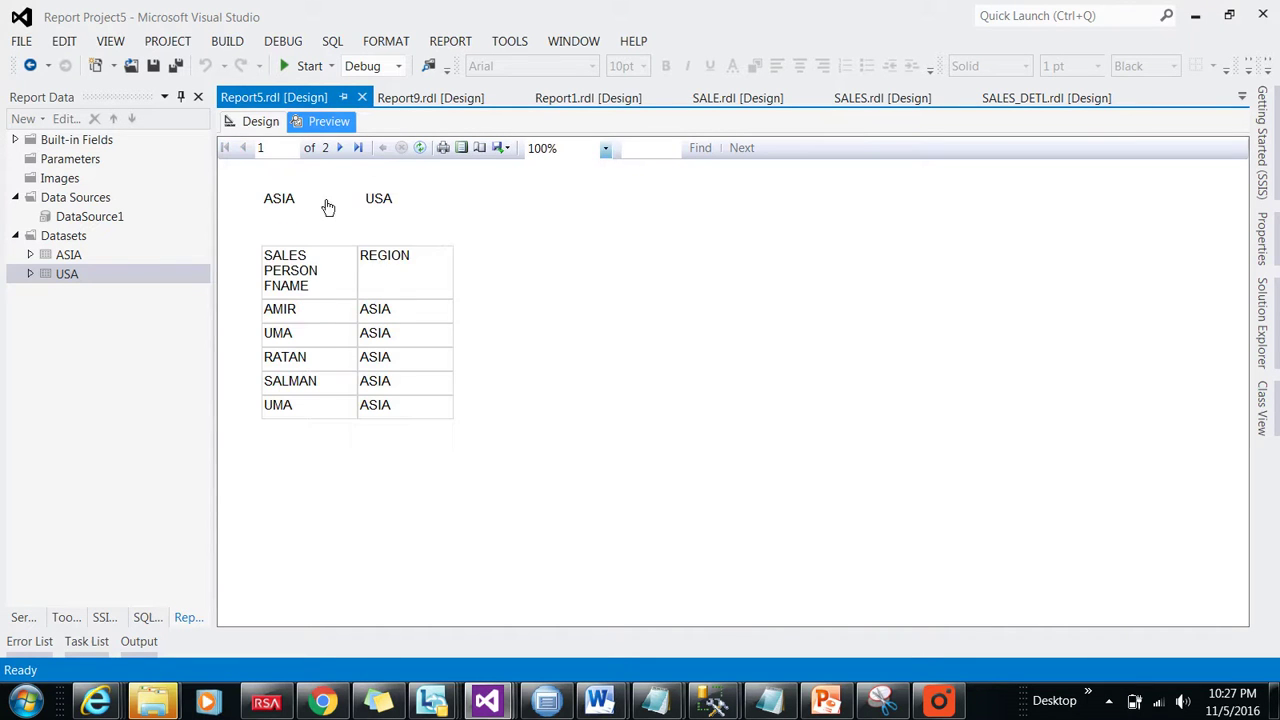
click(379, 205)
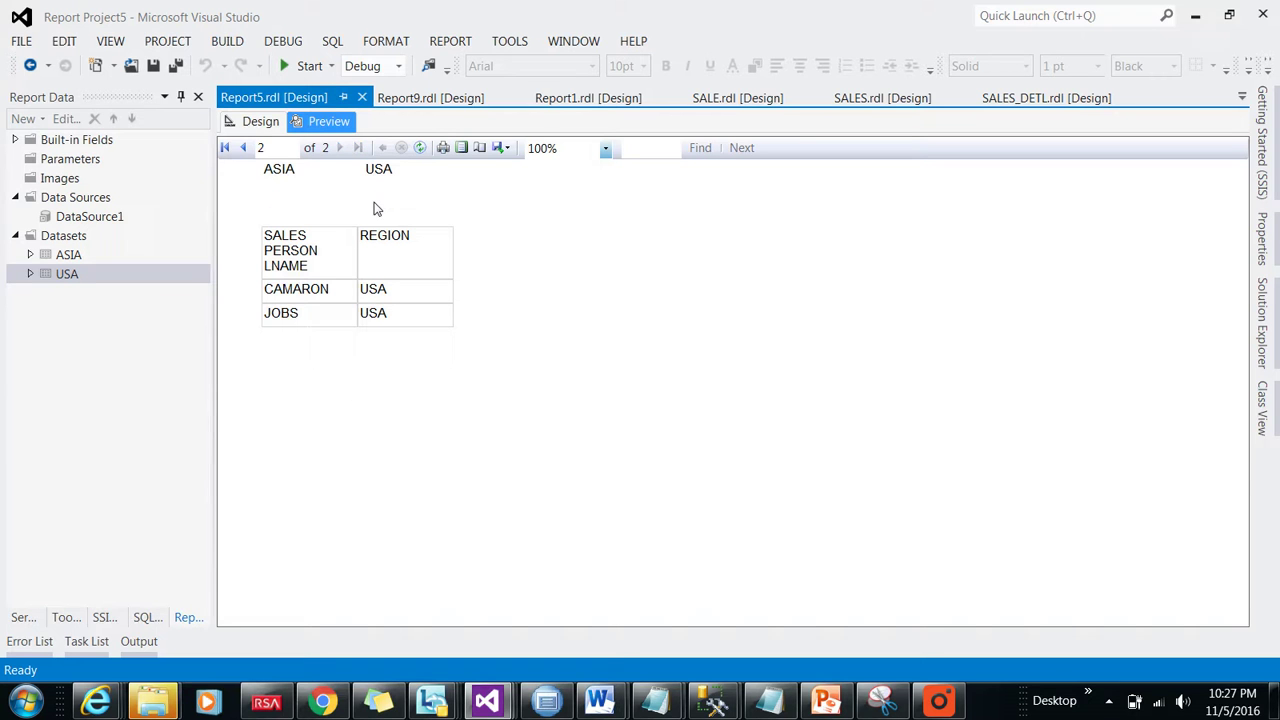
click(256, 124)
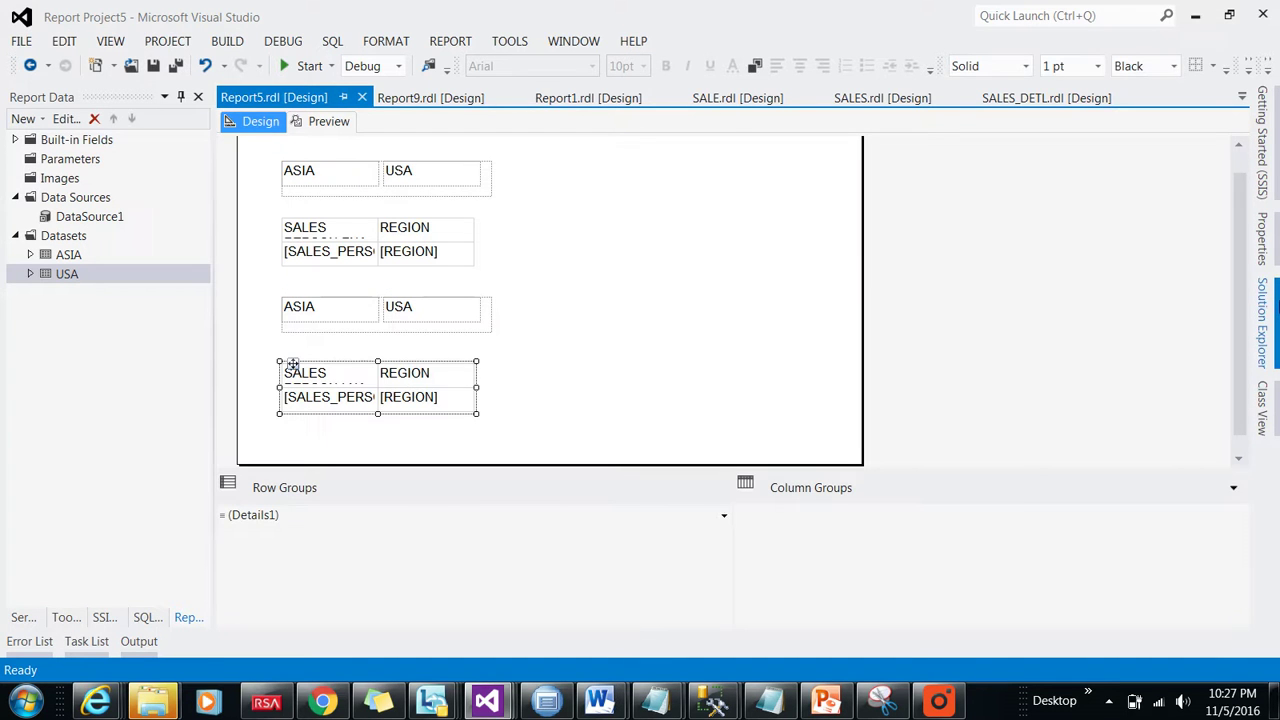
Add a new blank report, Report6.rdl, to the project's Reports folder
click(1262, 318)
right_click(1048, 284)
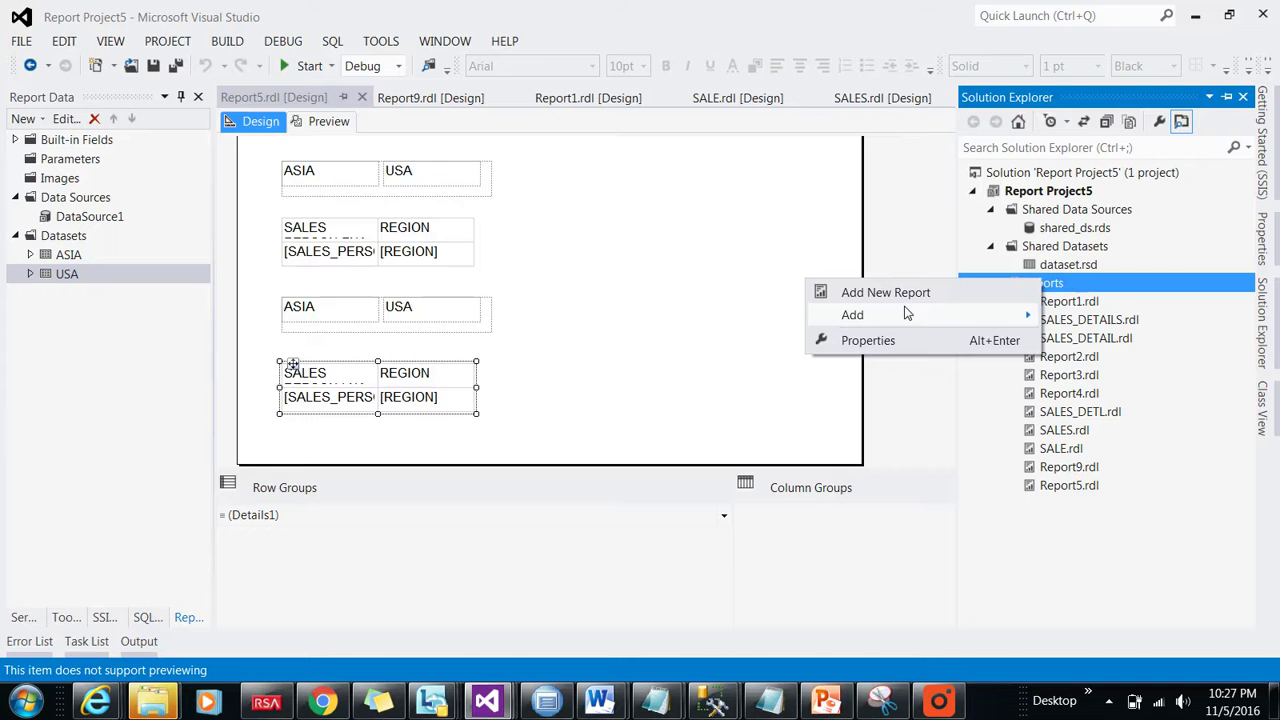
mouse_move(906, 314)
click(1090, 318)
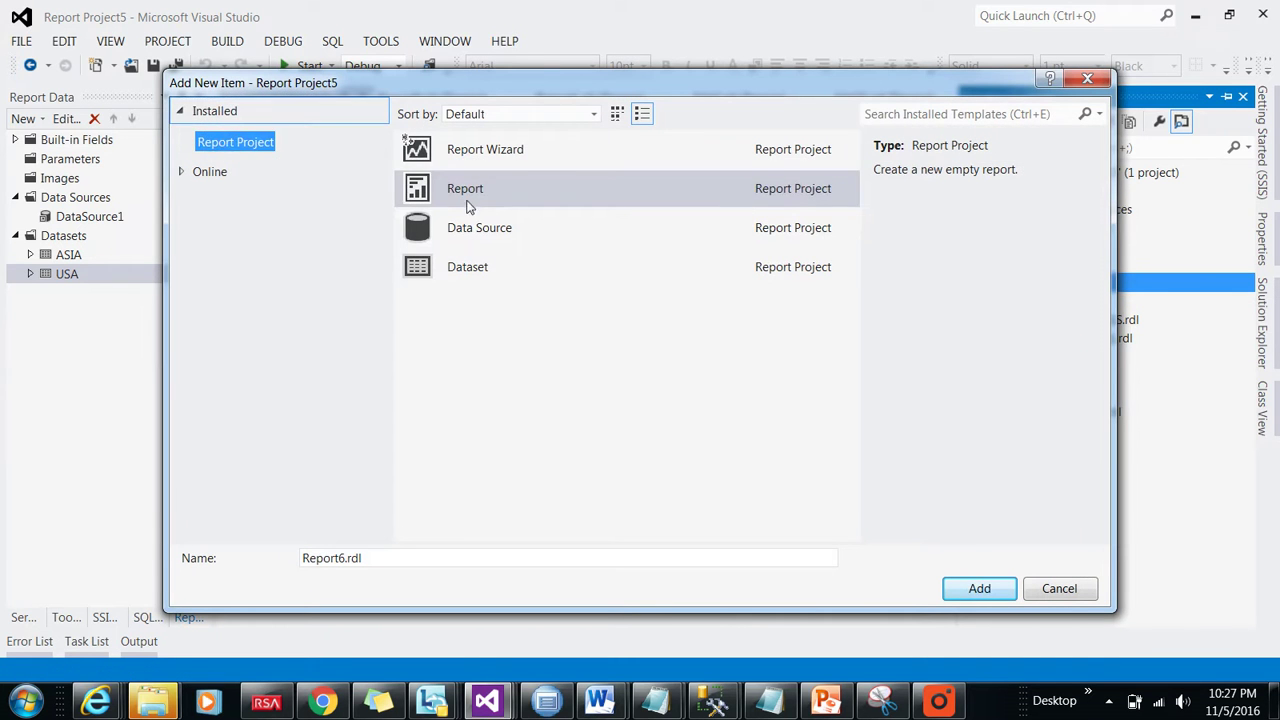
click(980, 591)
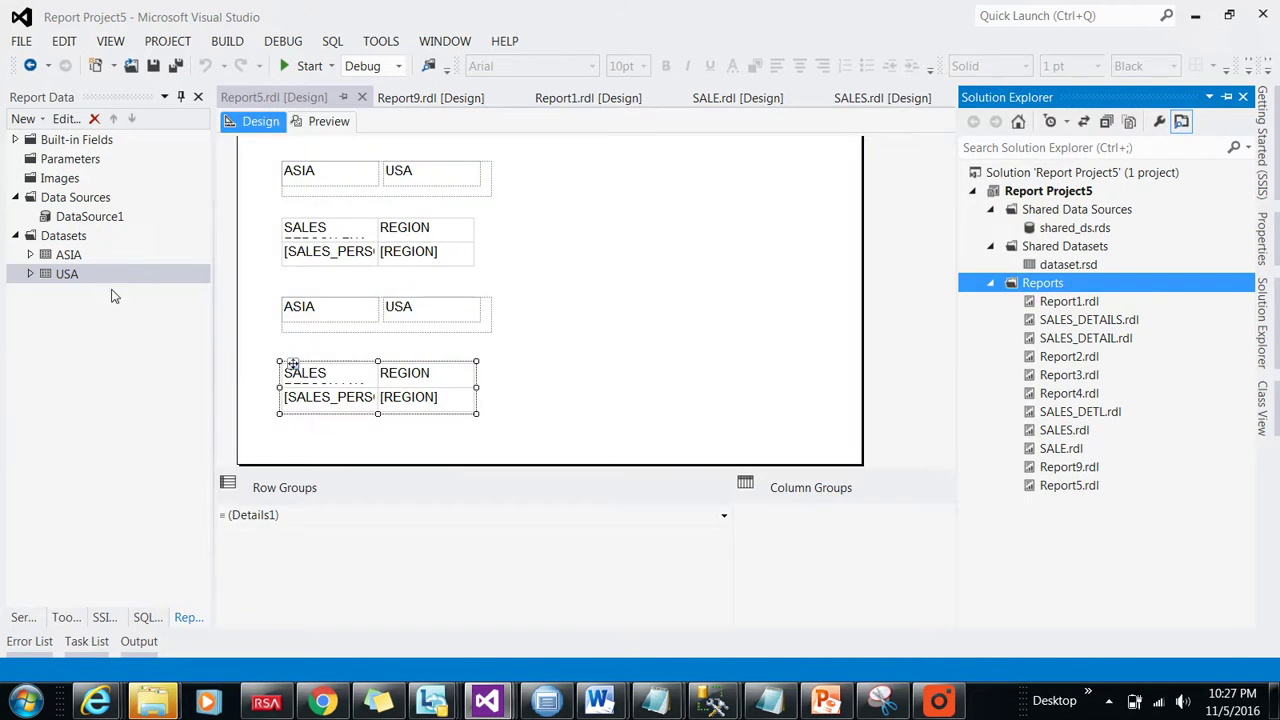
Add report data source DataSource1 referencing the shared_ds shared data source
right_click(74, 199)
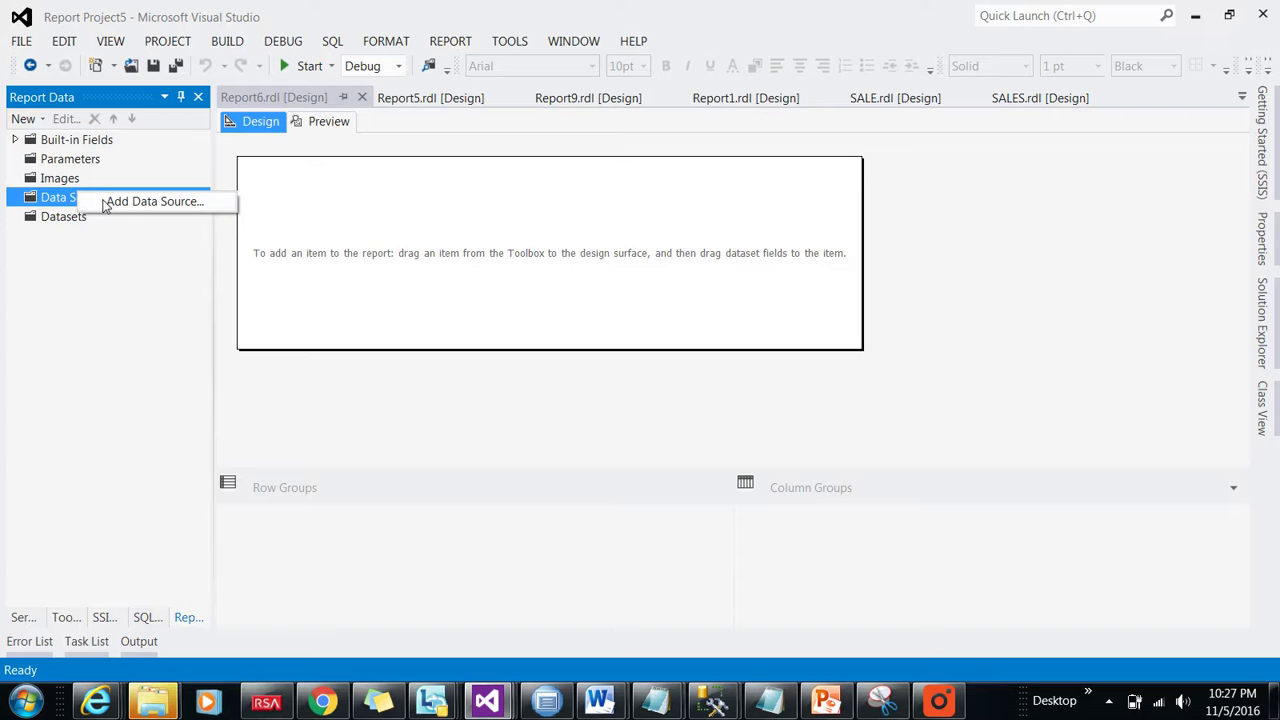
click(108, 202)
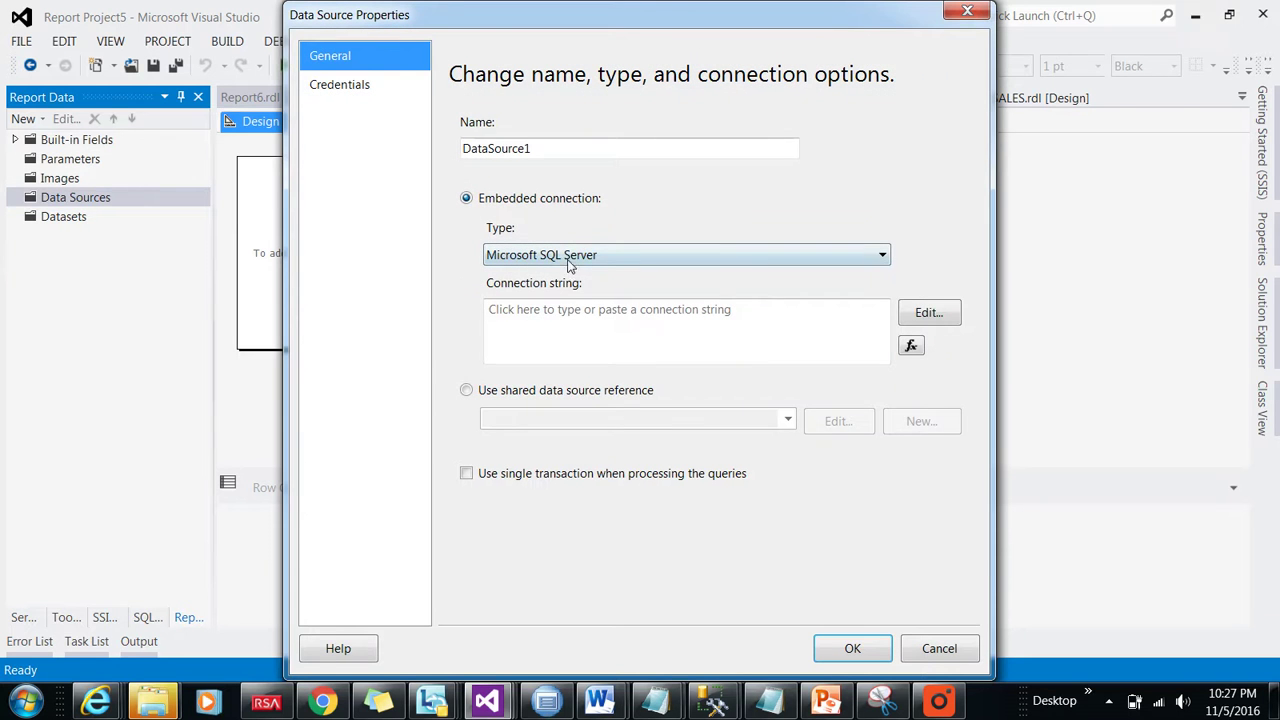
click(566, 390)
click(788, 420)
click(680, 438)
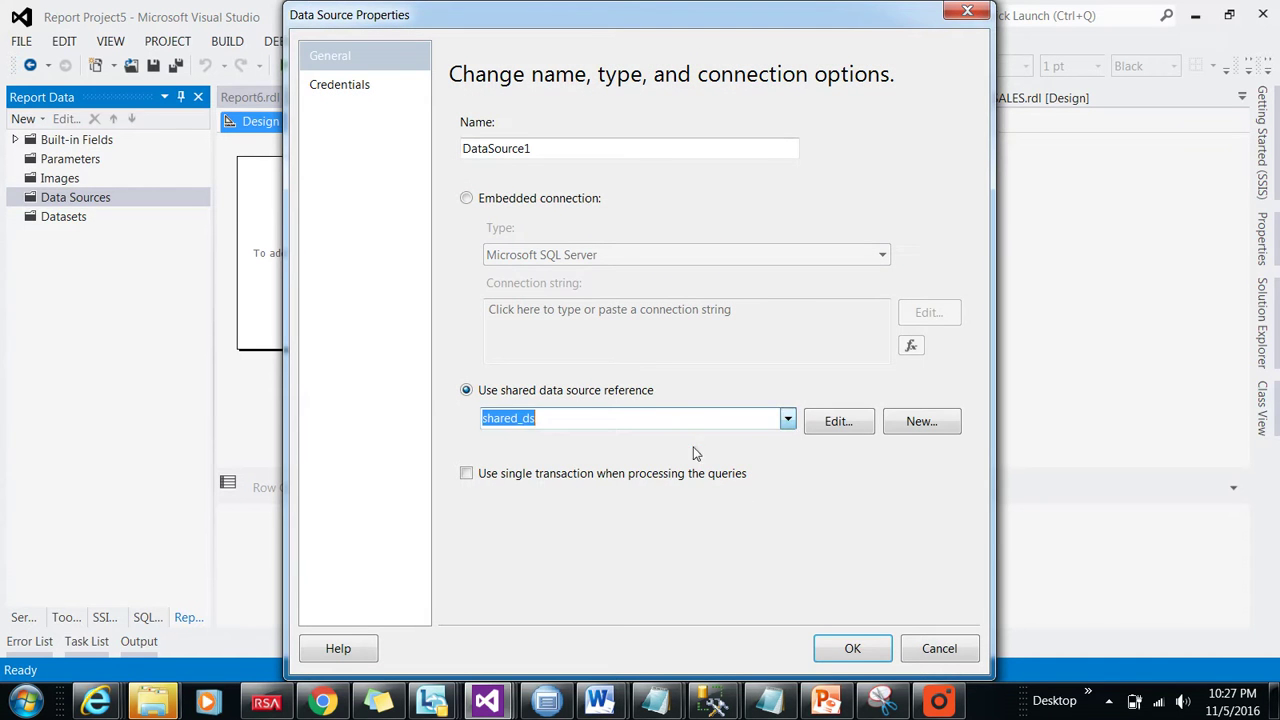
click(852, 648)
Start a new embedded dataset named ASIA
right_click(72, 238)
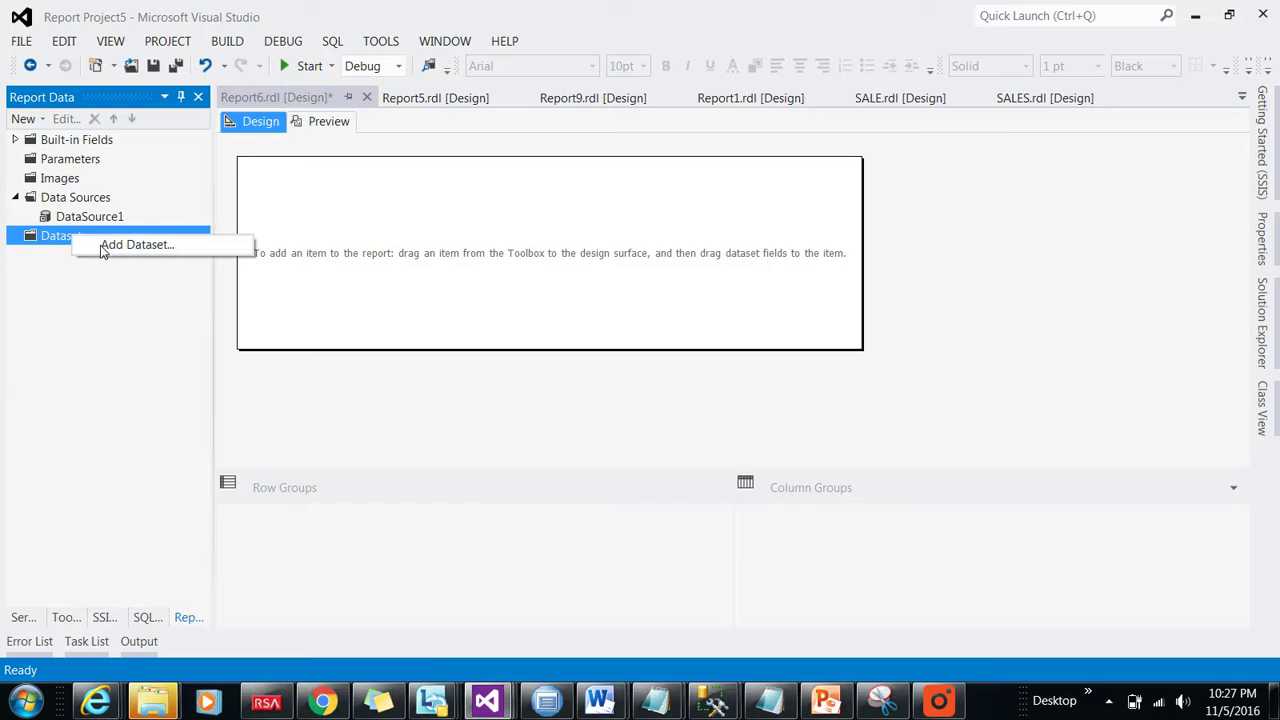
click(110, 244)
click(487, 210)
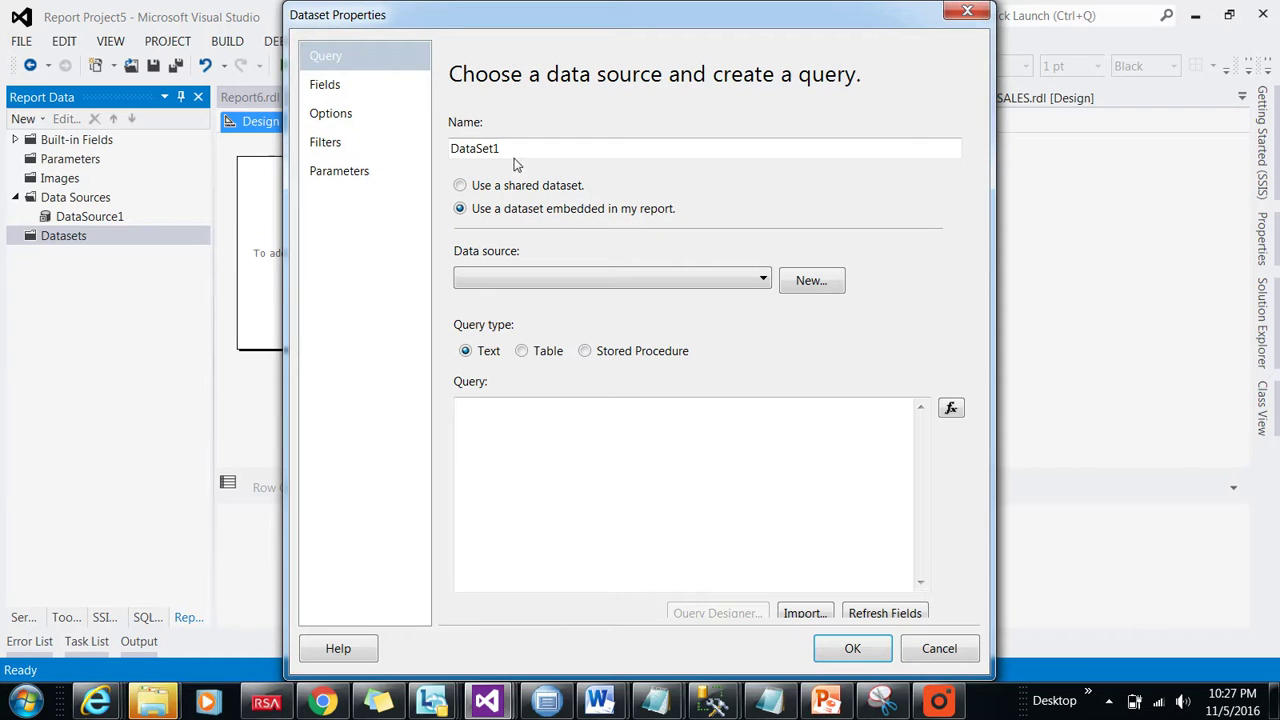
click(480, 148)
double_click(475, 148)
text(ASIA)
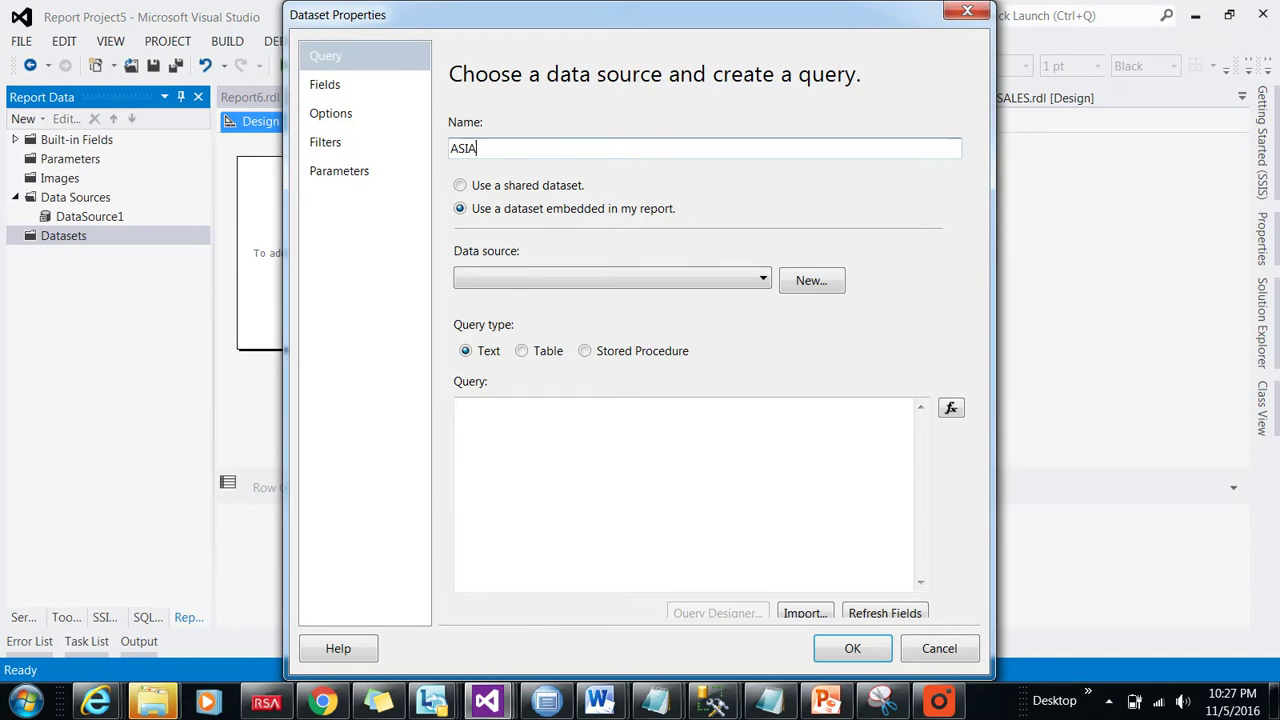
Paste the query SELECT * FROM DBO.SALES_DETAILS WHERE REGION='ASIA' into the dataset
mouse_move(487, 700)
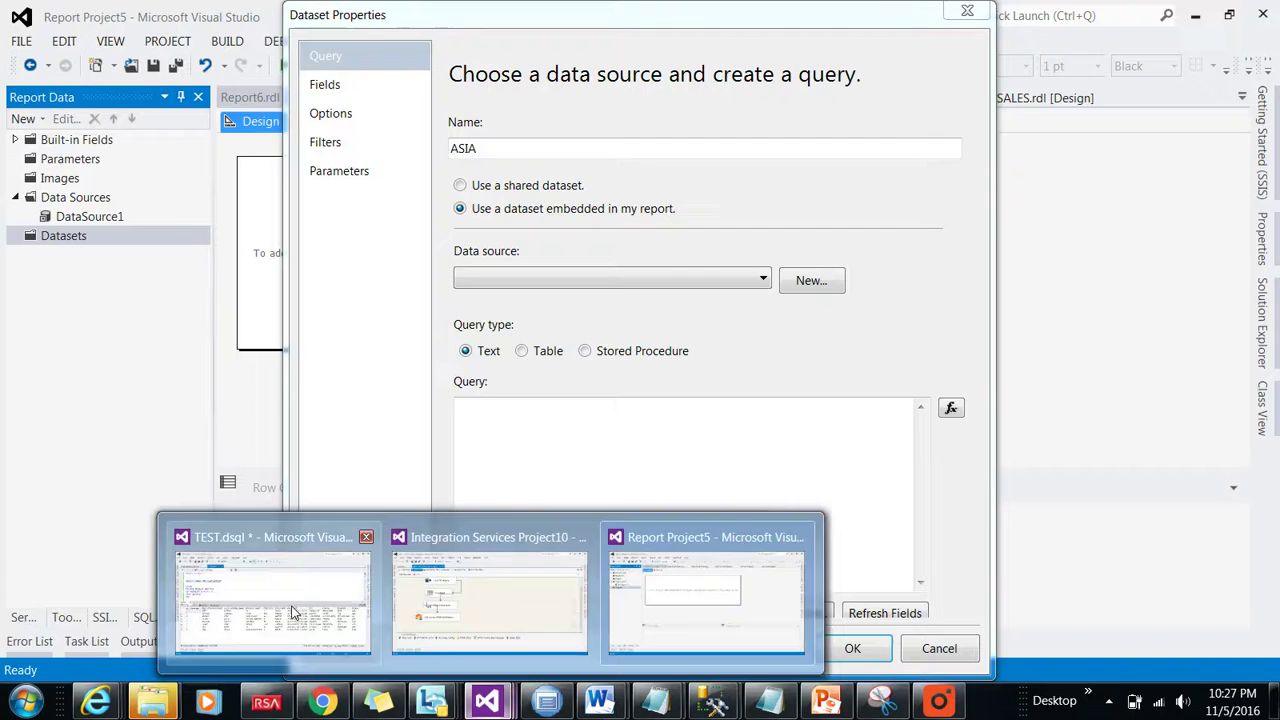
click(271, 575)
drag(68, 194, 300, 194)
key(ctrl+c)
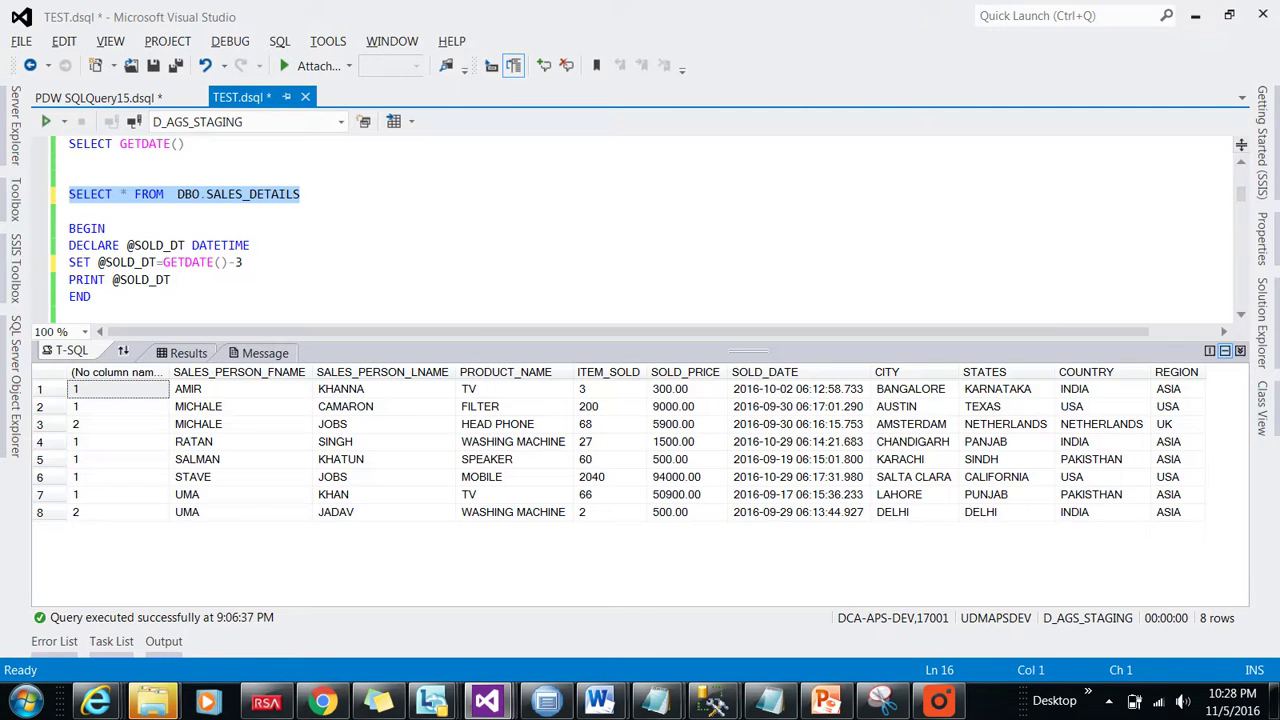
key(alt+Tab)
click(600, 450)
key(ctrl+v)
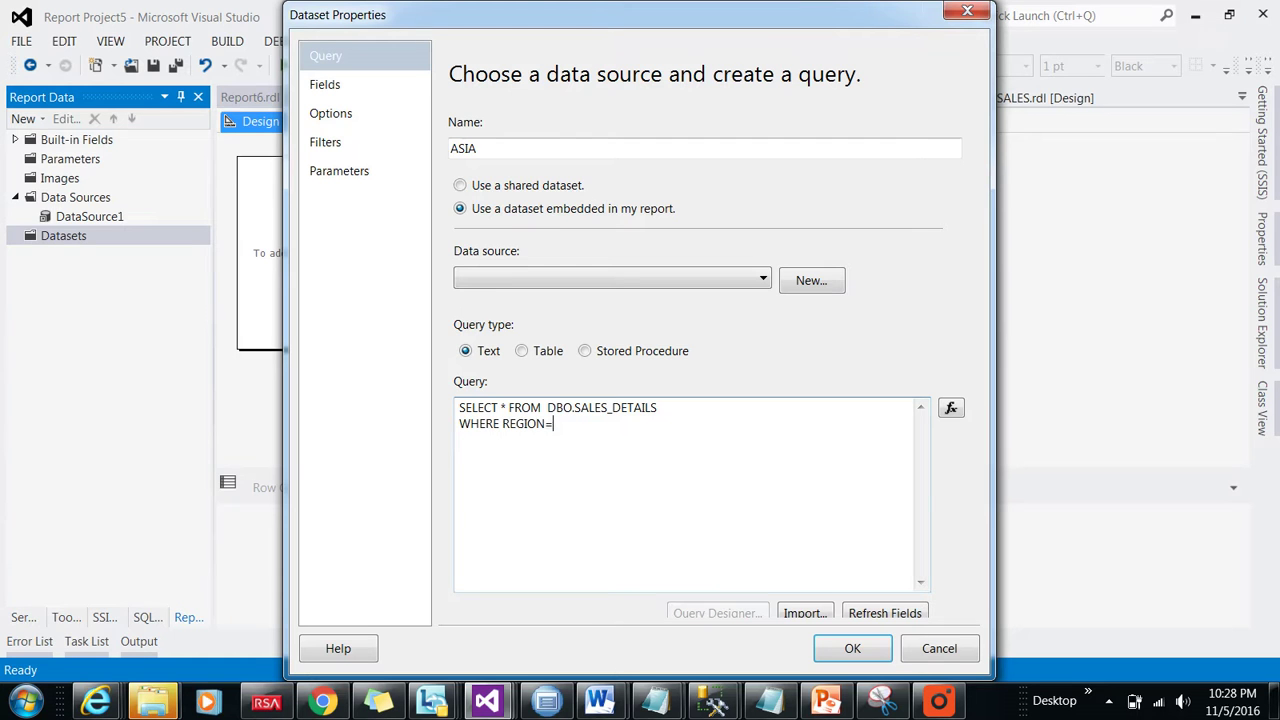
text(ASIA')
key(ctrl+a)
key(ctrl+c)
Set the ASIA dataset's data source to DataSource1 and save it
click(852, 648)
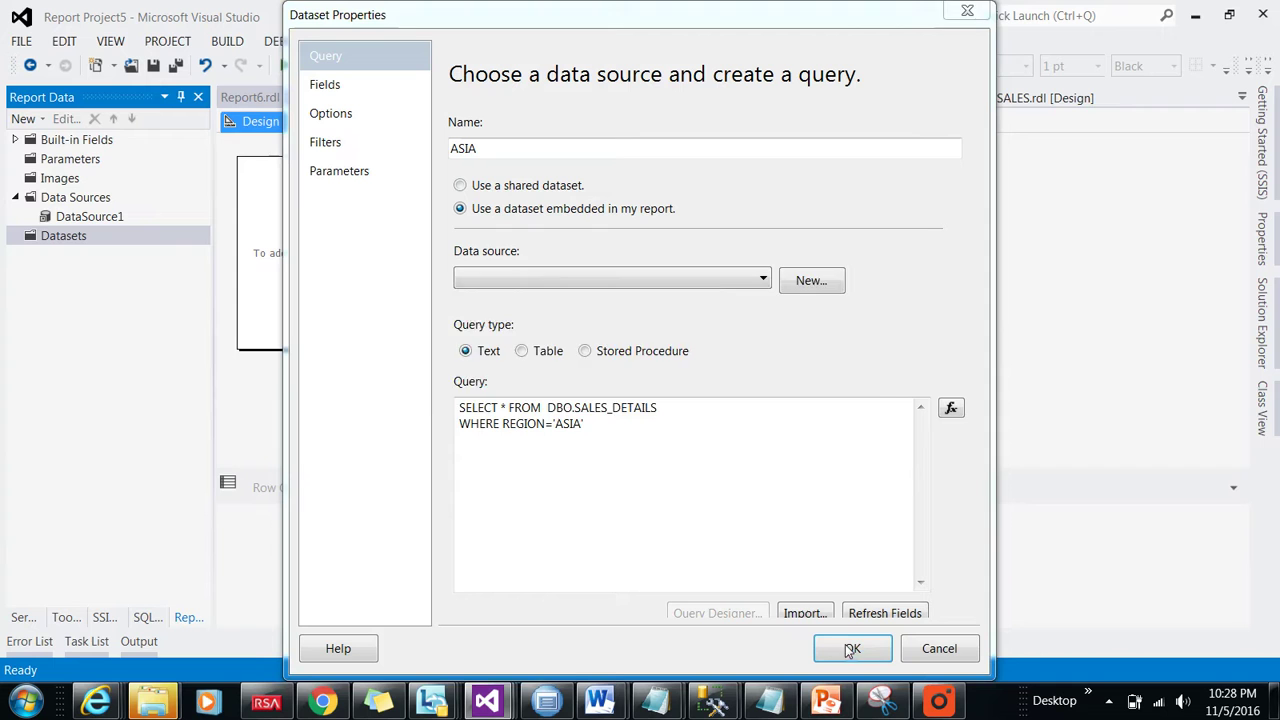
click(813, 331)
click(704, 282)
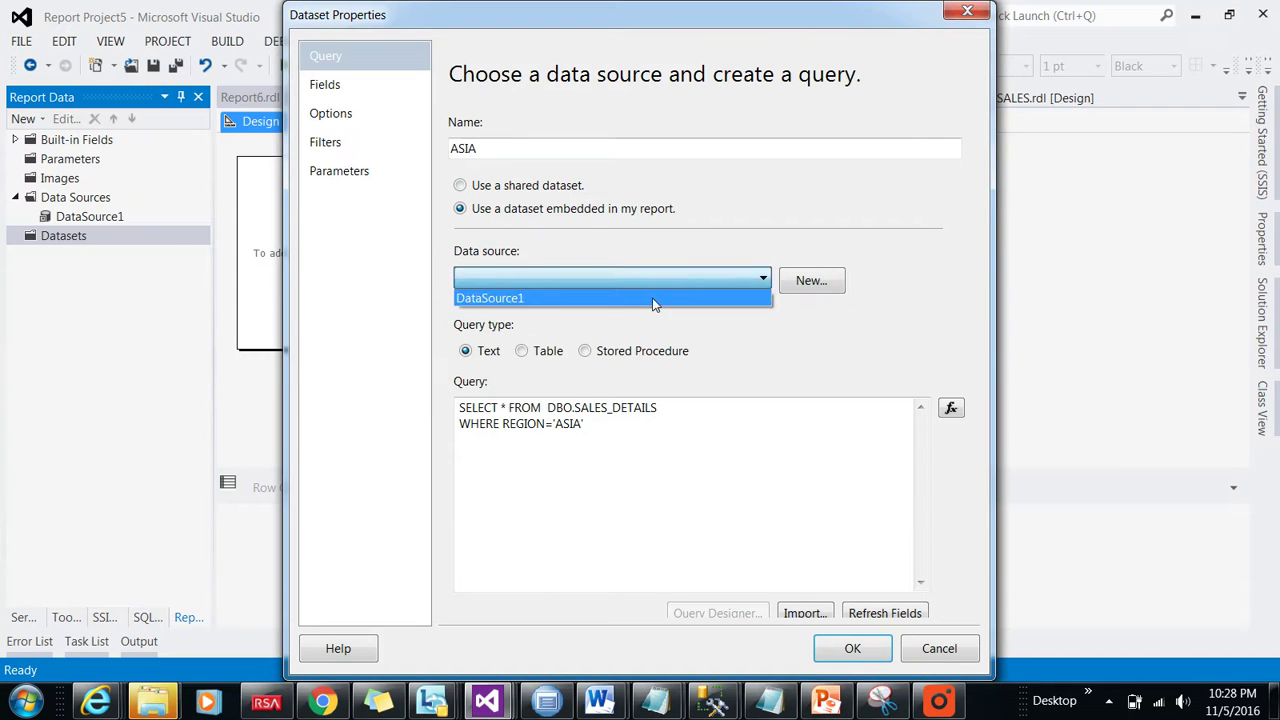
click(654, 297)
click(851, 648)
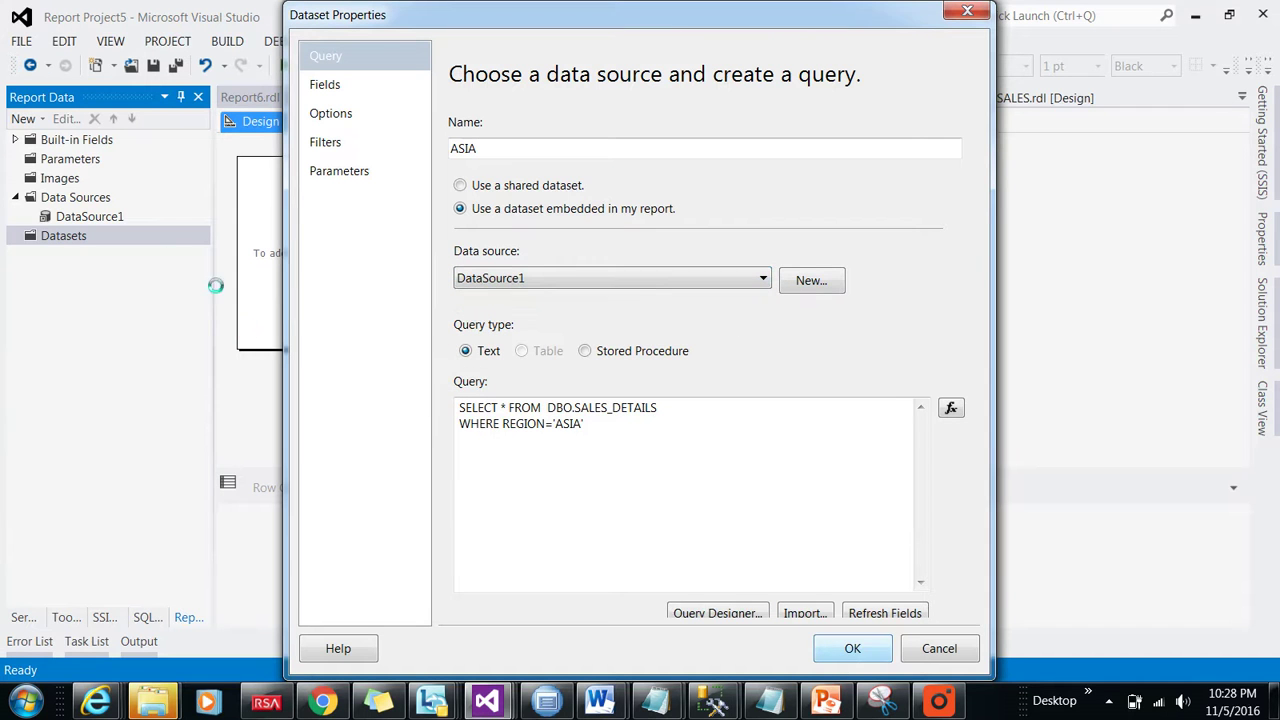
Create an embedded USA dataset on DataSource1 with the WHERE REGION='USA' query
right_click(66, 237)
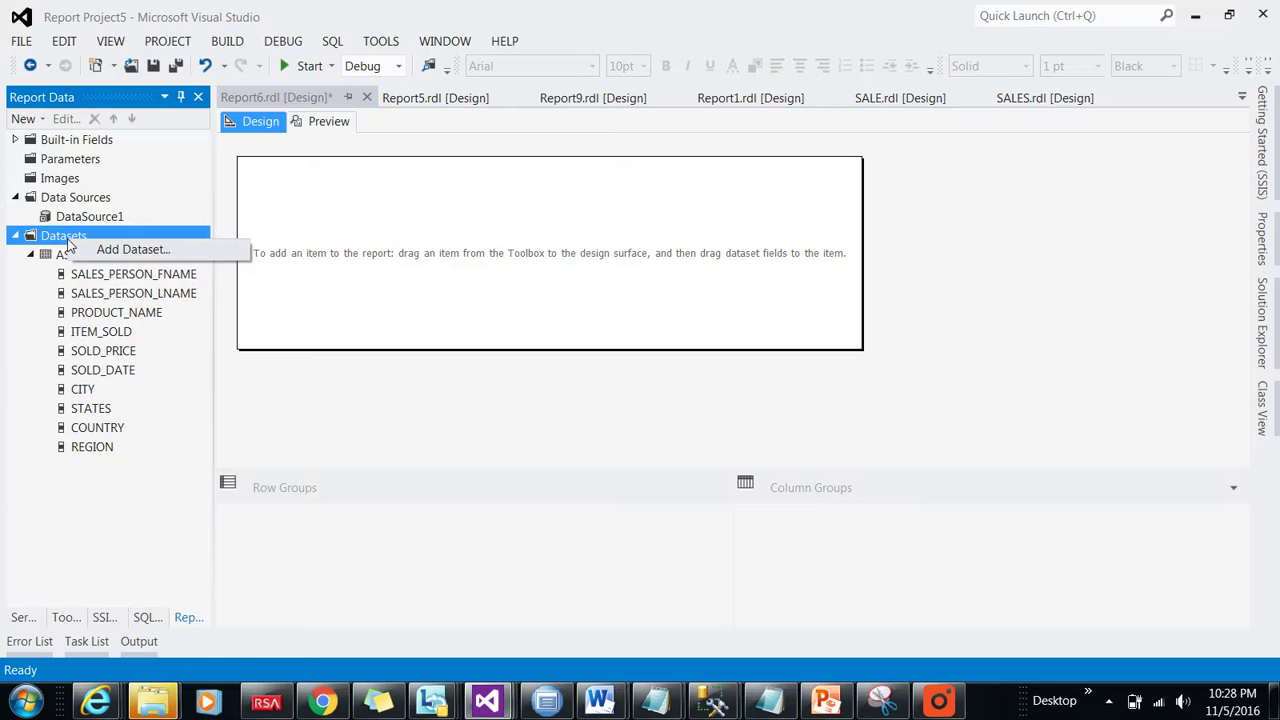
click(108, 250)
click(500, 148)
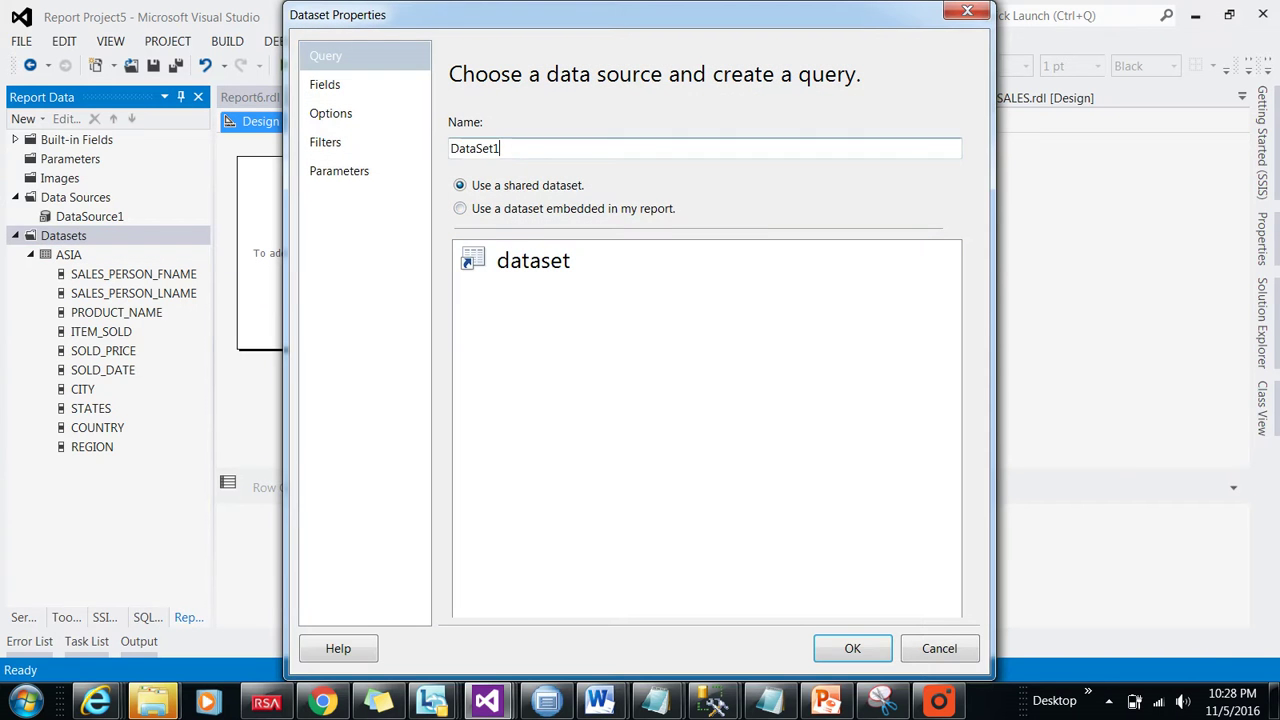
double_click(500, 148)
text(USA)
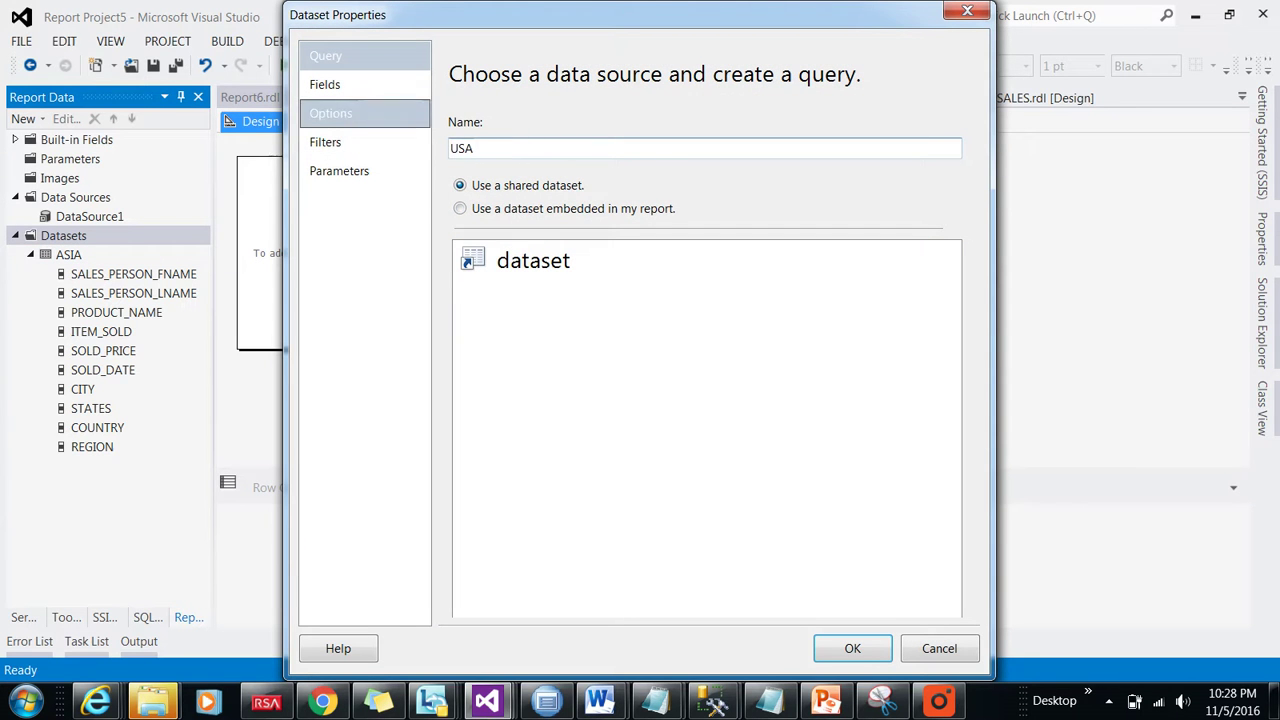
click(490, 209)
click(612, 279)
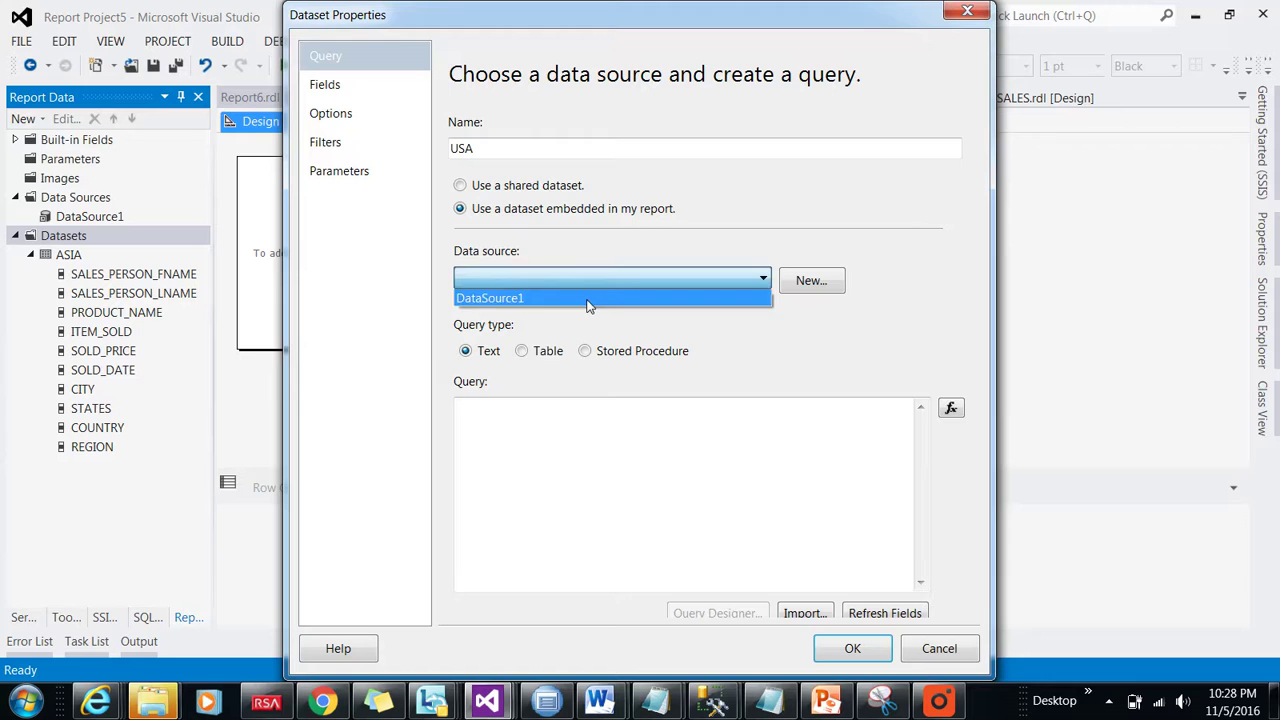
click(590, 298)
key(ctrl+v)
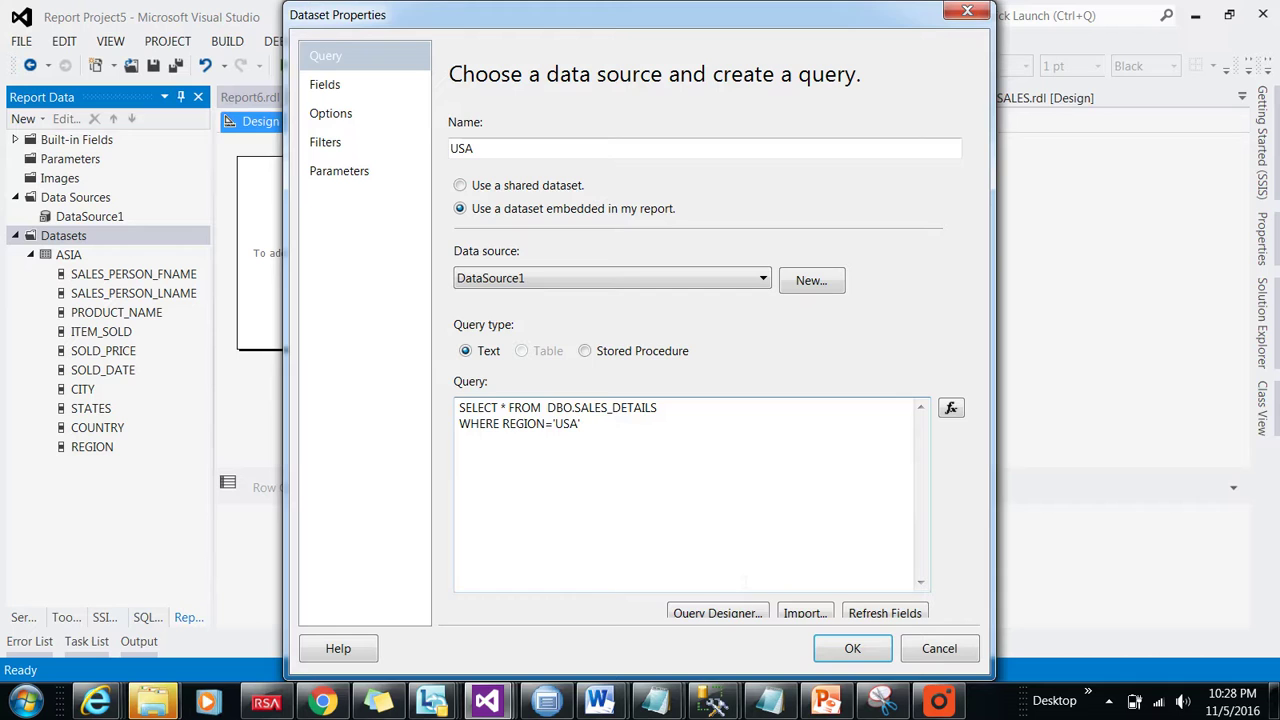
Confirm the USA dataset and insert a short rectangle at the top of the report body
click(852, 648)
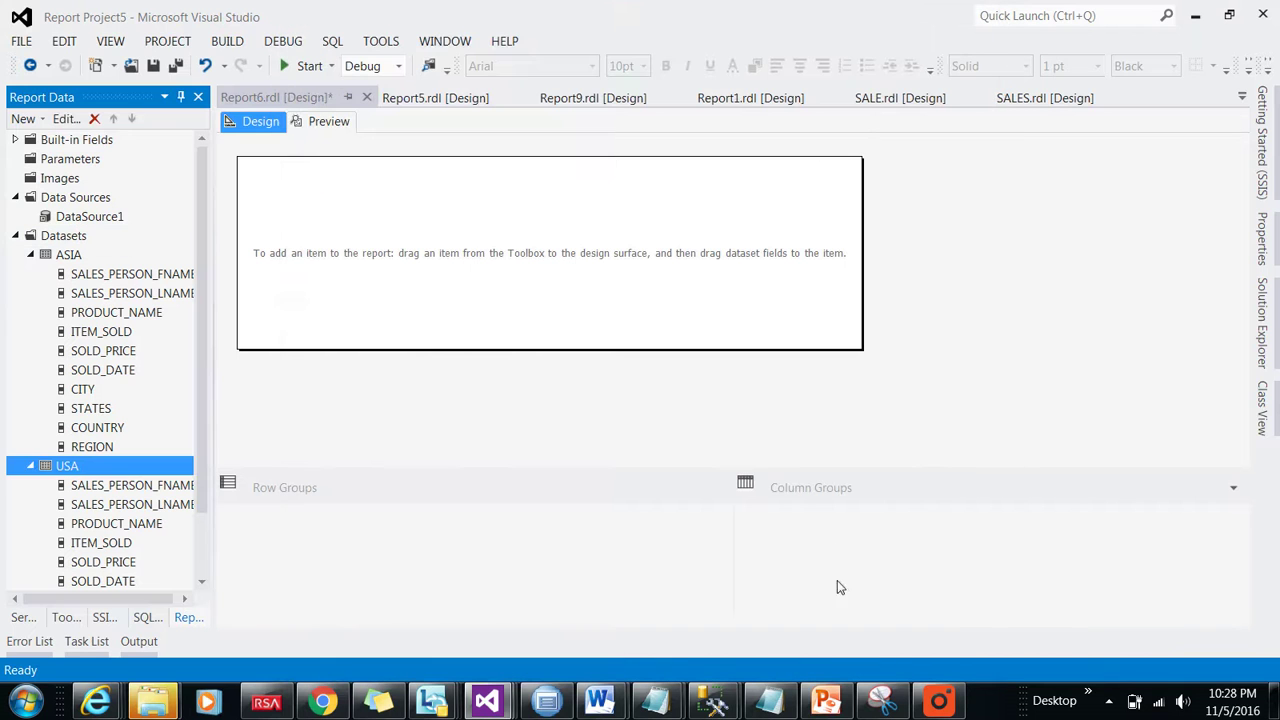
right_click(290, 193)
mouse_move(330, 258)
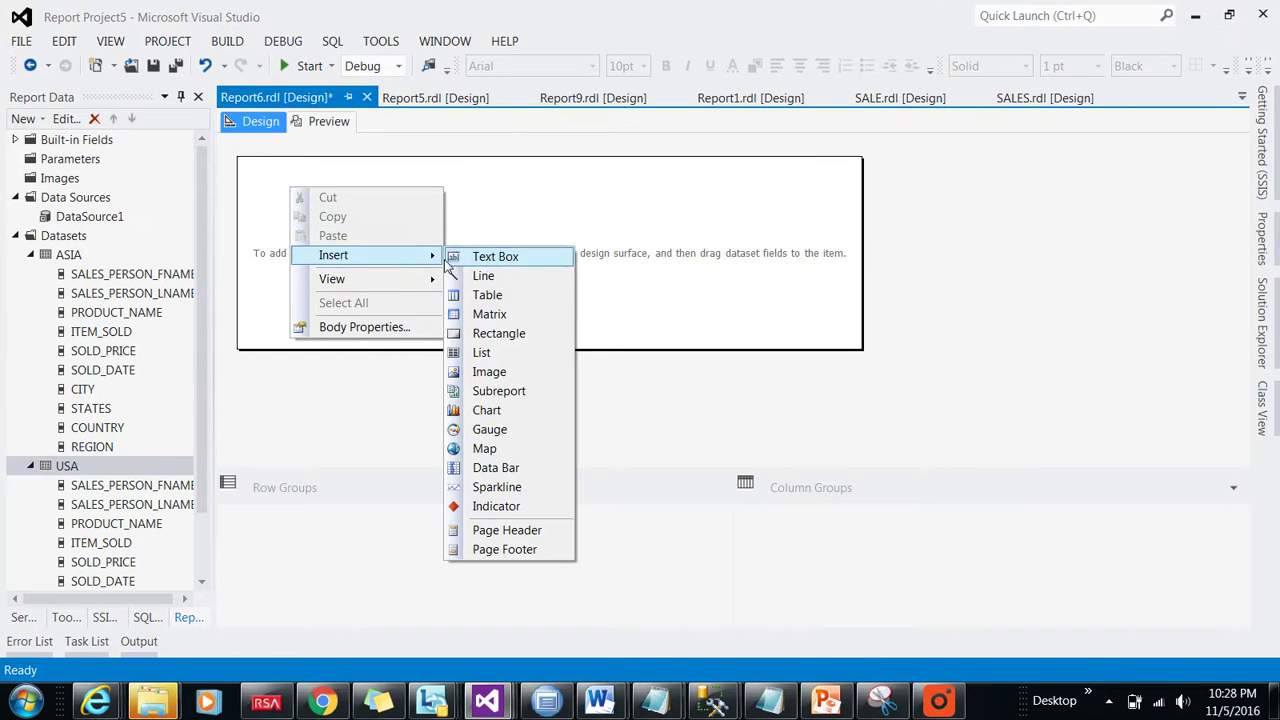
click(496, 336)
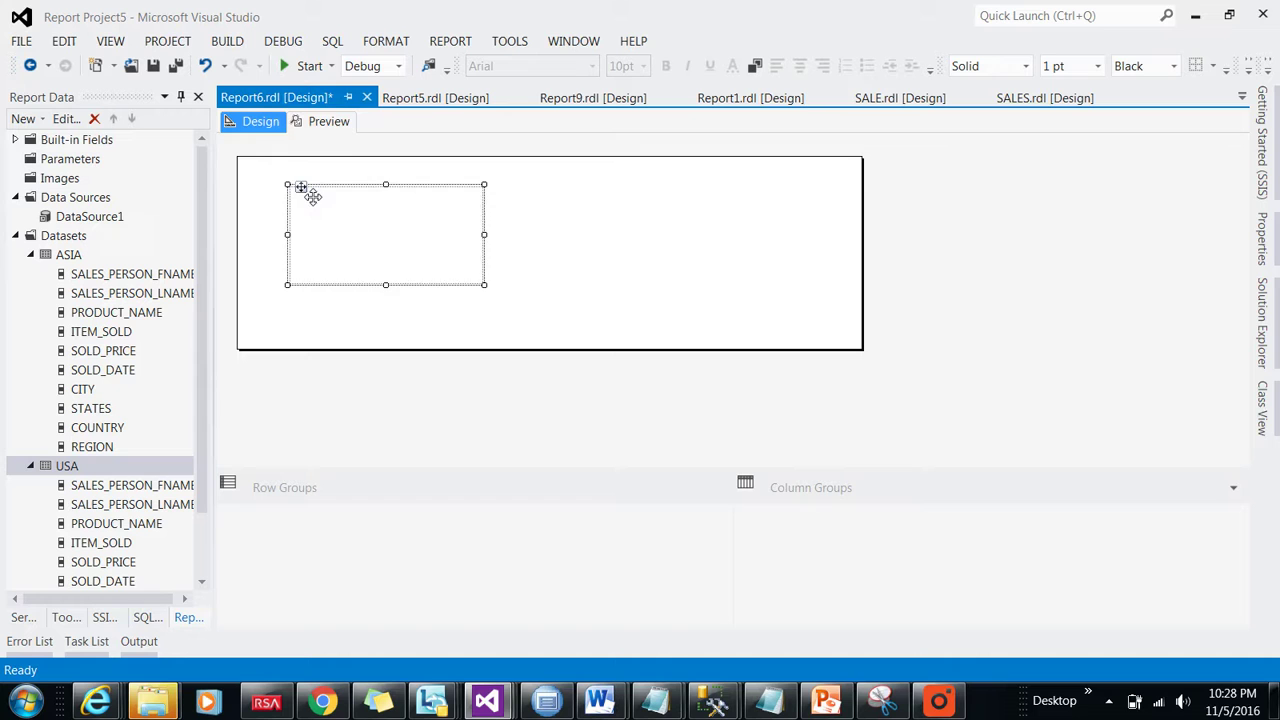
drag(313, 197, 303, 197)
drag(478, 290, 486, 220)
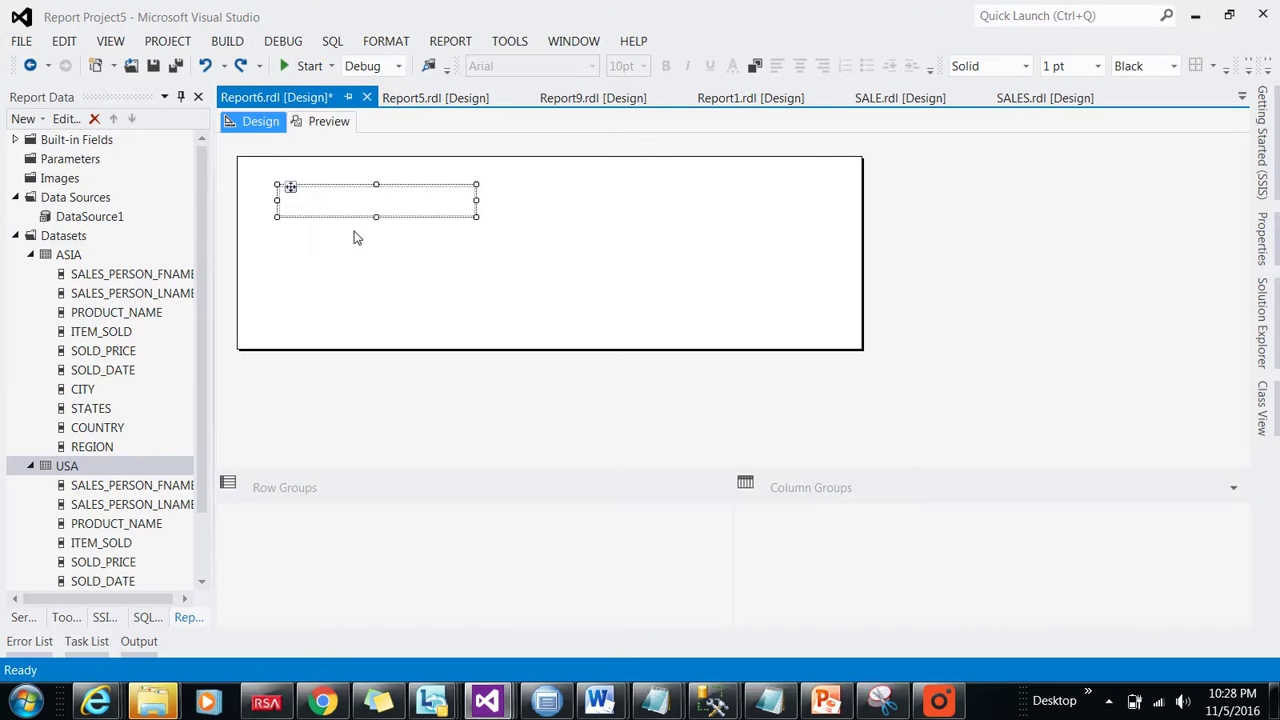
Place two text boxes side by side inside the rectangle
right_click(341, 203)
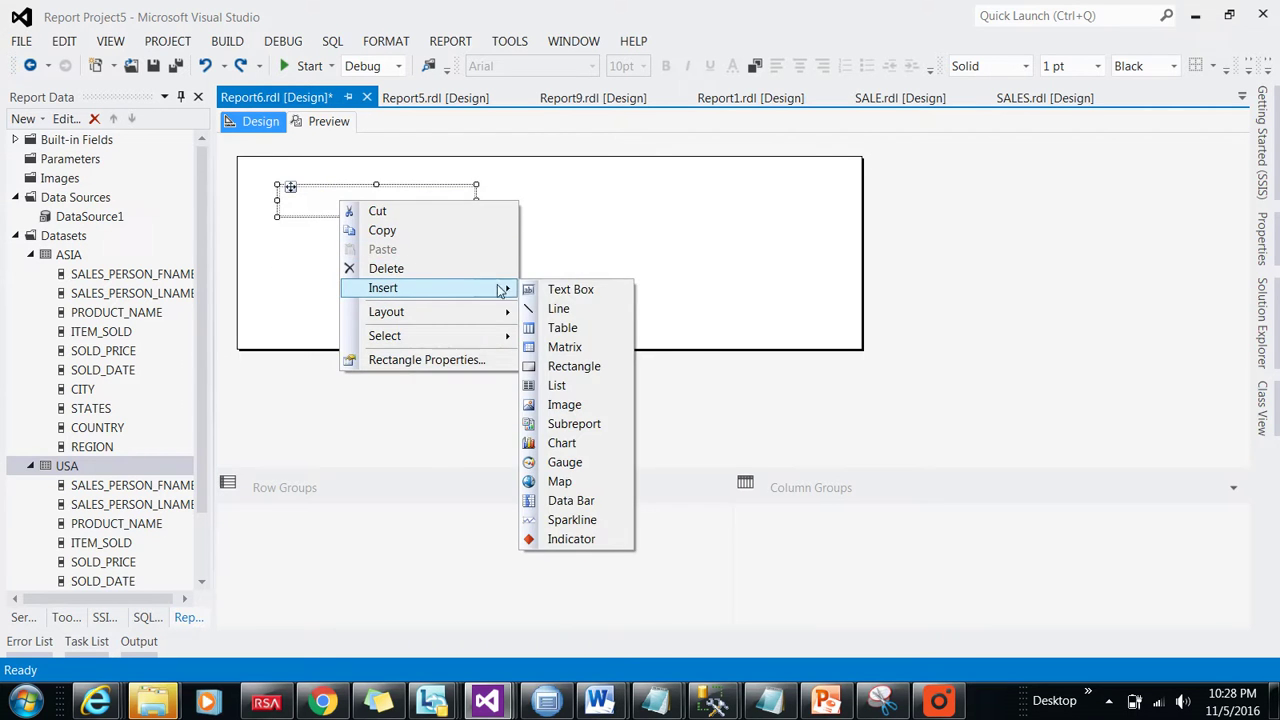
click(534, 290)
drag(350, 201, 291, 188)
click(400, 200)
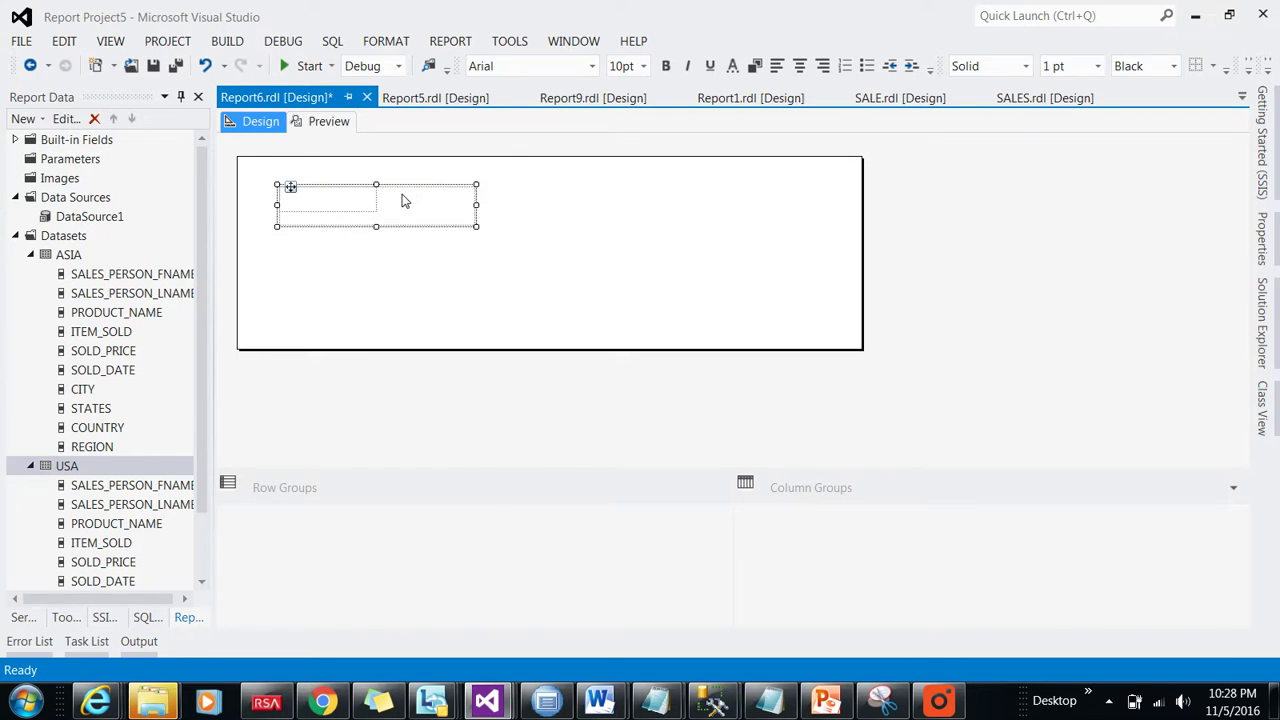
drag(343, 194, 451, 193)
Type ASIA into the left text box
click(334, 208)
click(334, 208)
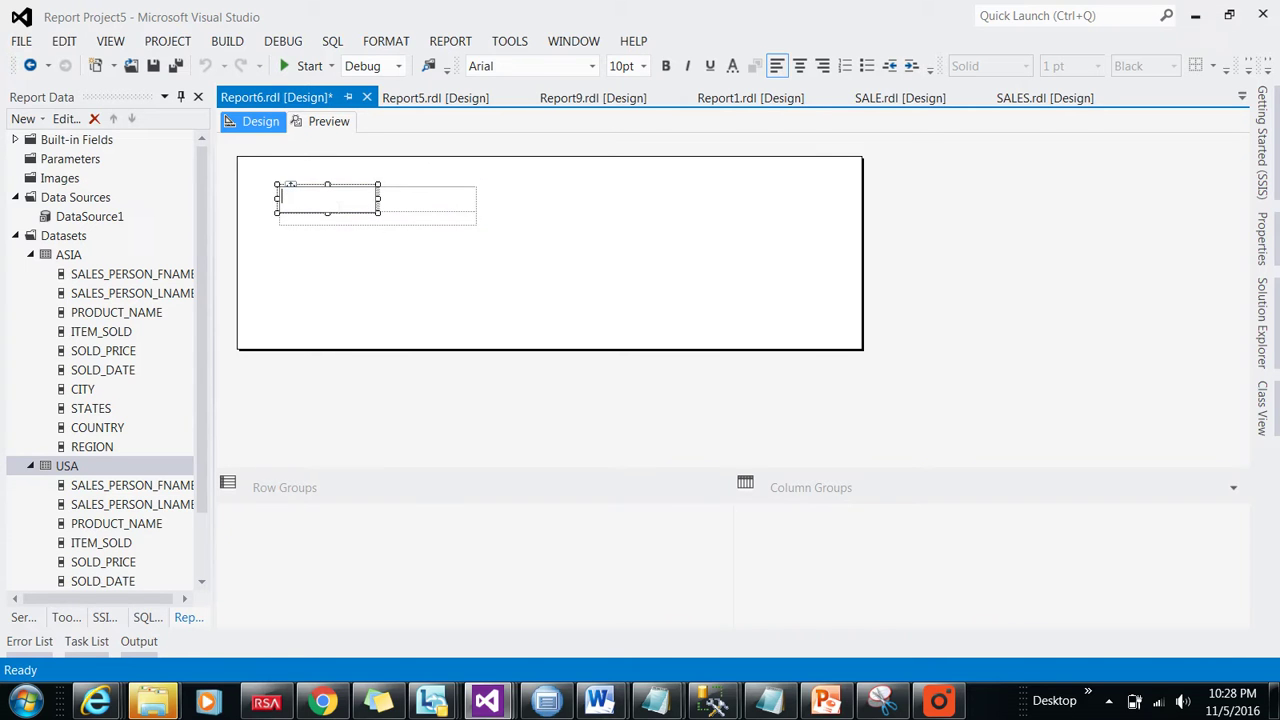
text(ASIA)
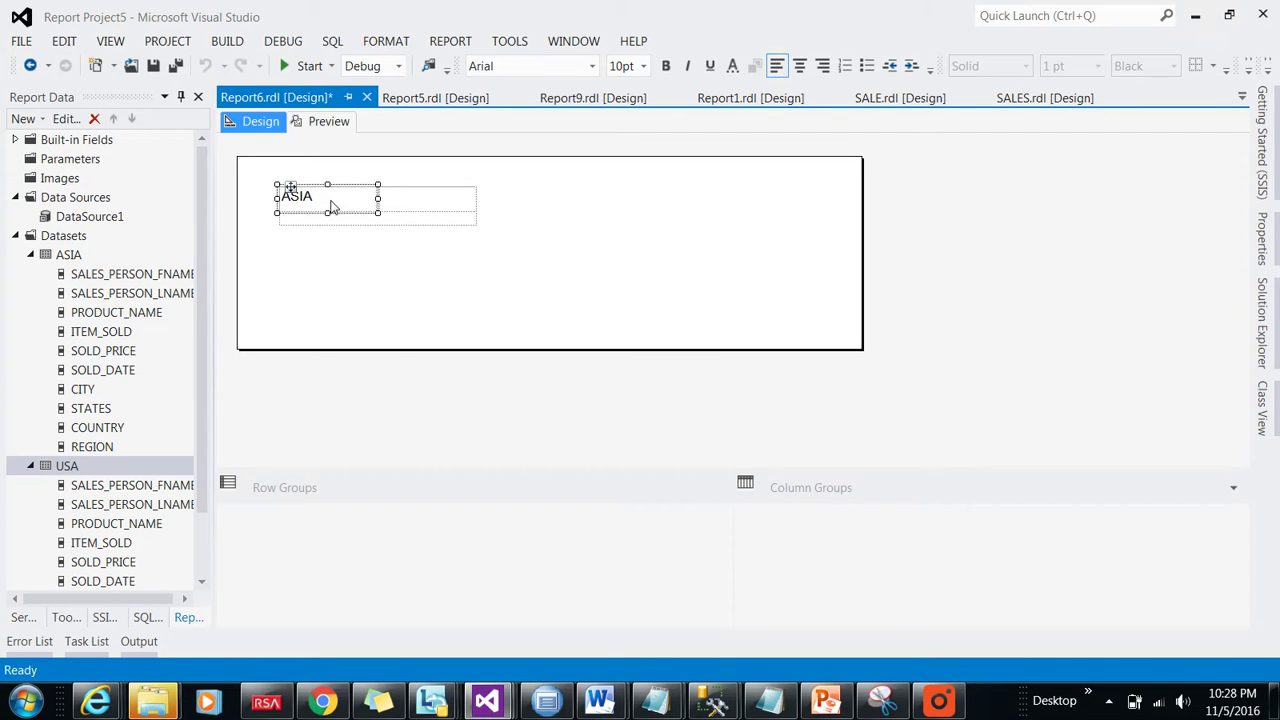
key(Escape)
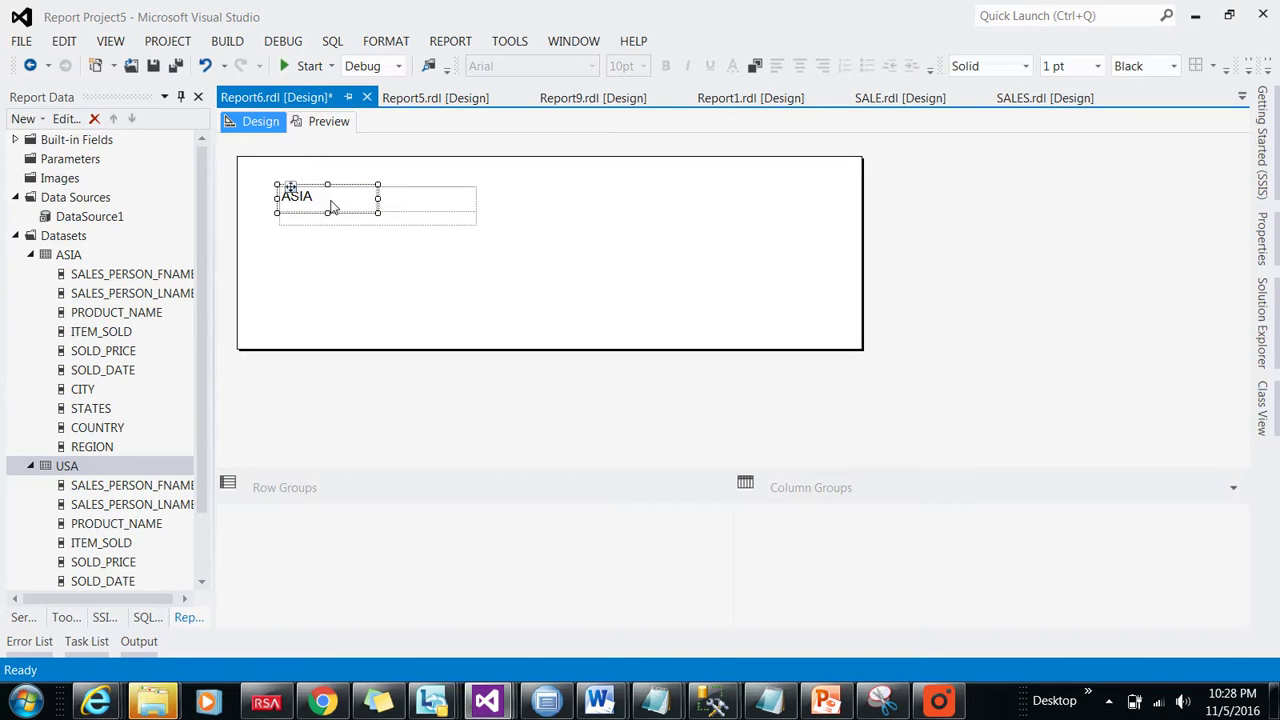
Type USA into the right text box
click(450, 208)
click(450, 208)
text(USA)
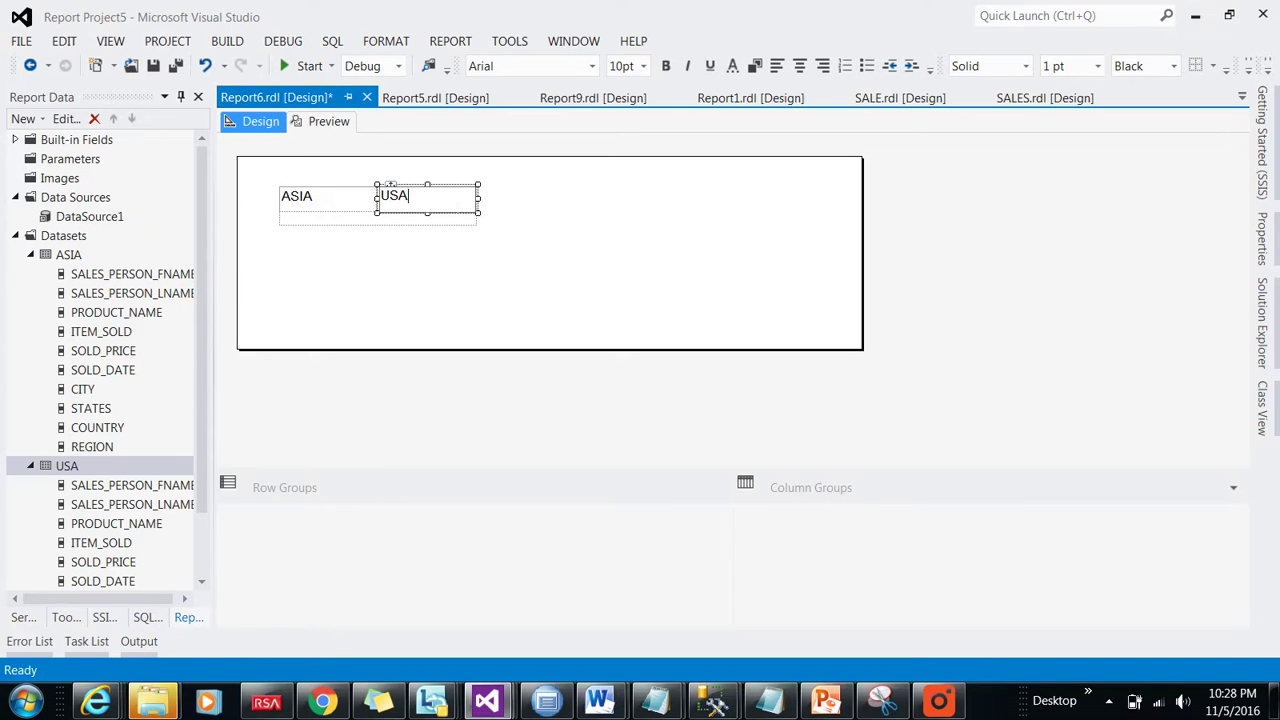
click(414, 279)
Insert a table showing ASIA SALES_PERSON_FNAME and REGION, deleting the empty third column
right_click(284, 264)
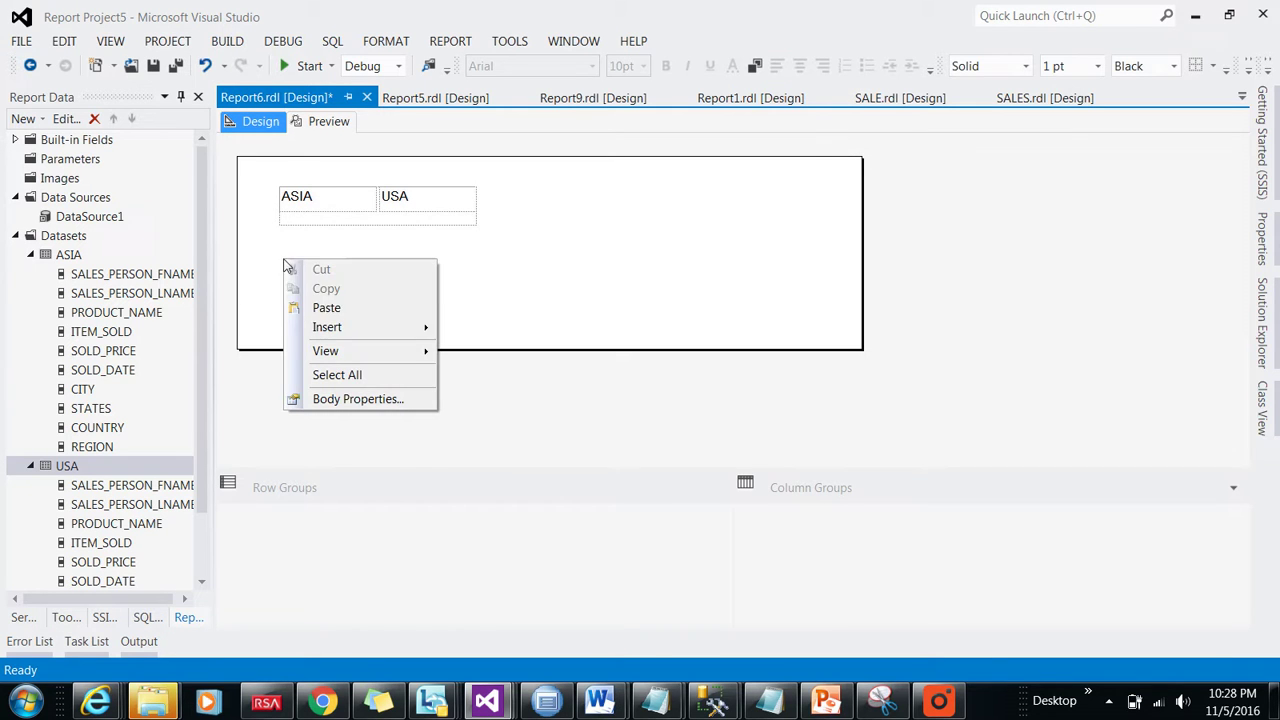
mouse_move(345, 330)
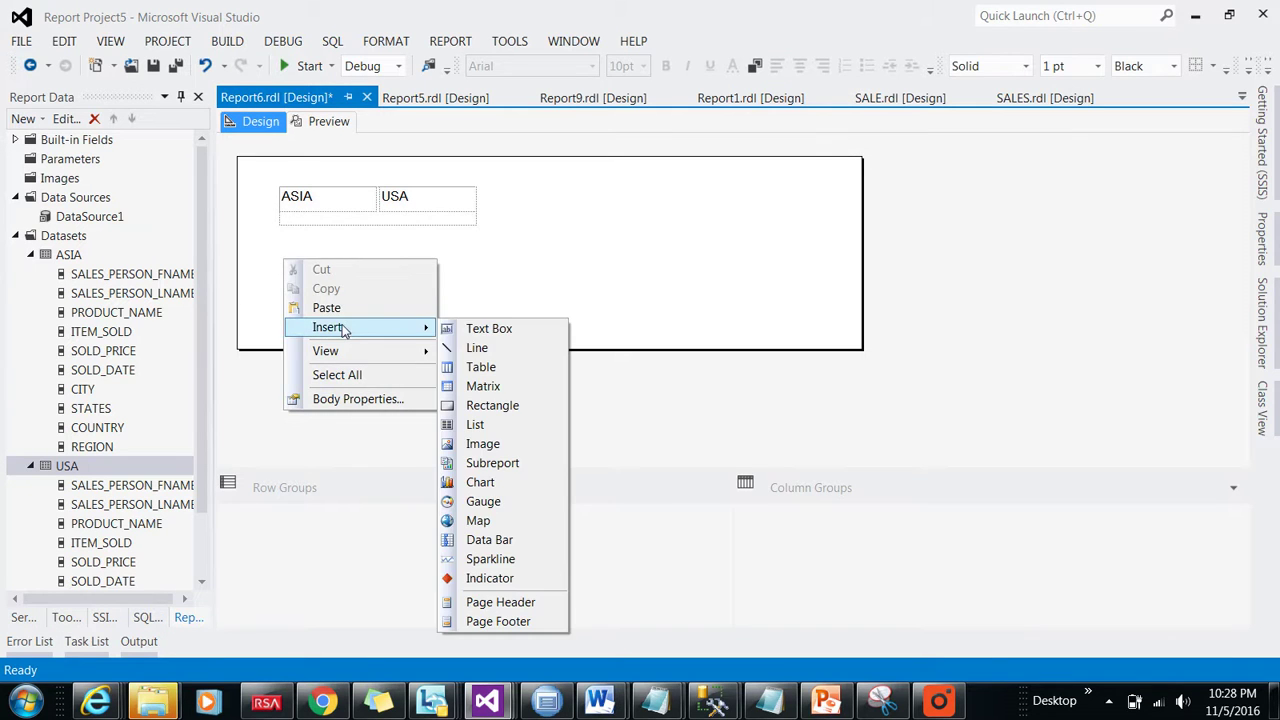
click(492, 370)
click(295, 258)
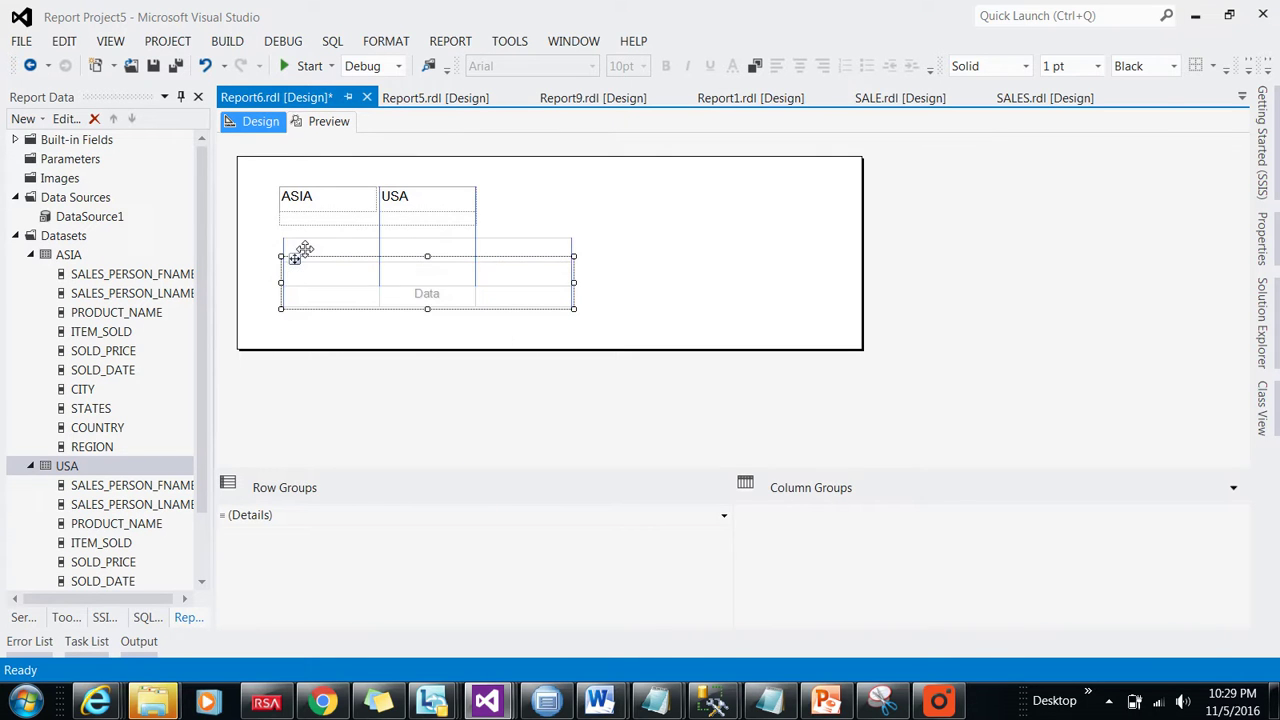
click(366, 272)
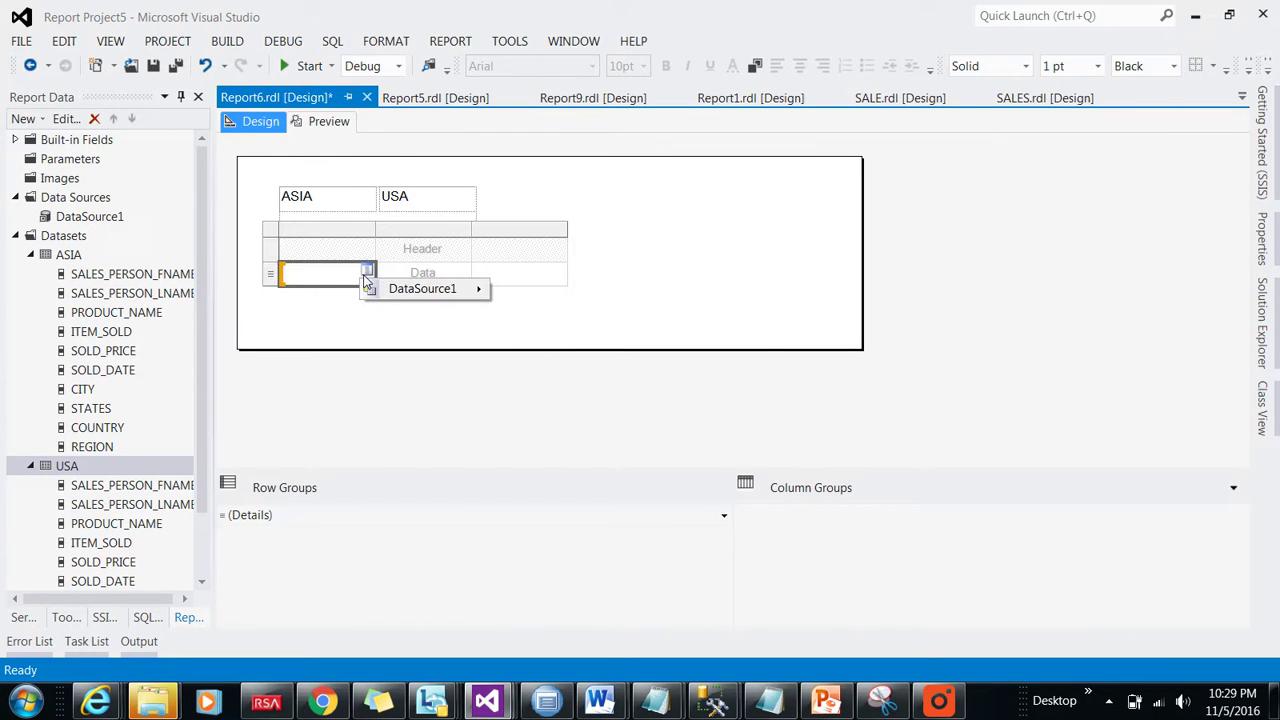
mouse_move(382, 294)
mouse_move(540, 293)
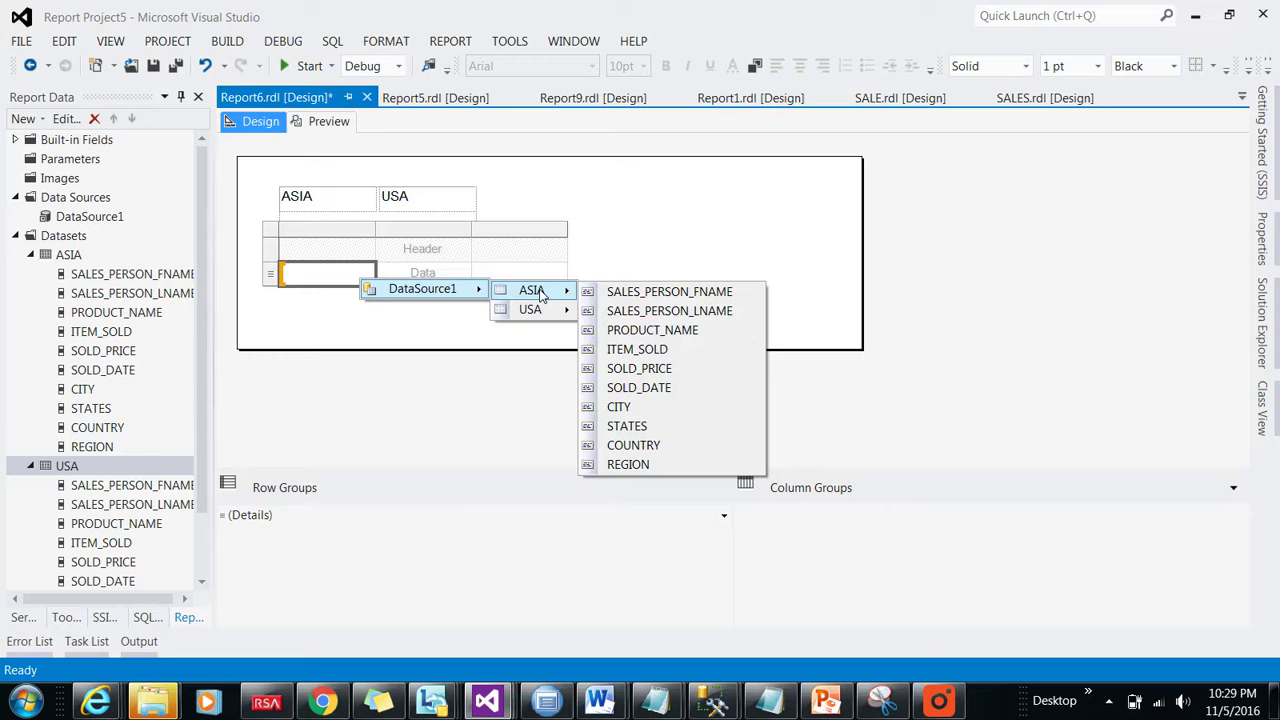
click(670, 291)
click(463, 270)
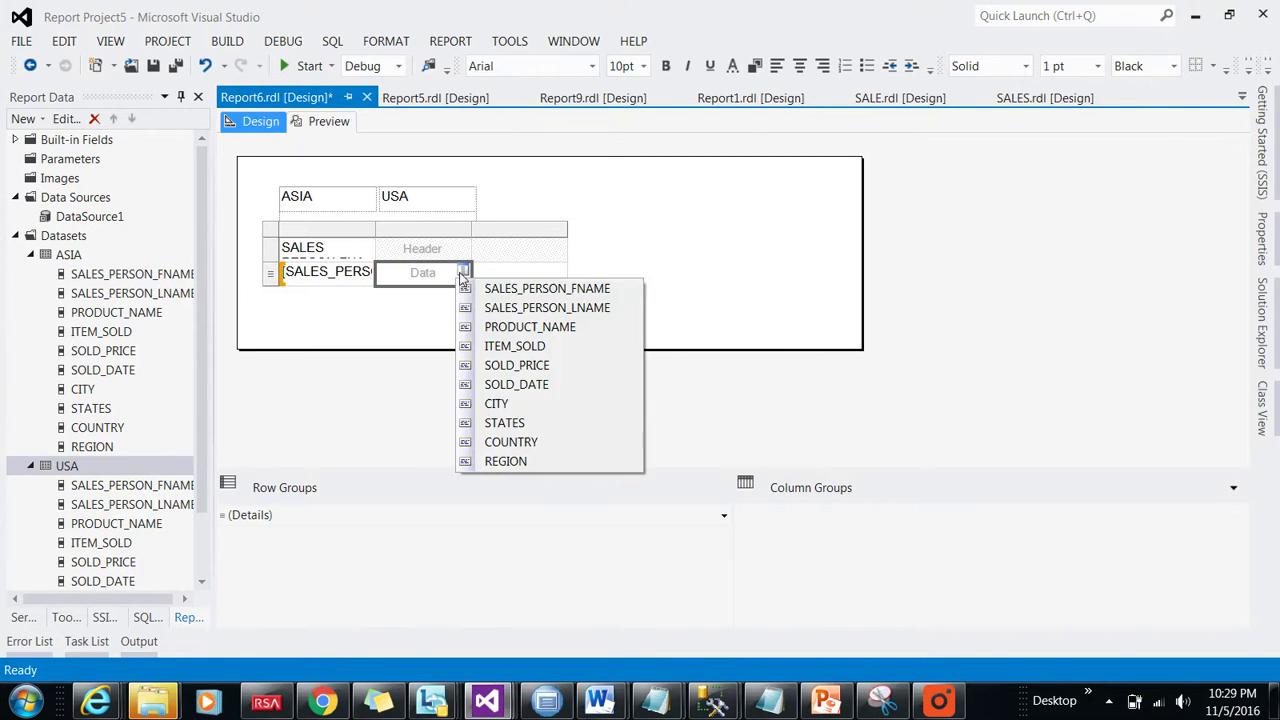
click(510, 464)
right_click(517, 248)
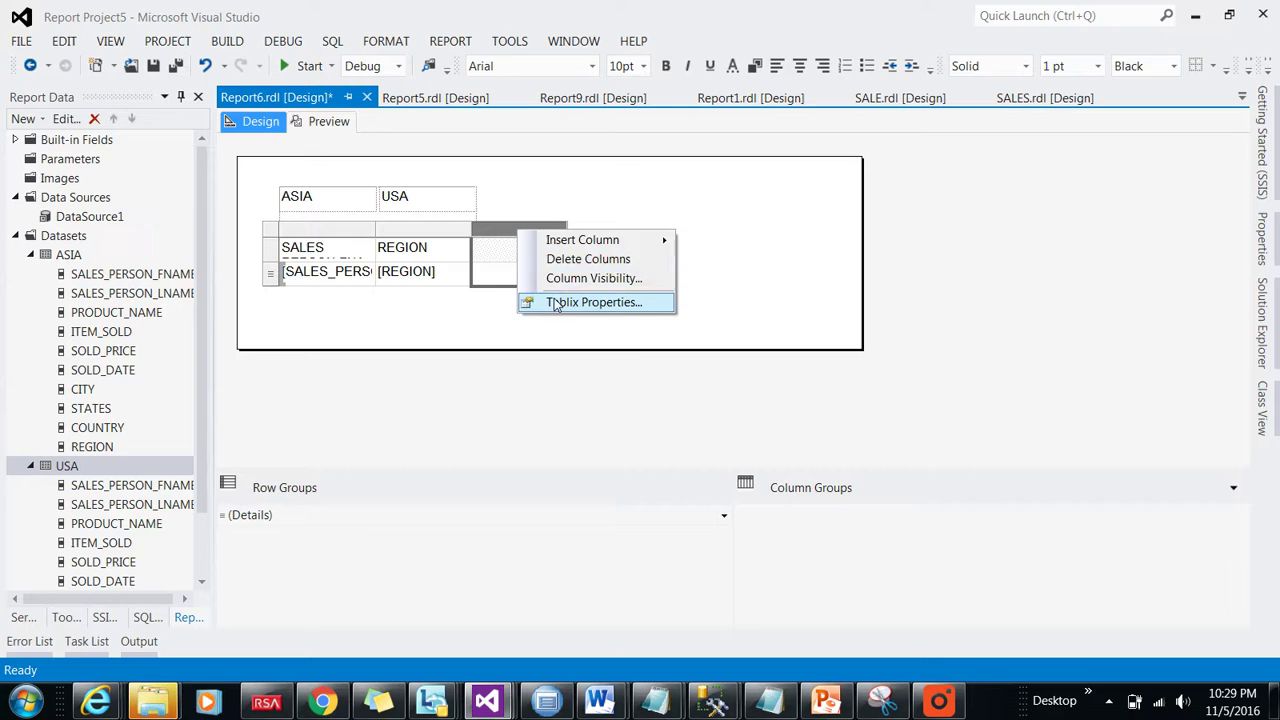
click(533, 262)
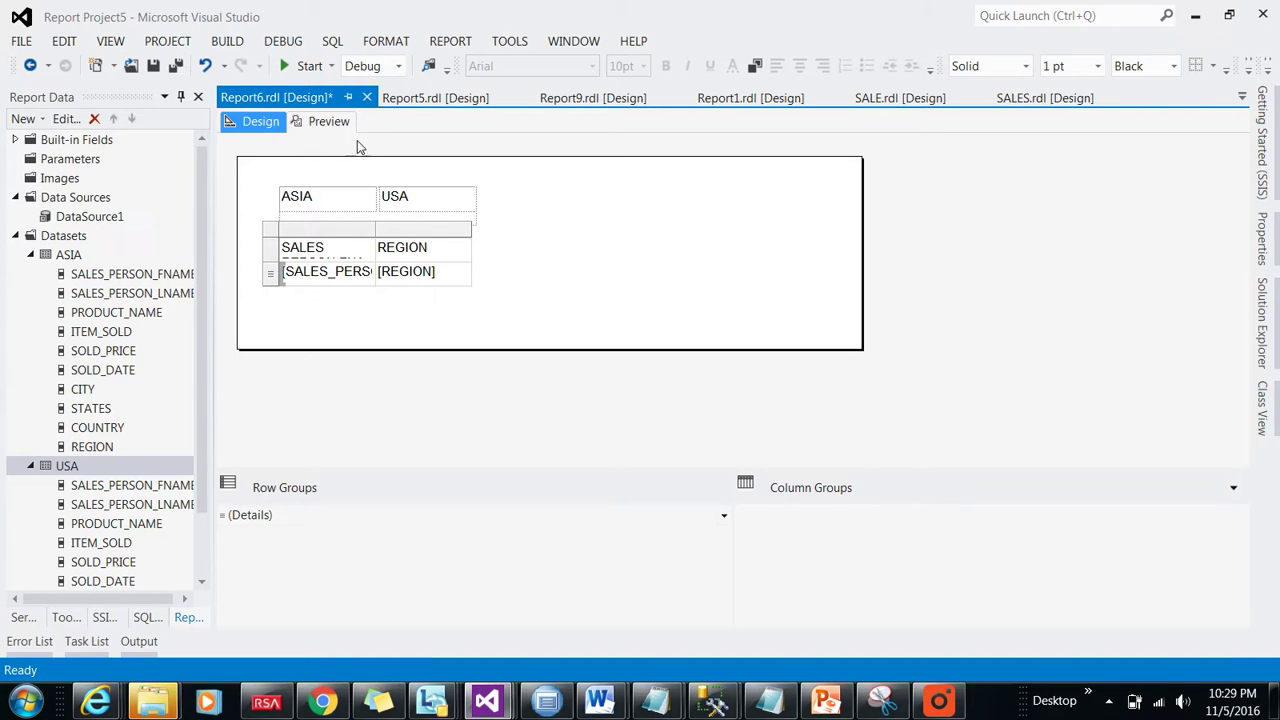
Duplicate the ASIA/USA rectangle and move the copy below the ASIA table
click(552, 256)
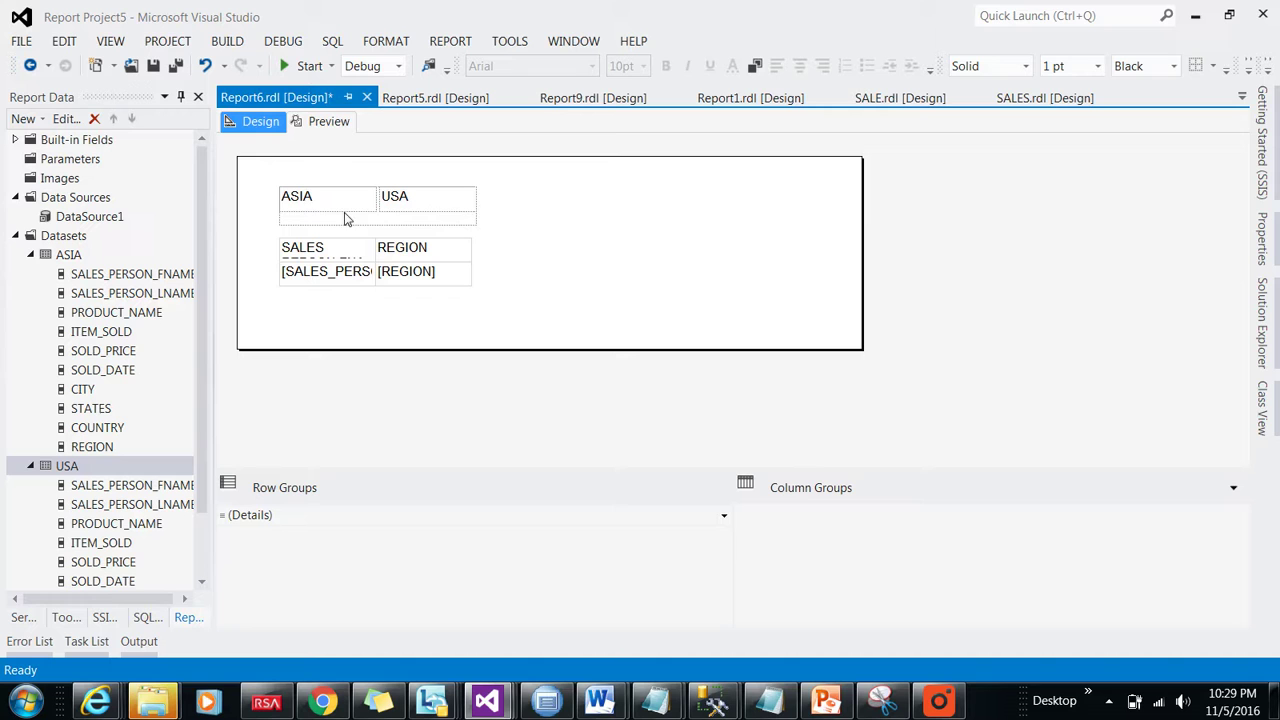
click(291, 194)
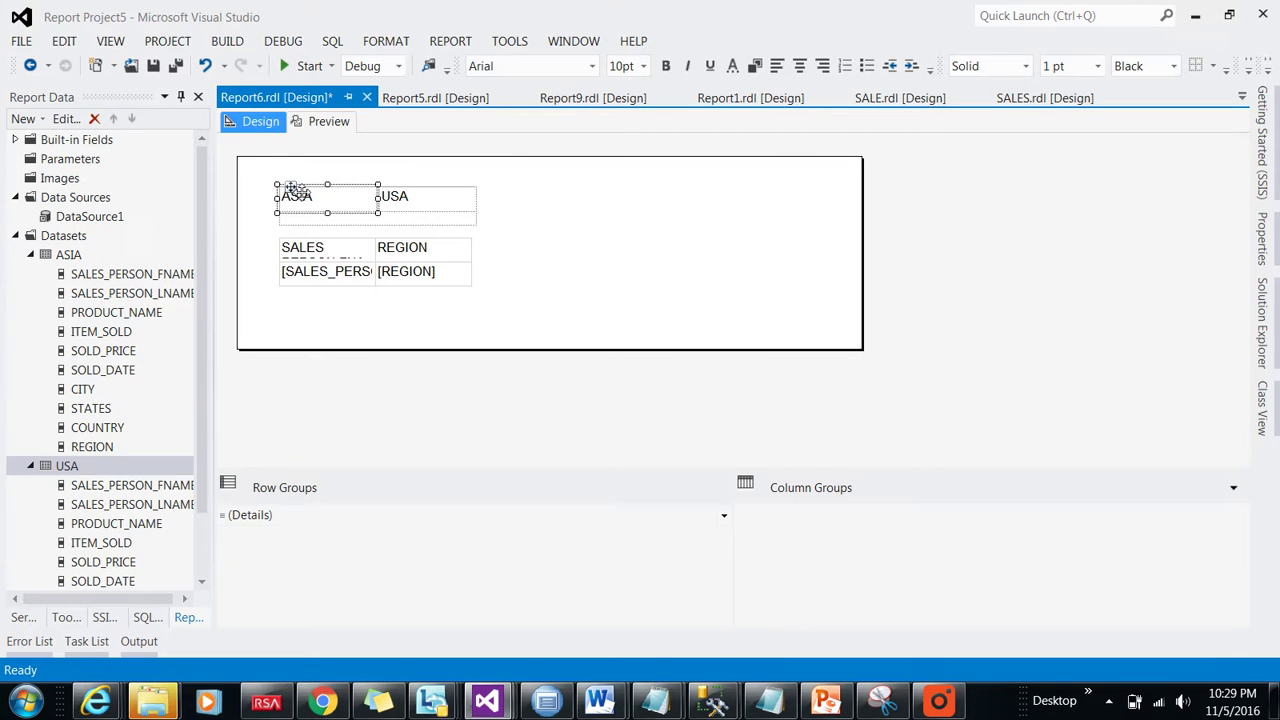
click(433, 222)
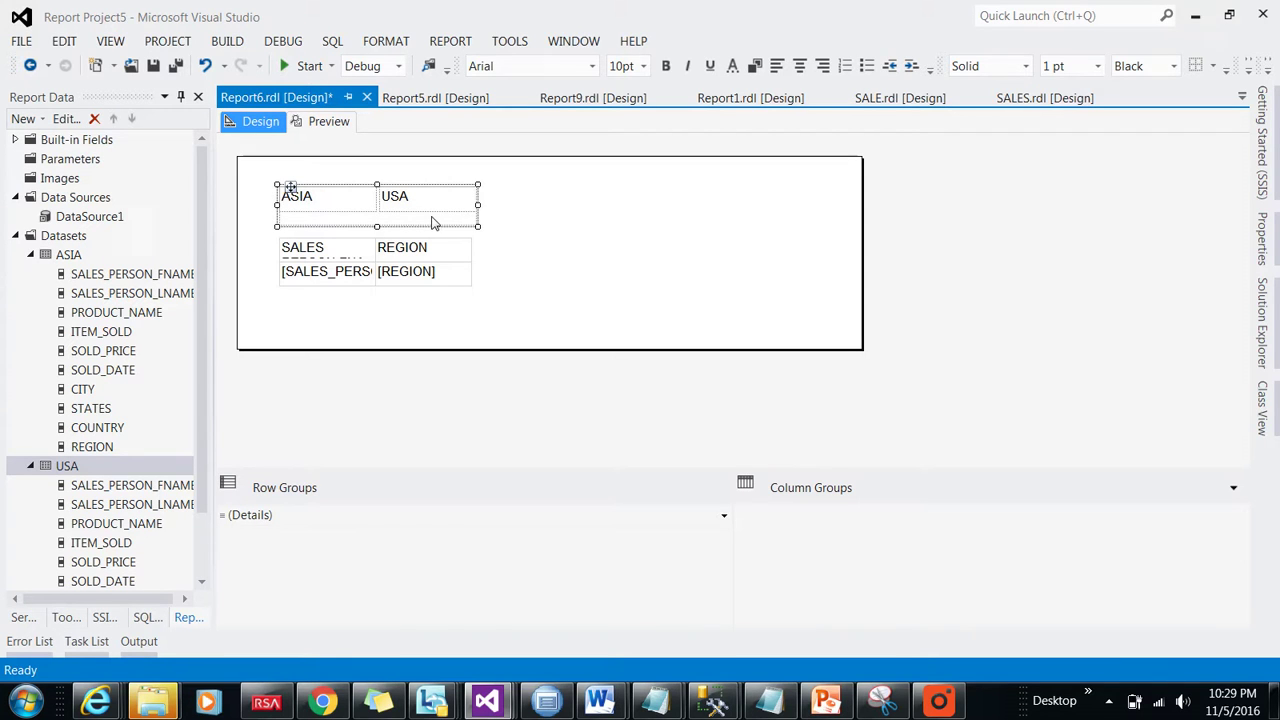
key(ctrl+v)
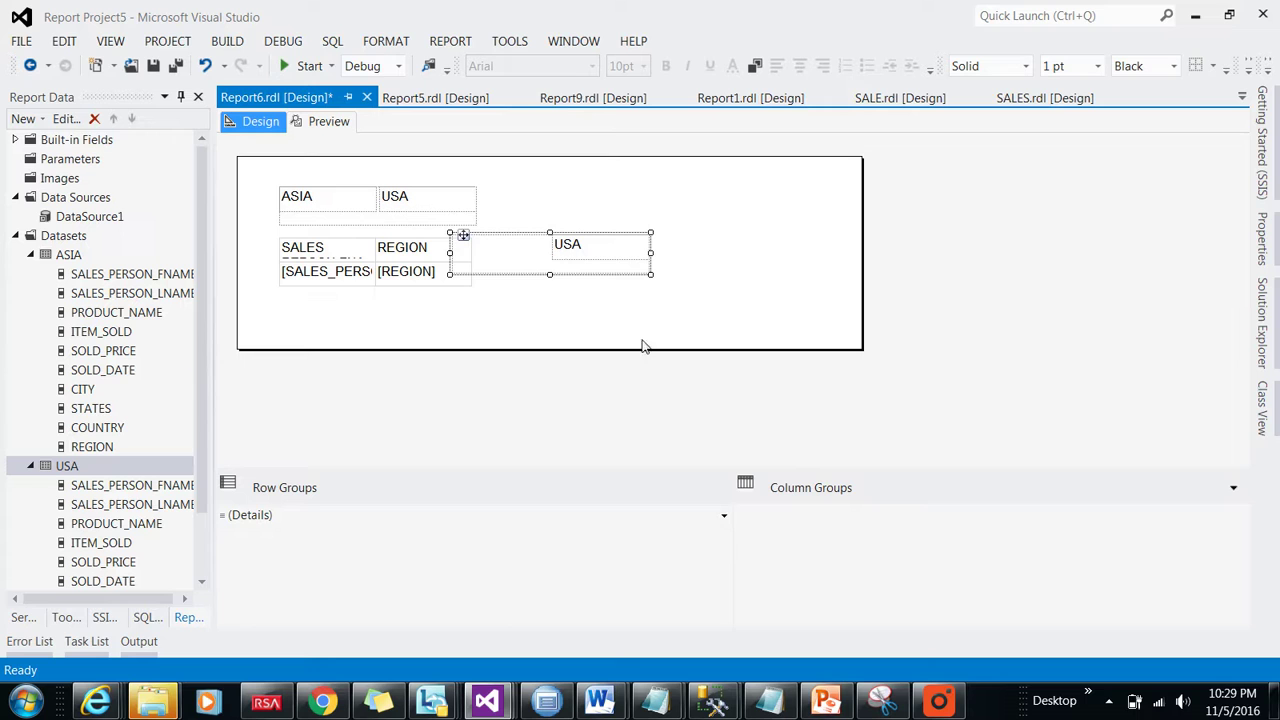
drag(646, 352, 646, 466)
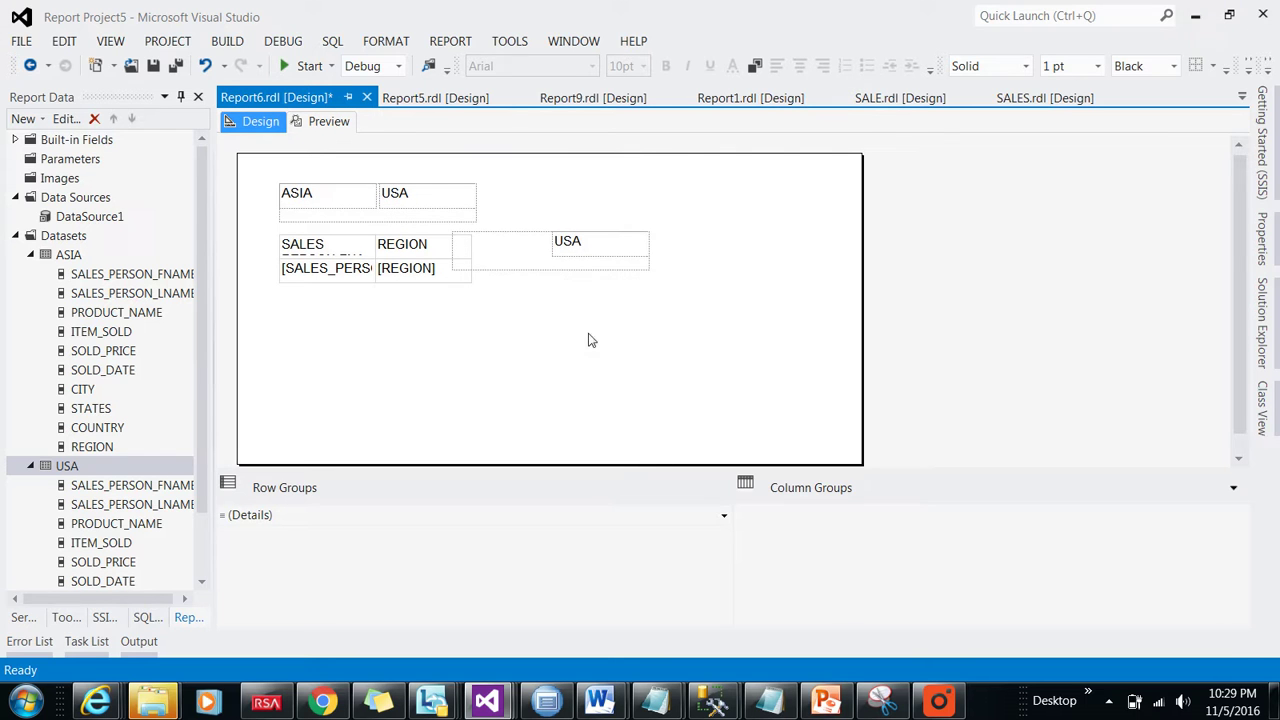
drag(472, 244, 298, 333)
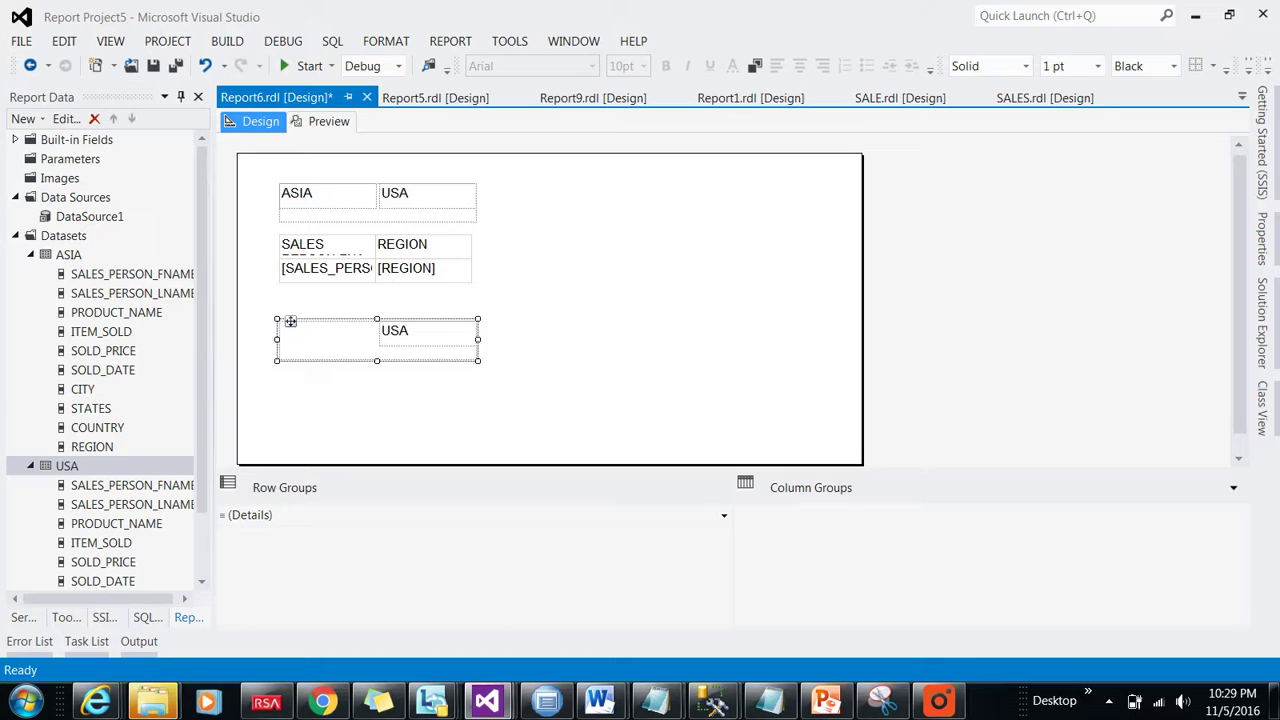
Rearrange the copy's text boxes and start relabeling its left box ASIA
click(290, 321)
click(393, 330)
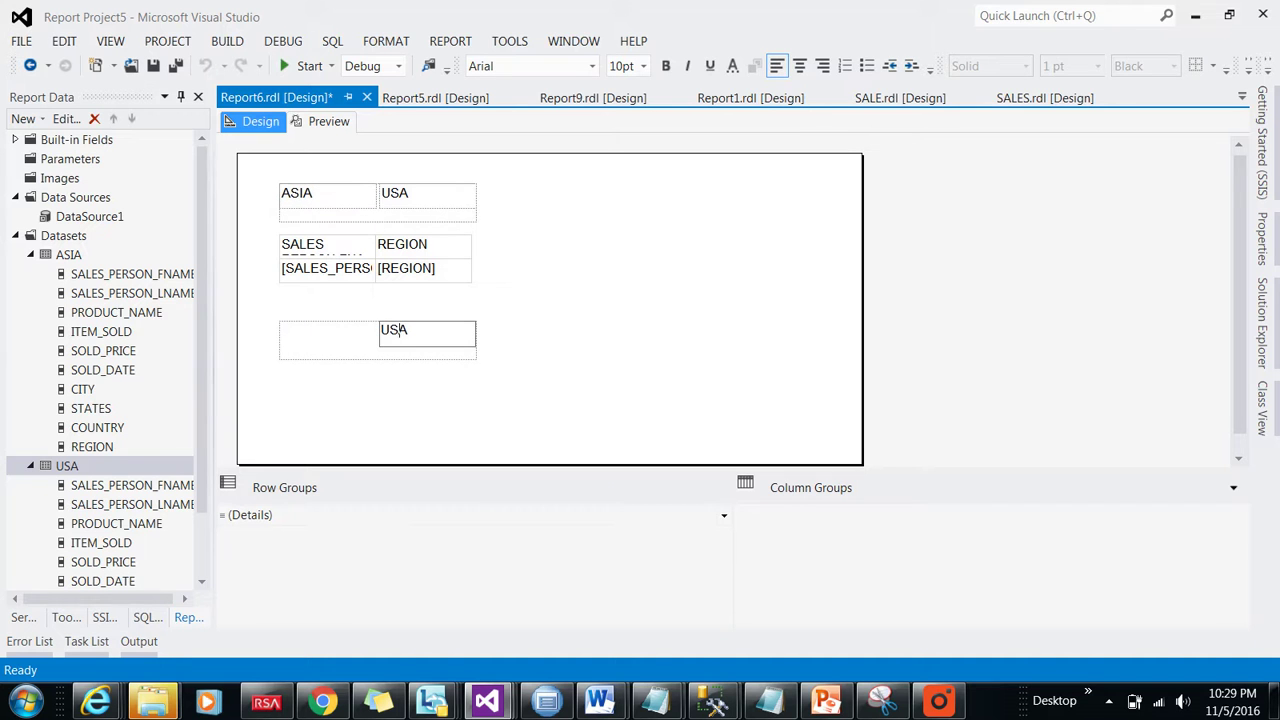
click(460, 347)
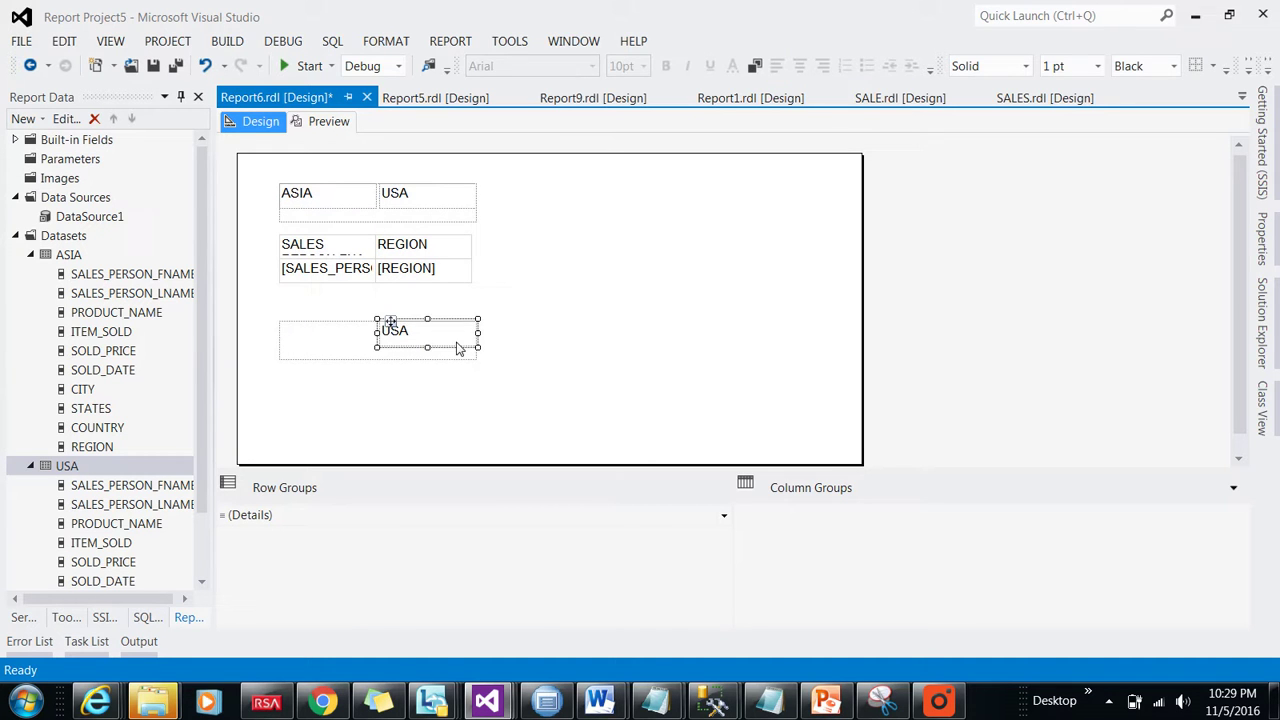
drag(390, 322, 300, 334)
click(294, 331)
double_click(292, 330)
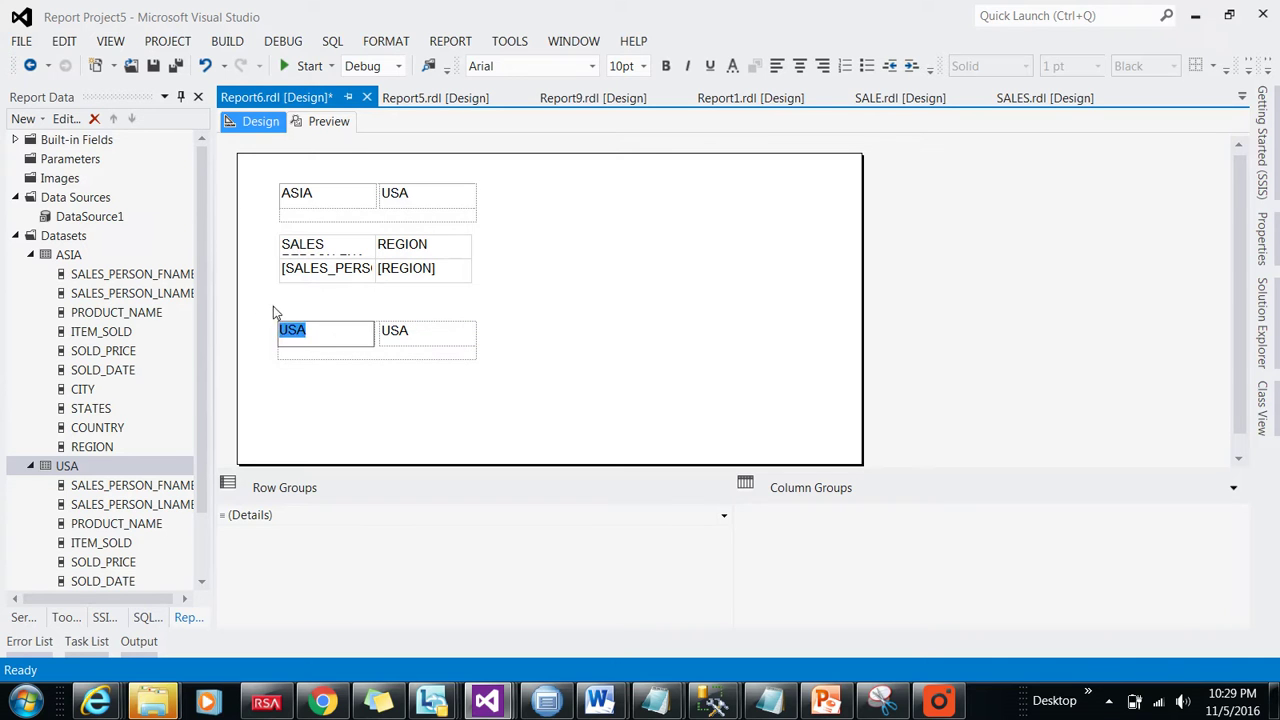
text(ASI)
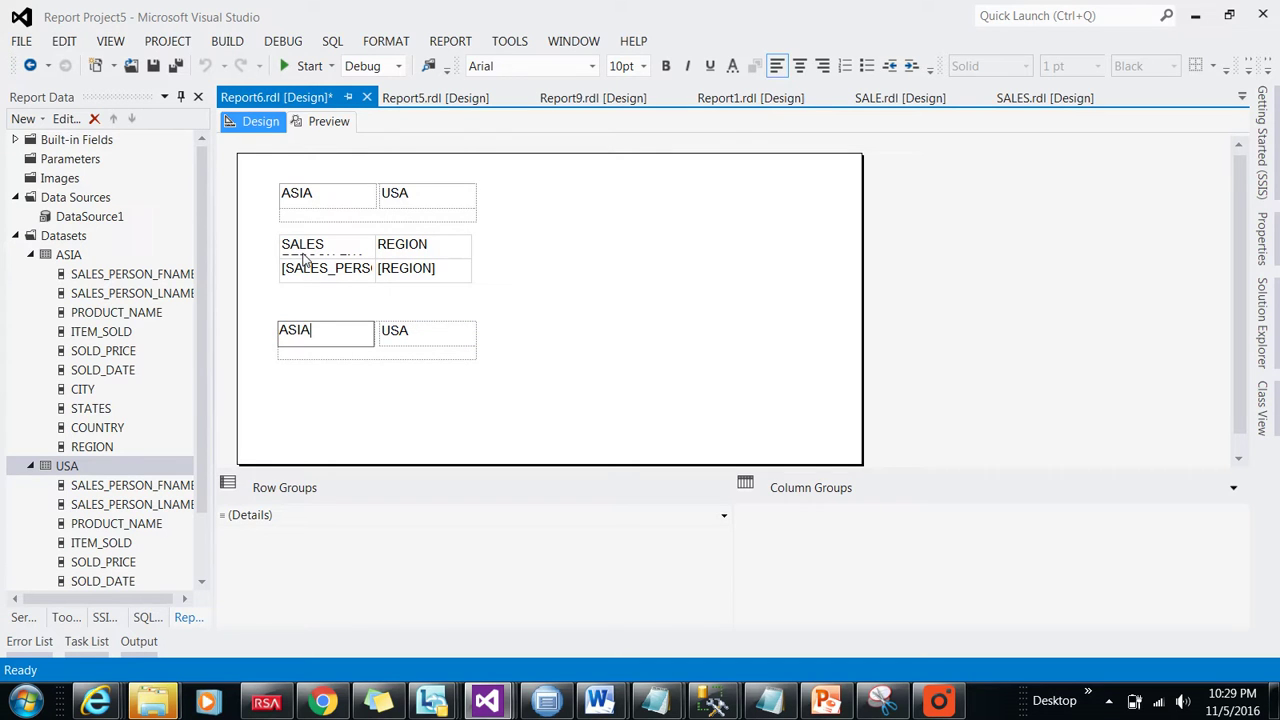
Insert a table showing USA SALES_PERSON_LNAME and REGION, deleting the empty third column
right_click(272, 390)
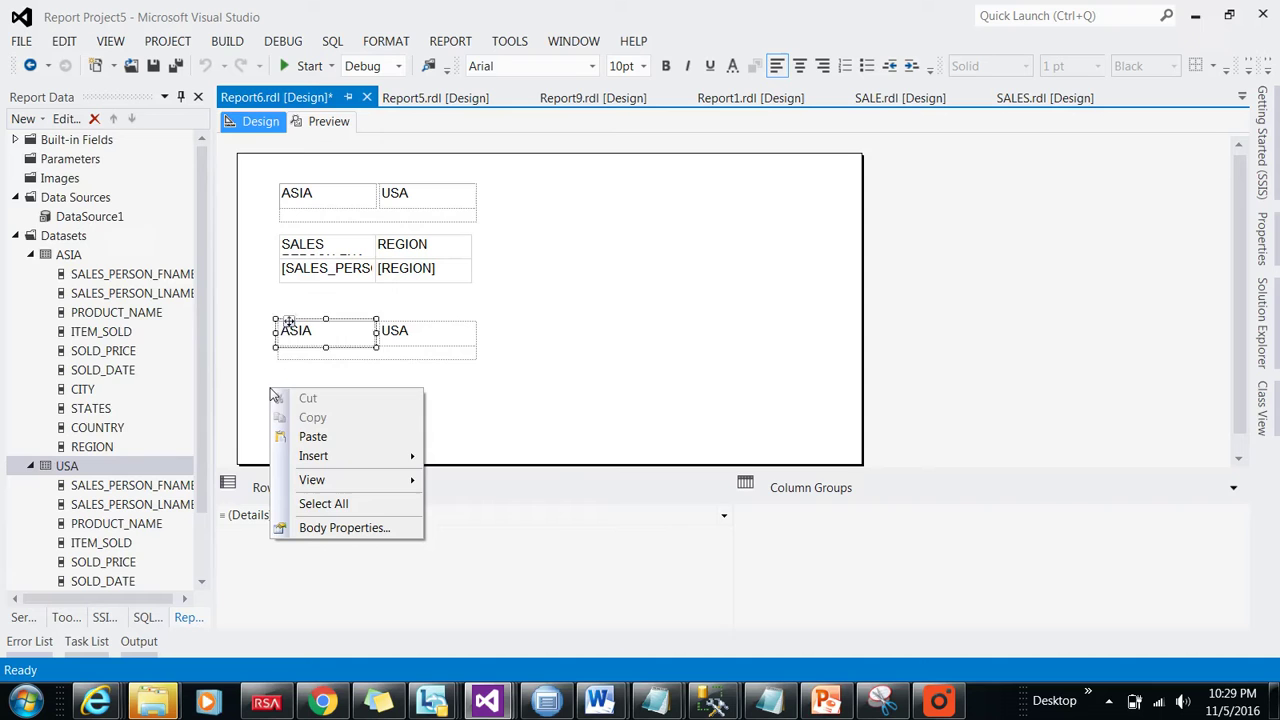
mouse_move(345, 455)
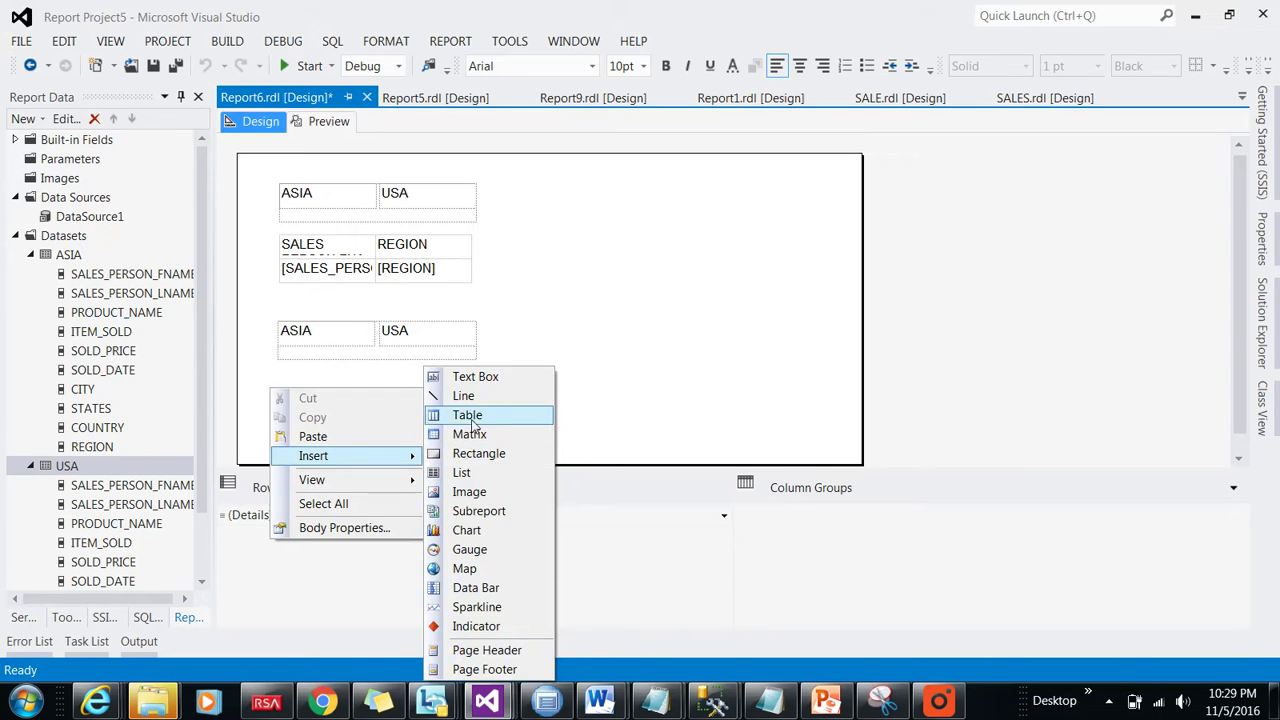
click(466, 415)
click(362, 422)
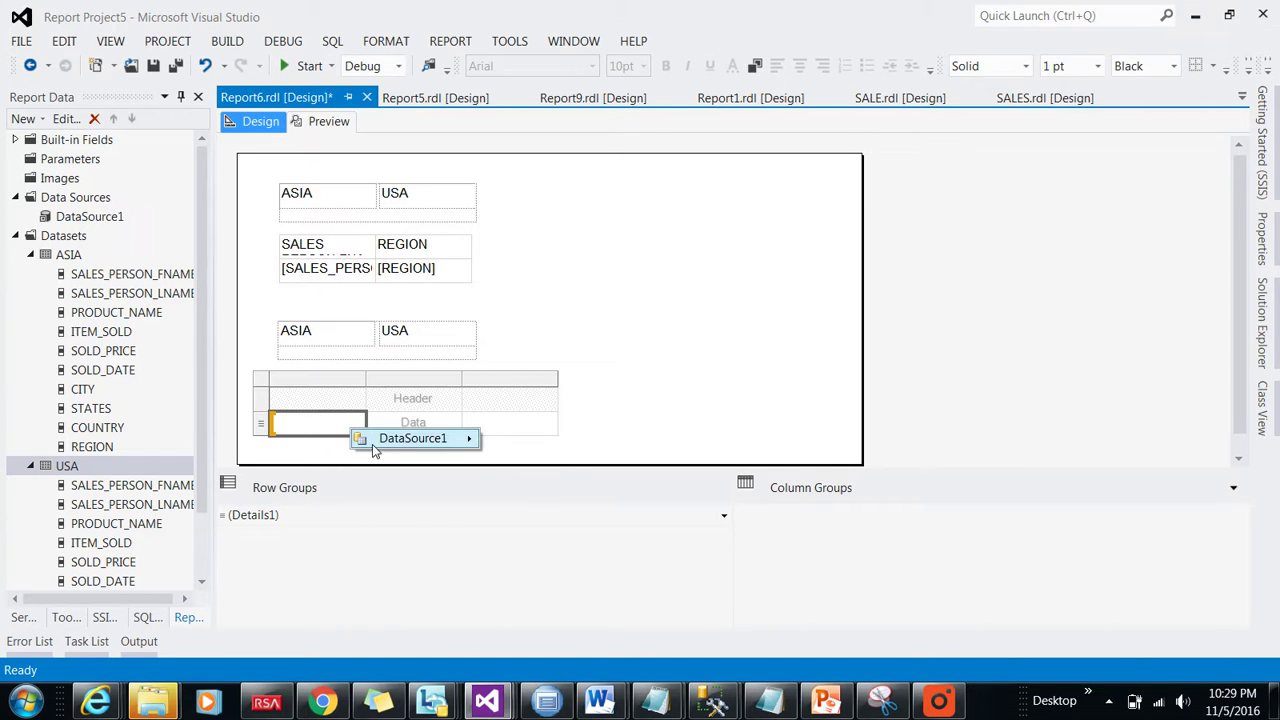
mouse_move(405, 438)
mouse_move(520, 458)
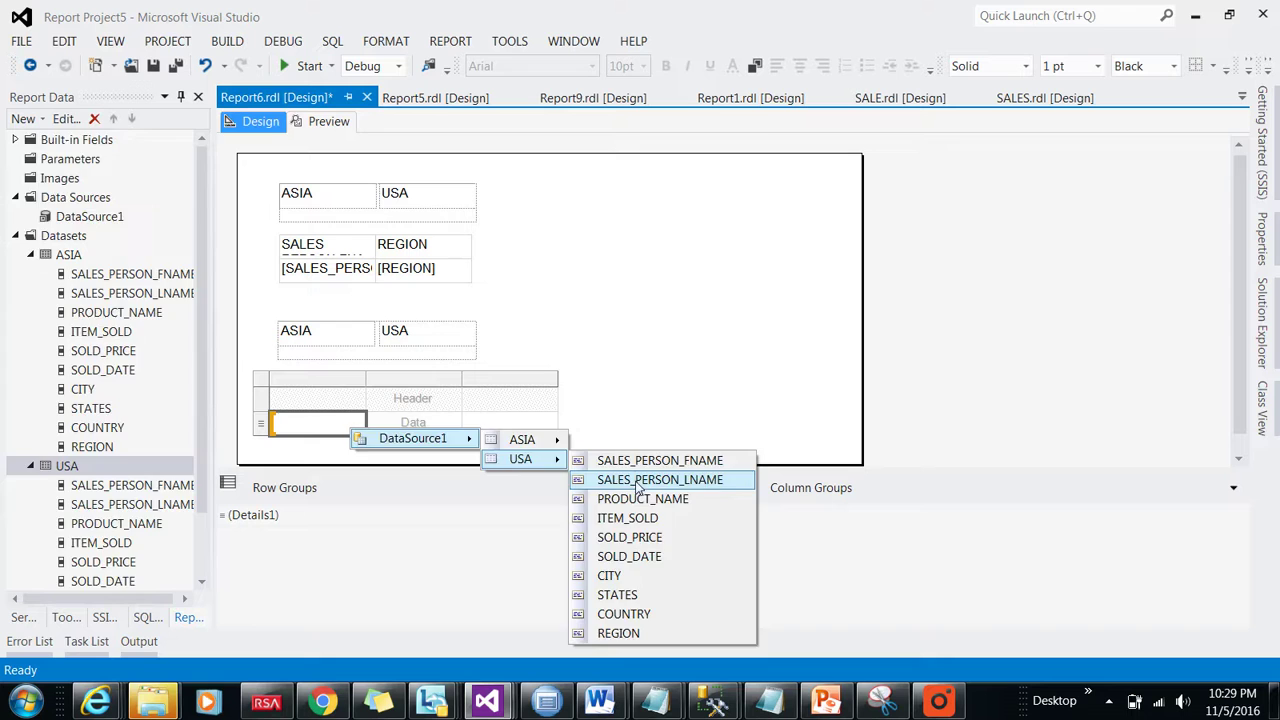
click(625, 479)
click(453, 420)
click(503, 611)
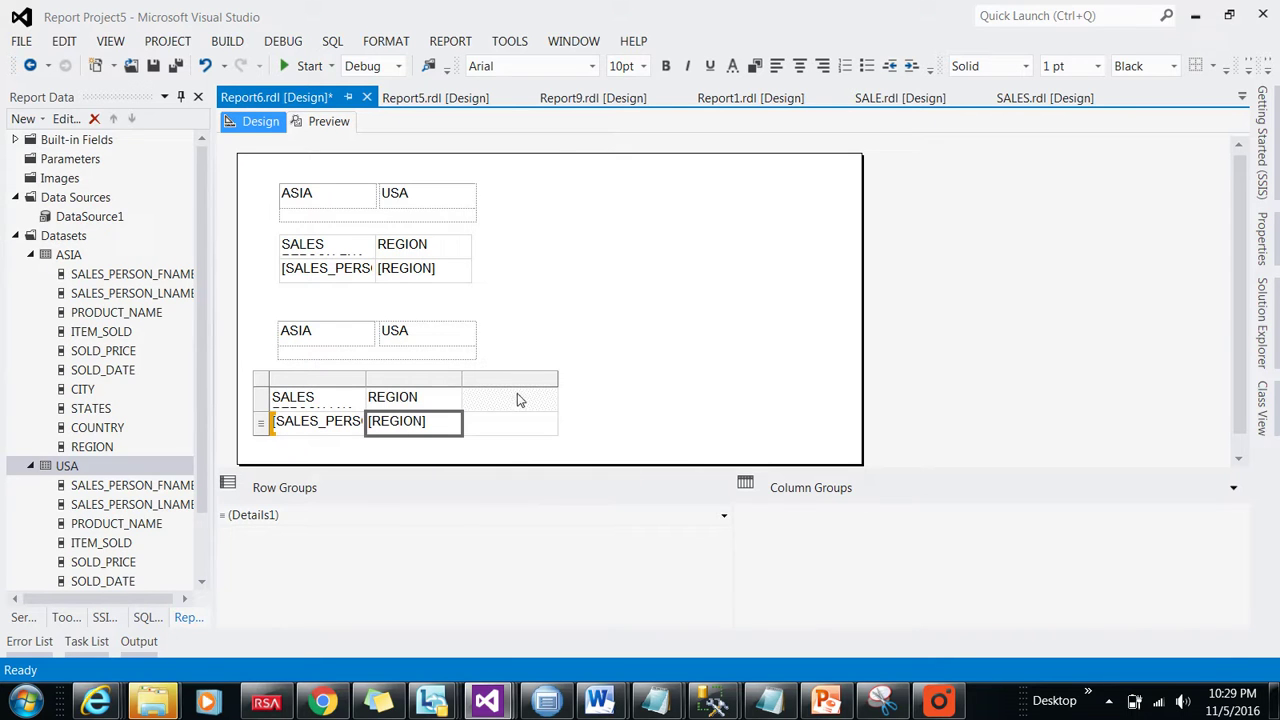
right_click(518, 380)
click(566, 413)
Preview the rendered report and scroll down through it
click(583, 312)
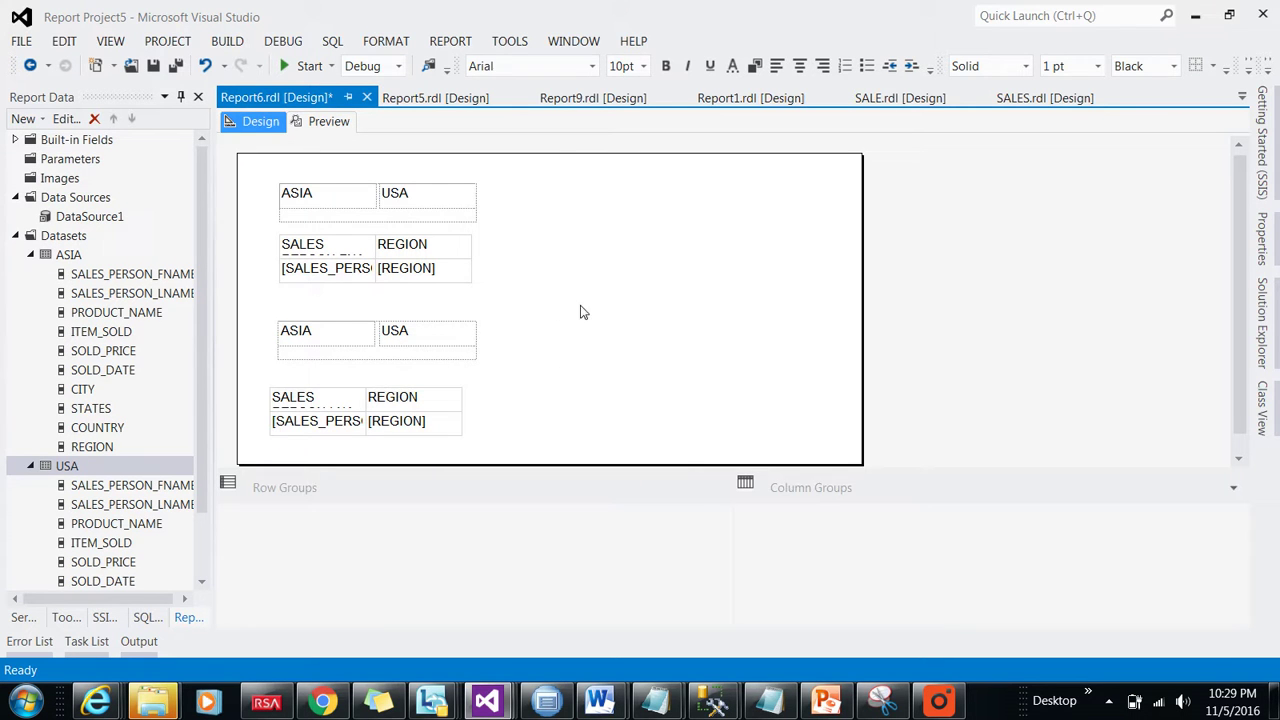
click(657, 303)
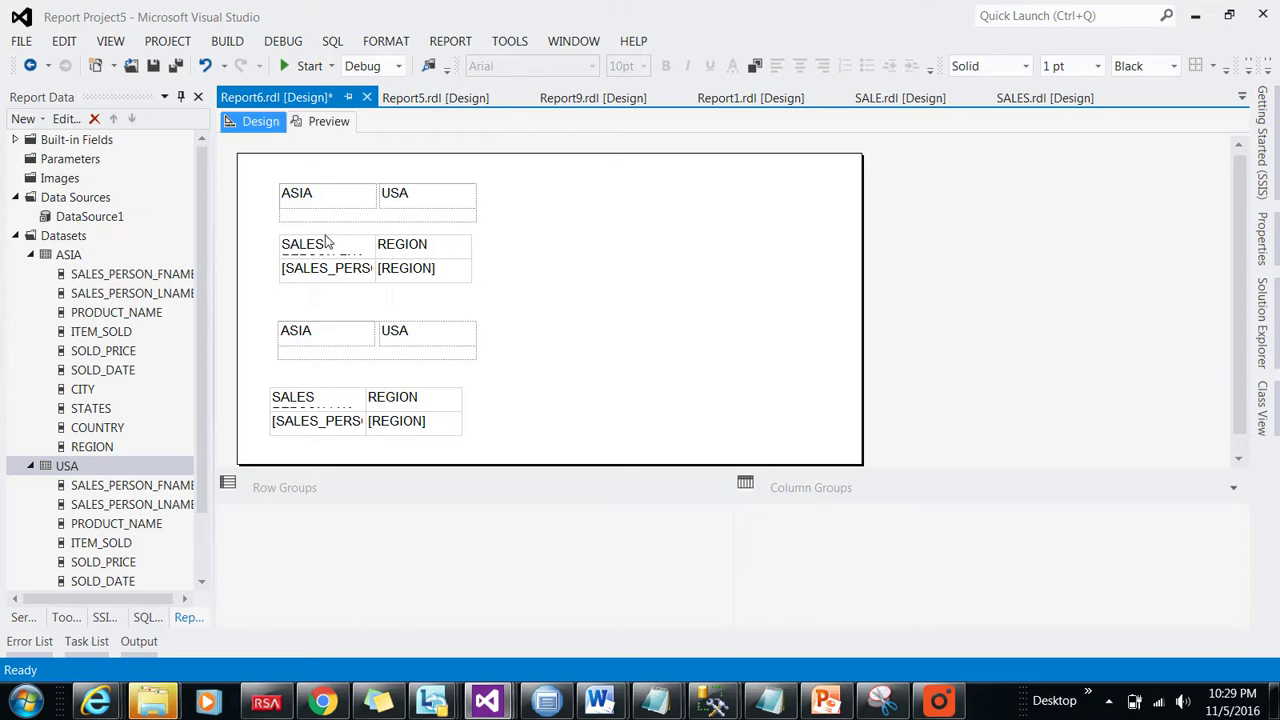
click(329, 121)
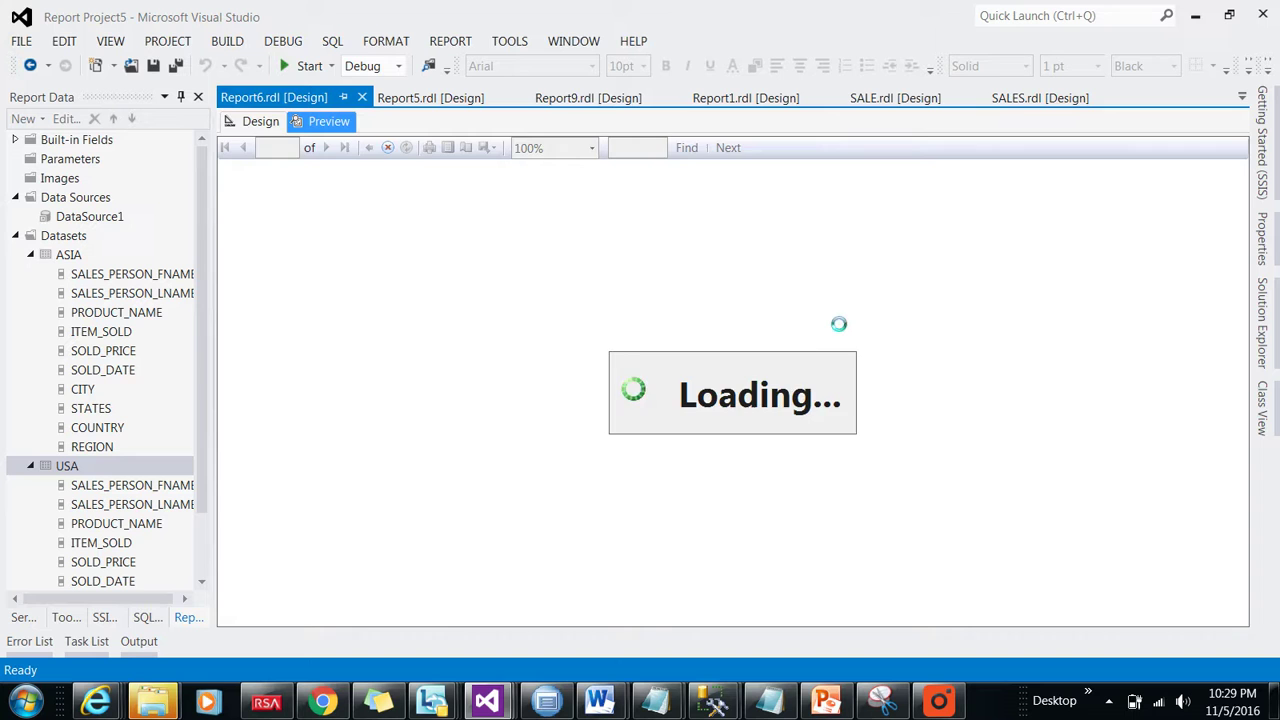
scroll(584, 362, down, 2)
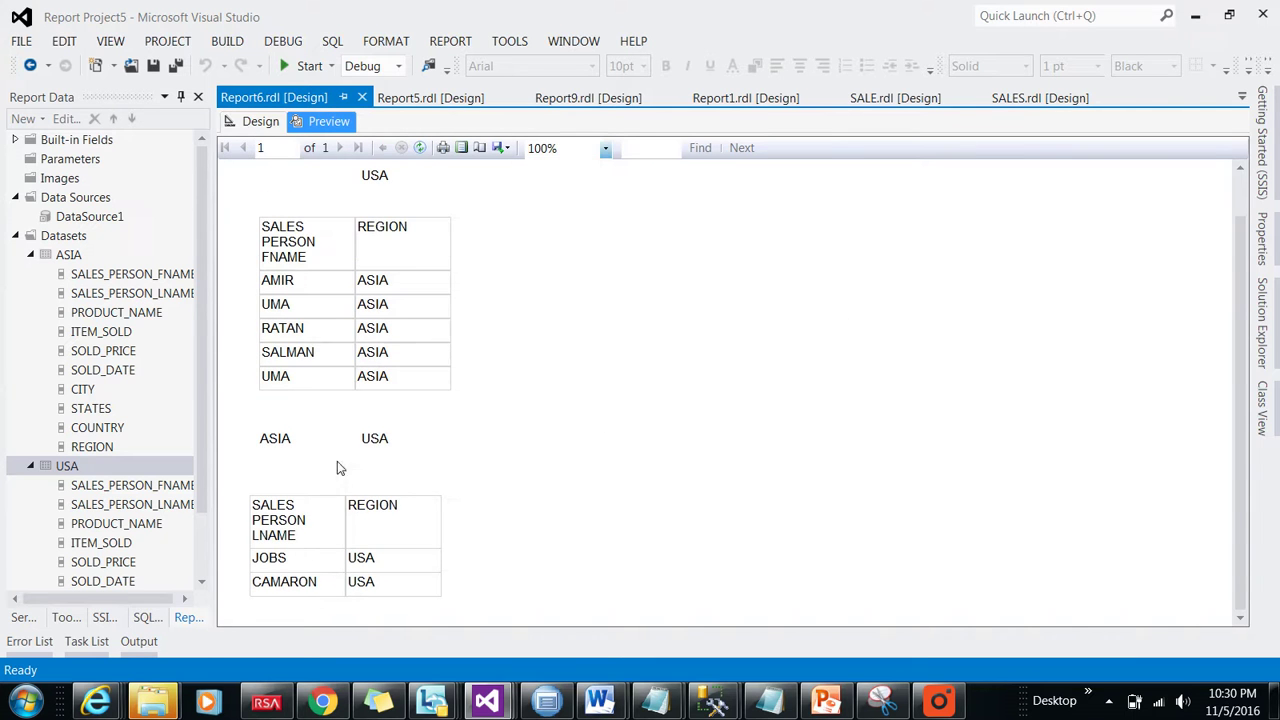
Turn on 'Add a page break before' for the lower ASIA/USA rectangle
click(256, 121)
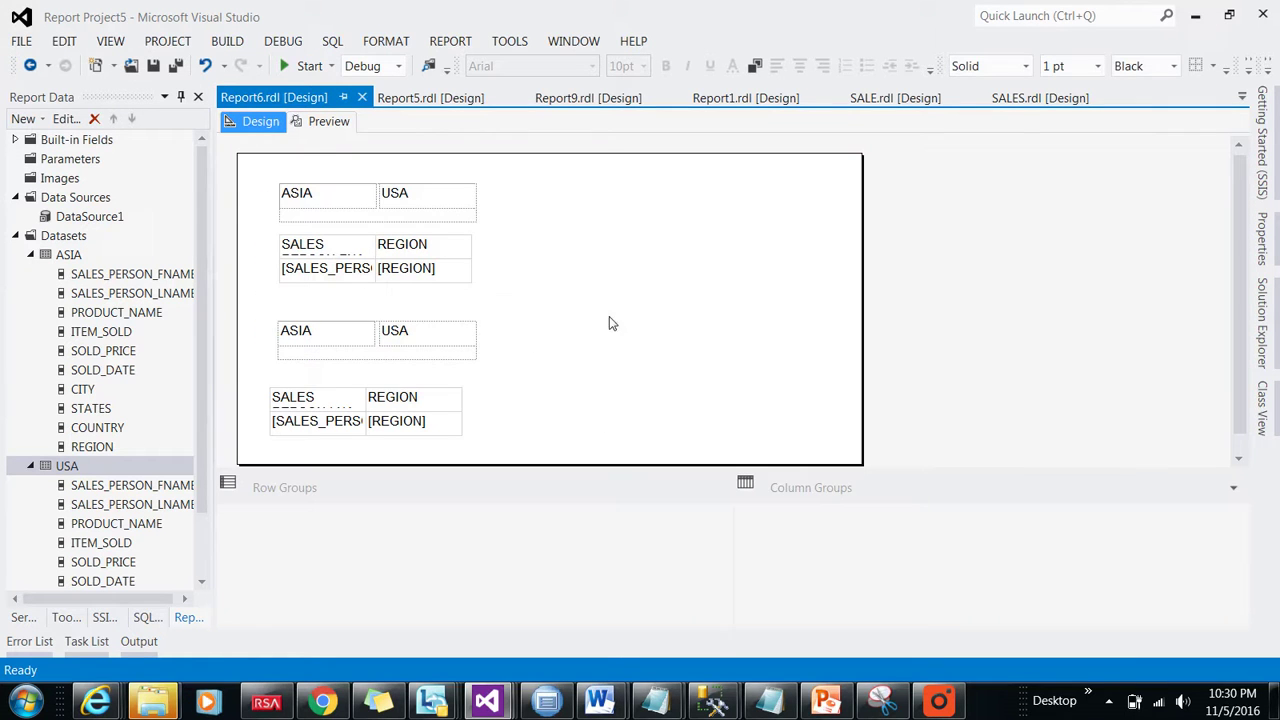
click(407, 220)
click(467, 355)
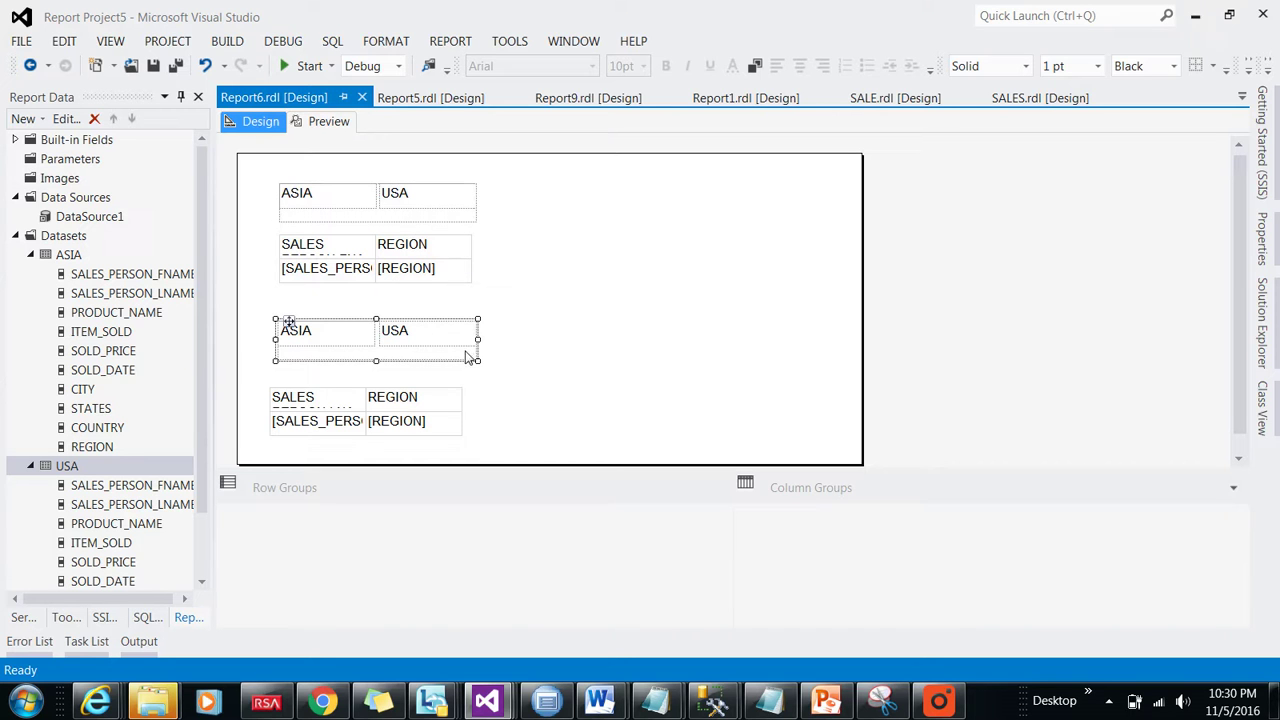
right_click(463, 357)
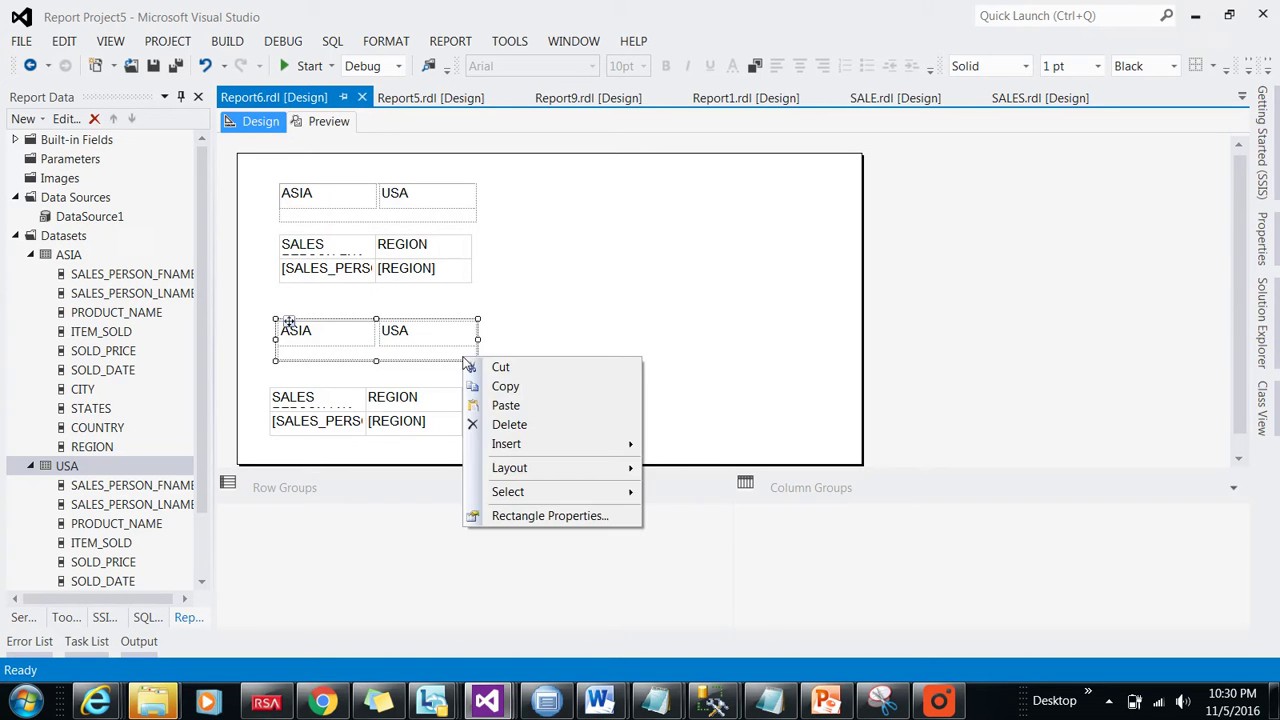
click(509, 515)
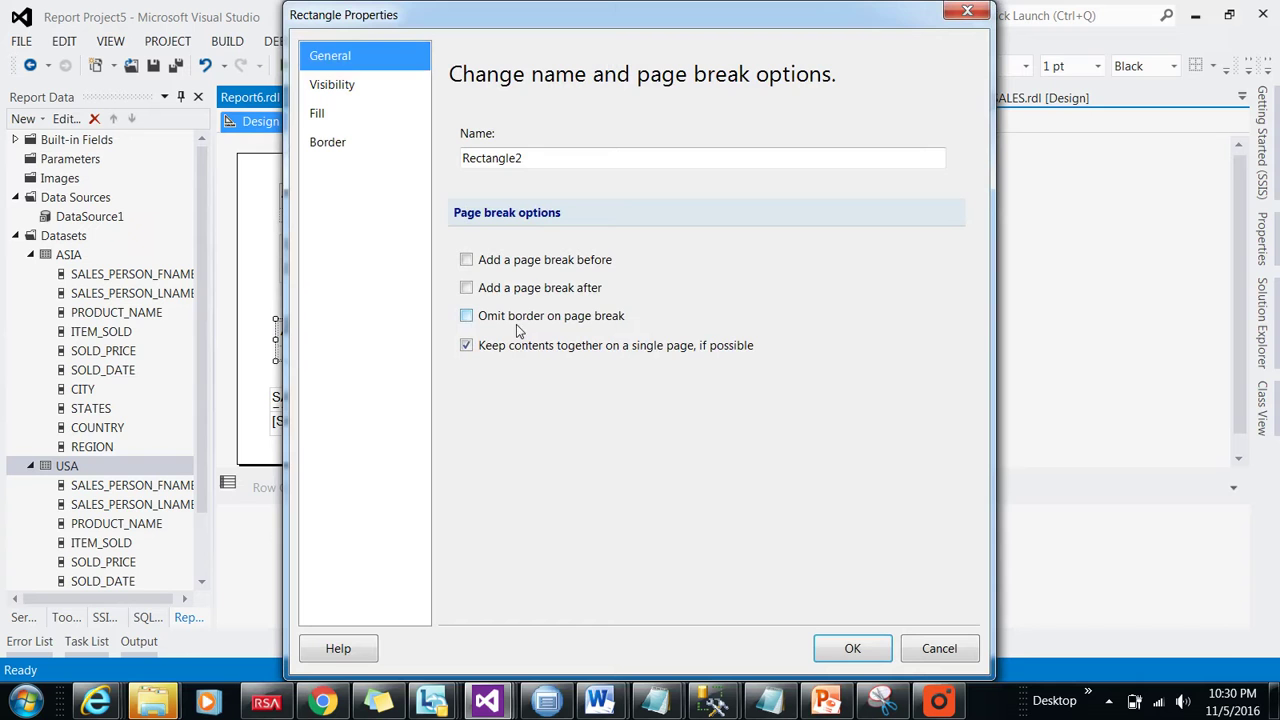
click(466, 259)
click(850, 648)
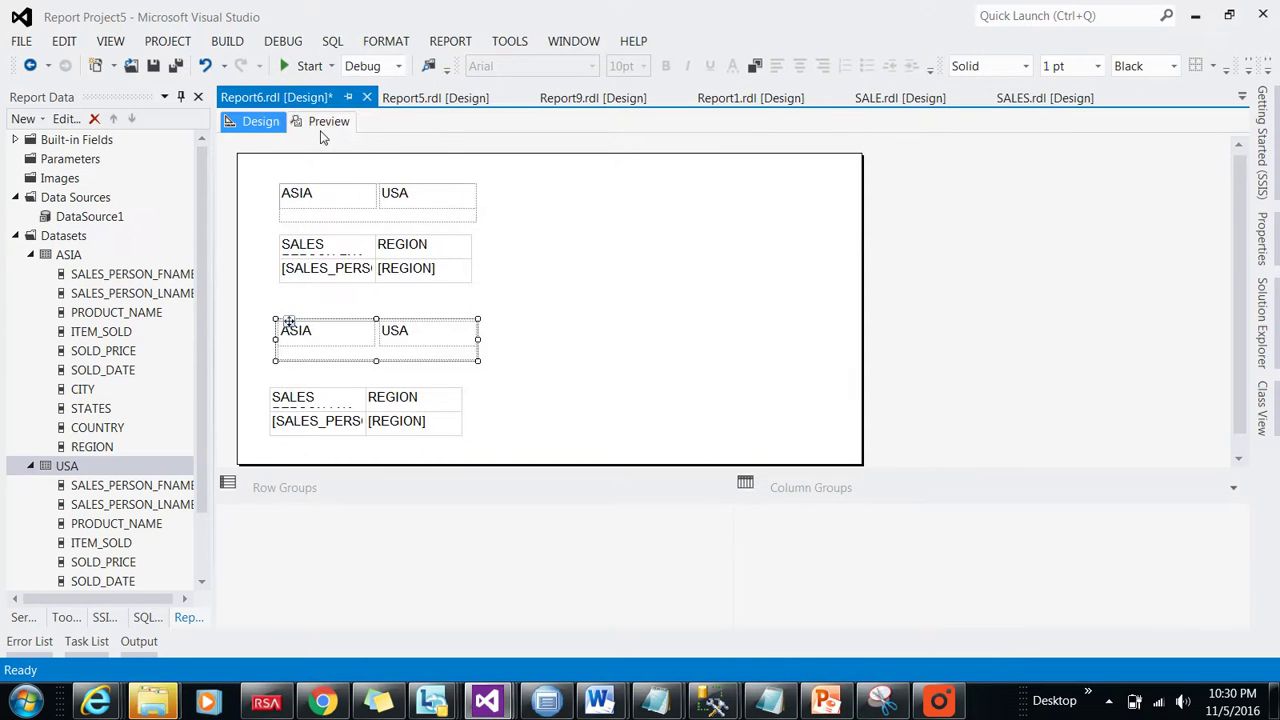
click(322, 124)
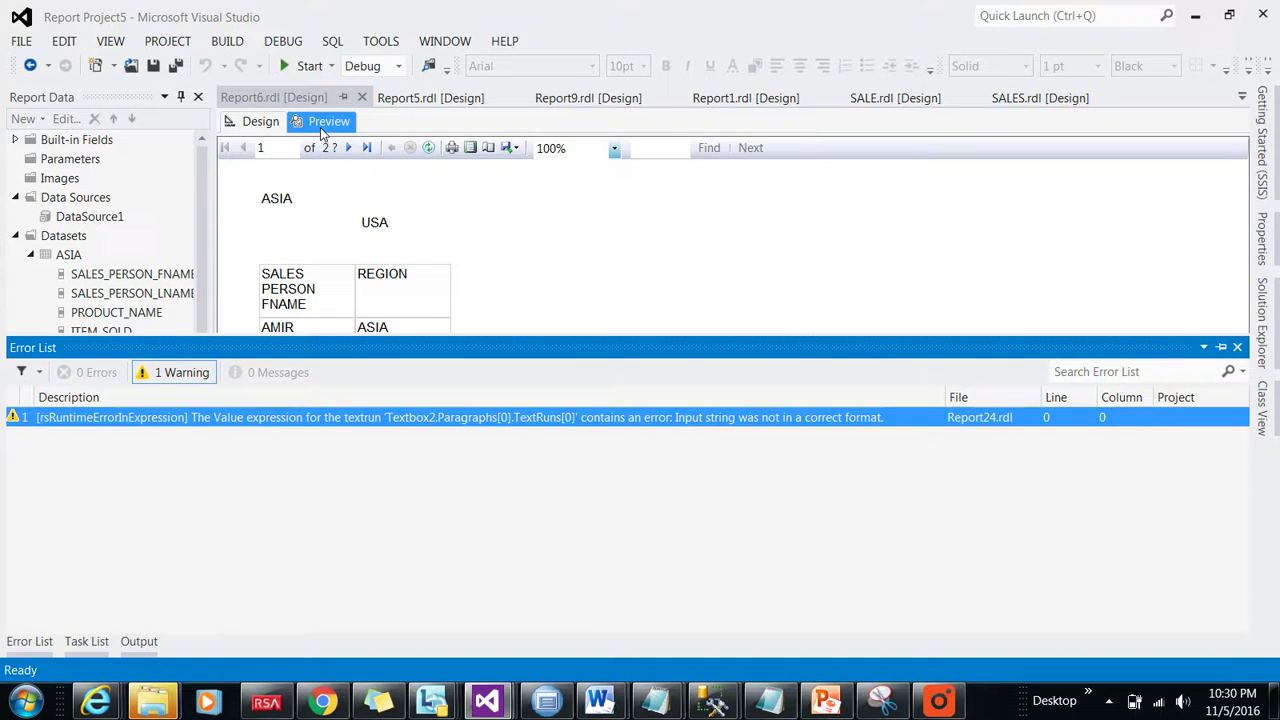
click(659, 270)
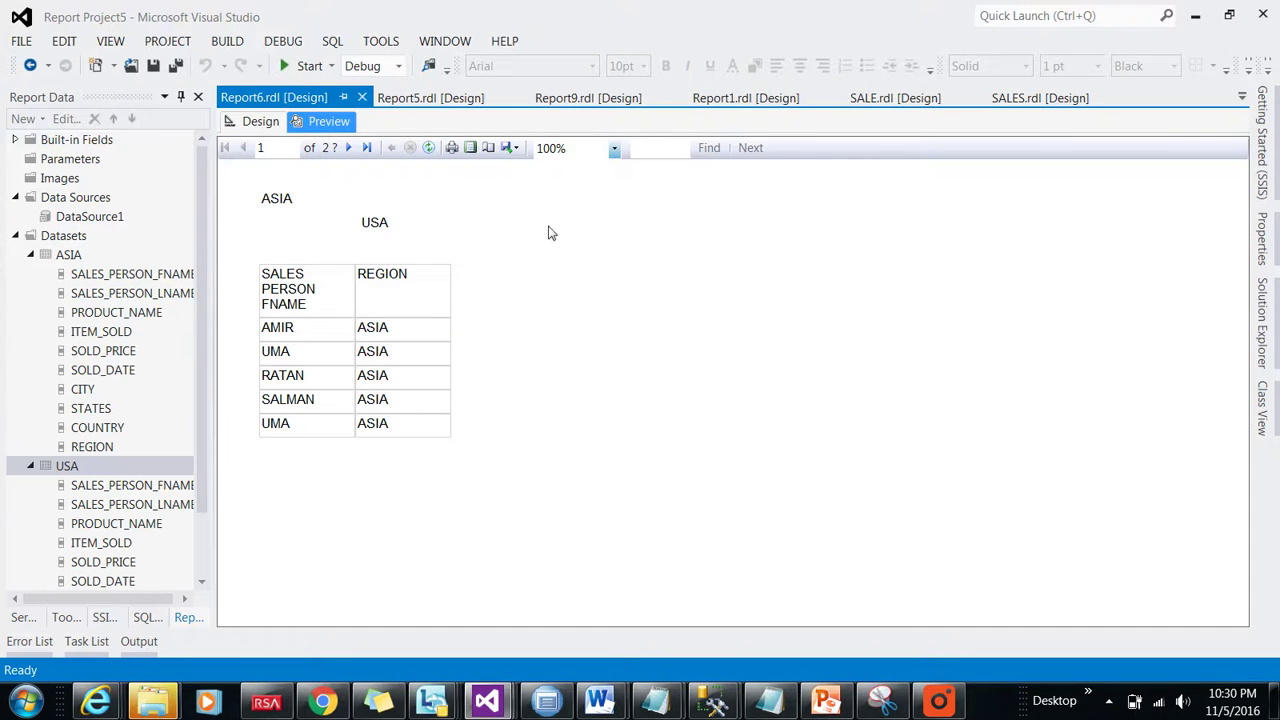
click(344, 147)
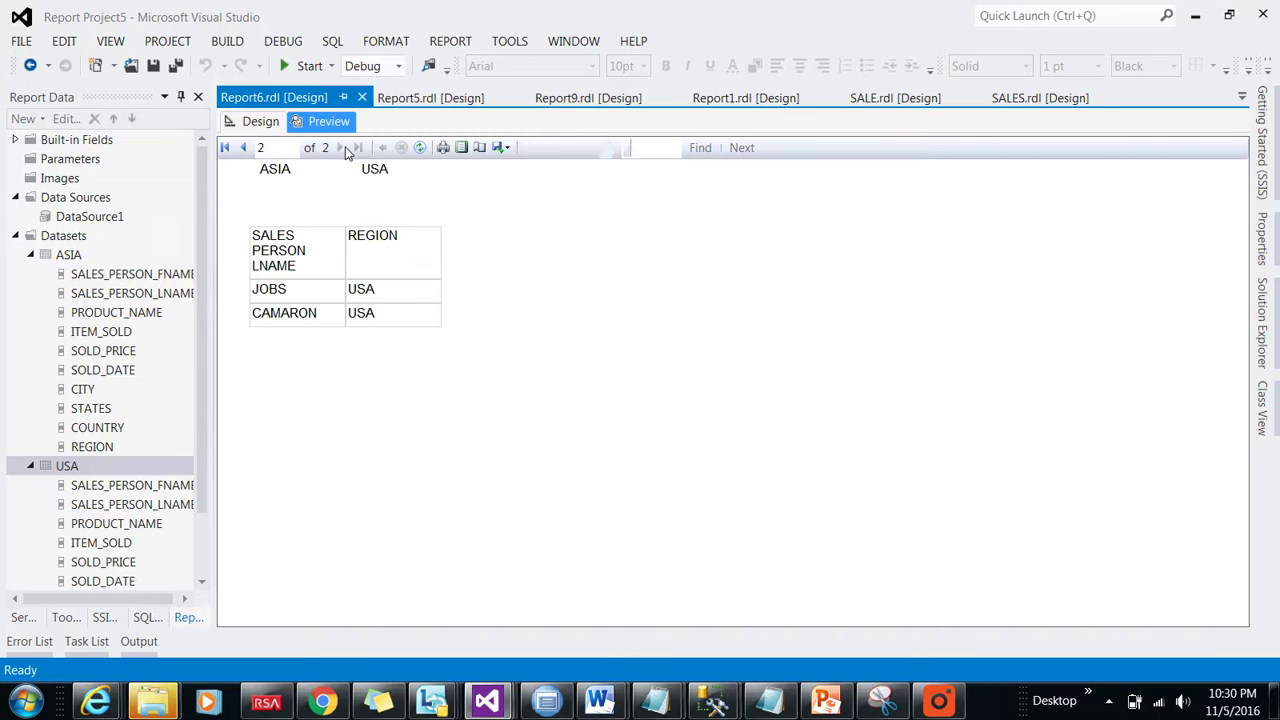
click(243, 147)
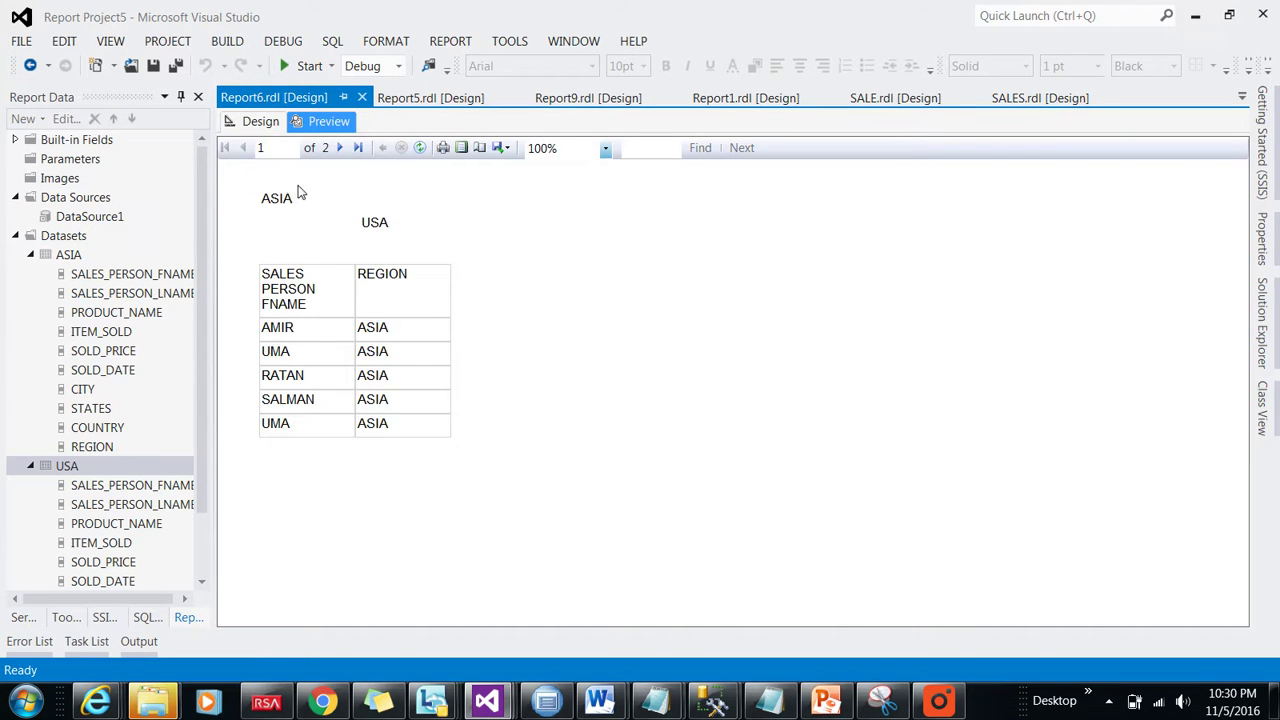
click(256, 121)
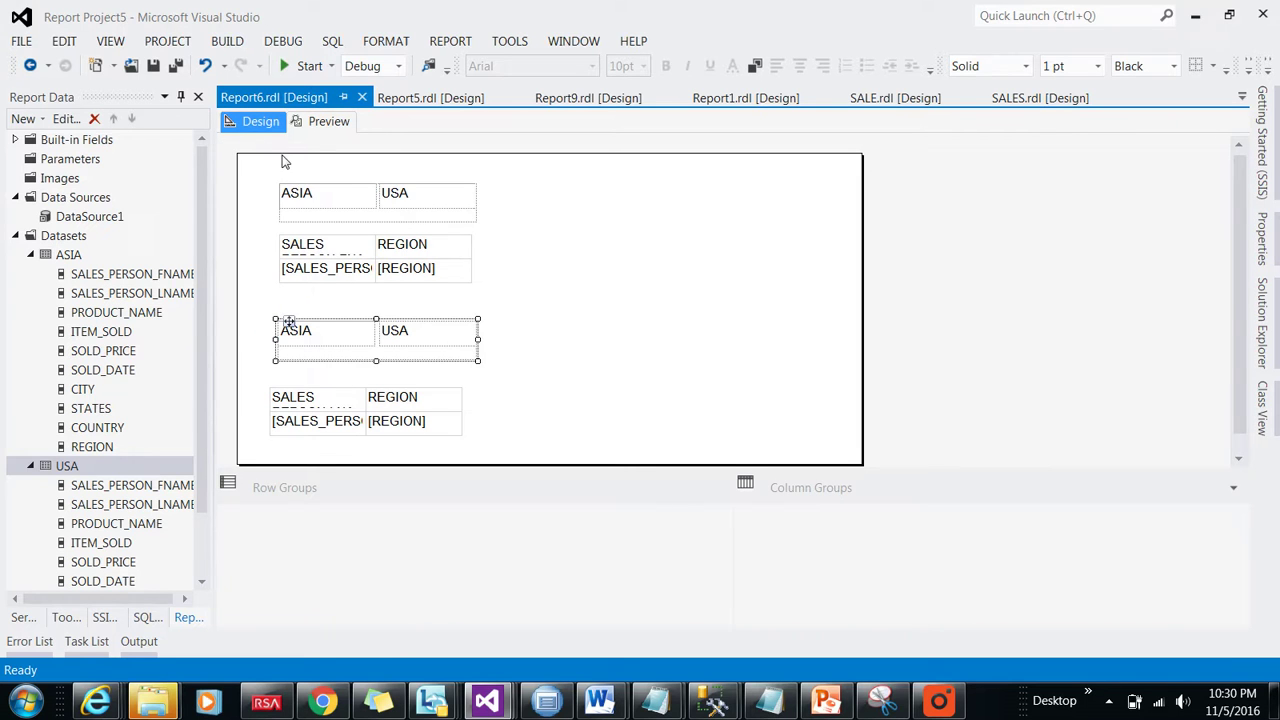
Set the top rectangle's Bookmark property to ASIA
click(751, 394)
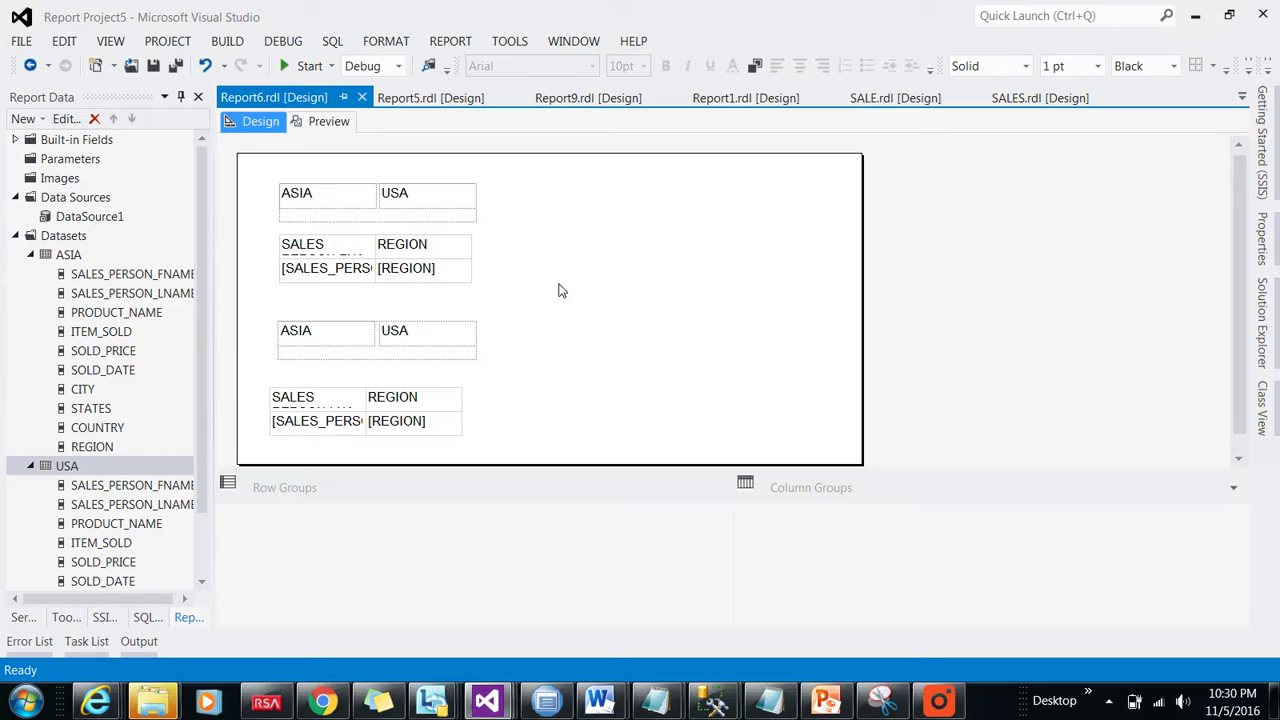
click(461, 216)
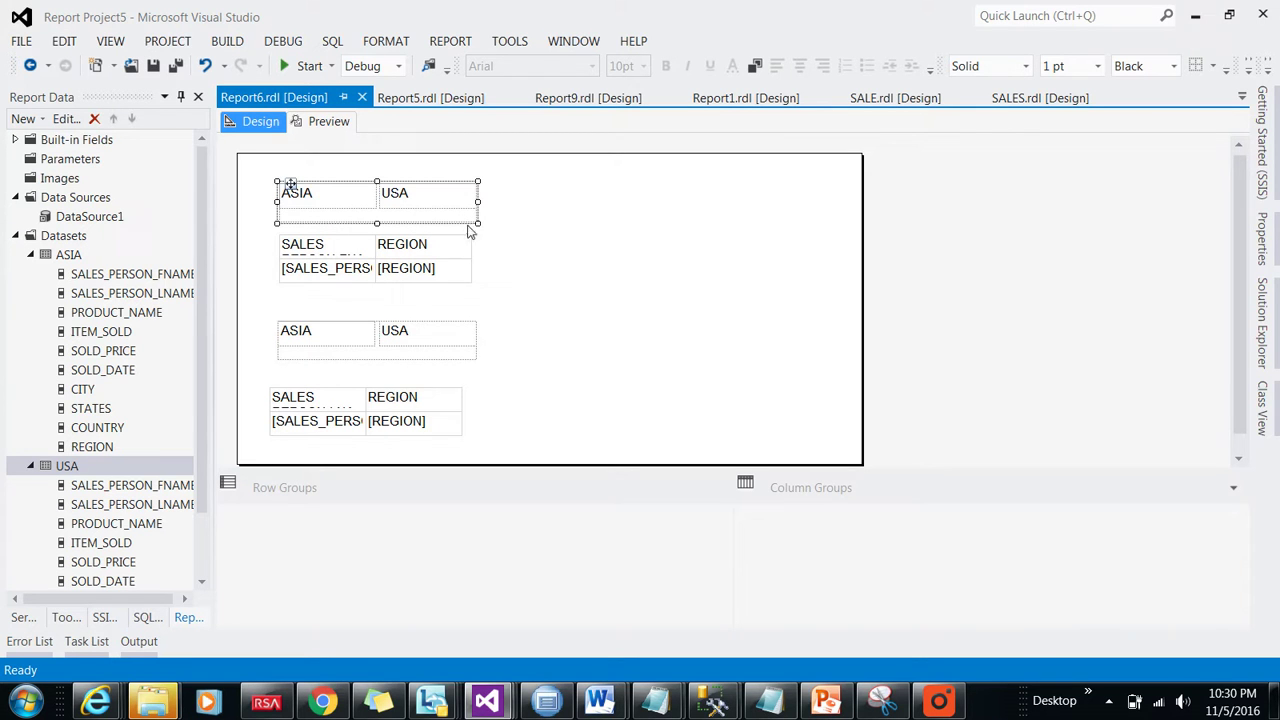
key(F4)
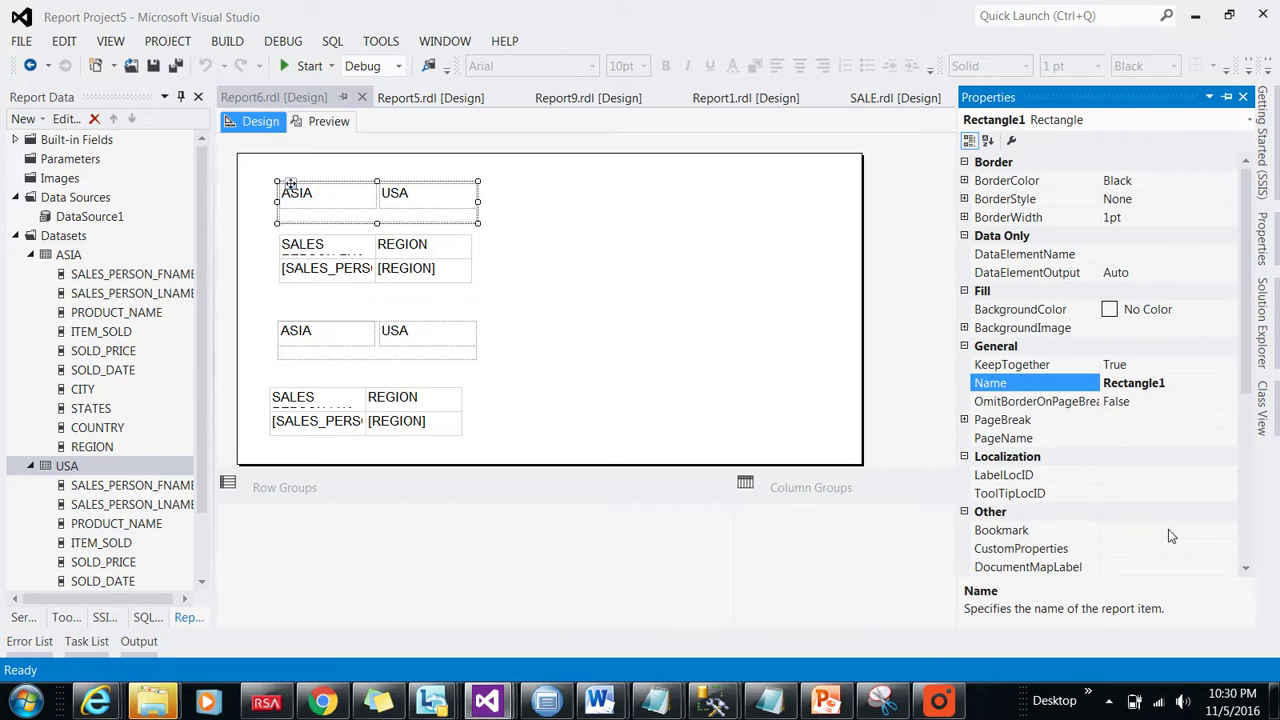
click(1227, 532)
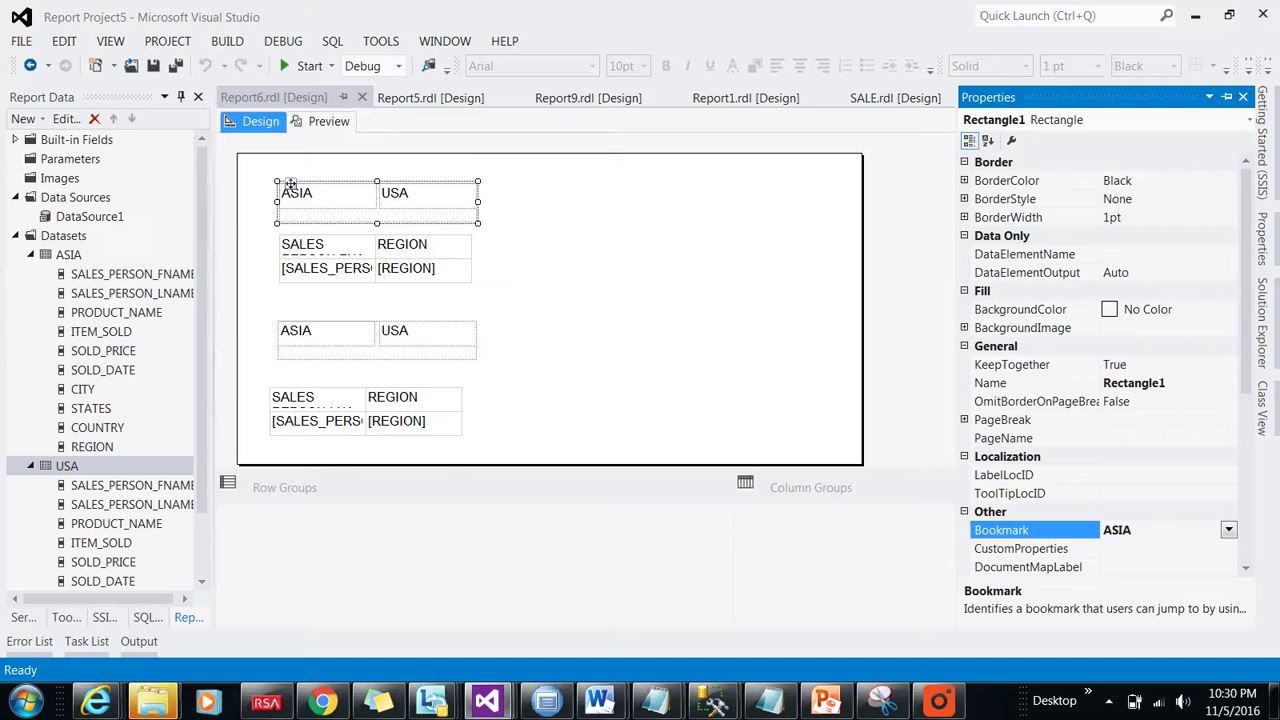
Set the lower rectangle's Bookmark property to USA
click(437, 357)
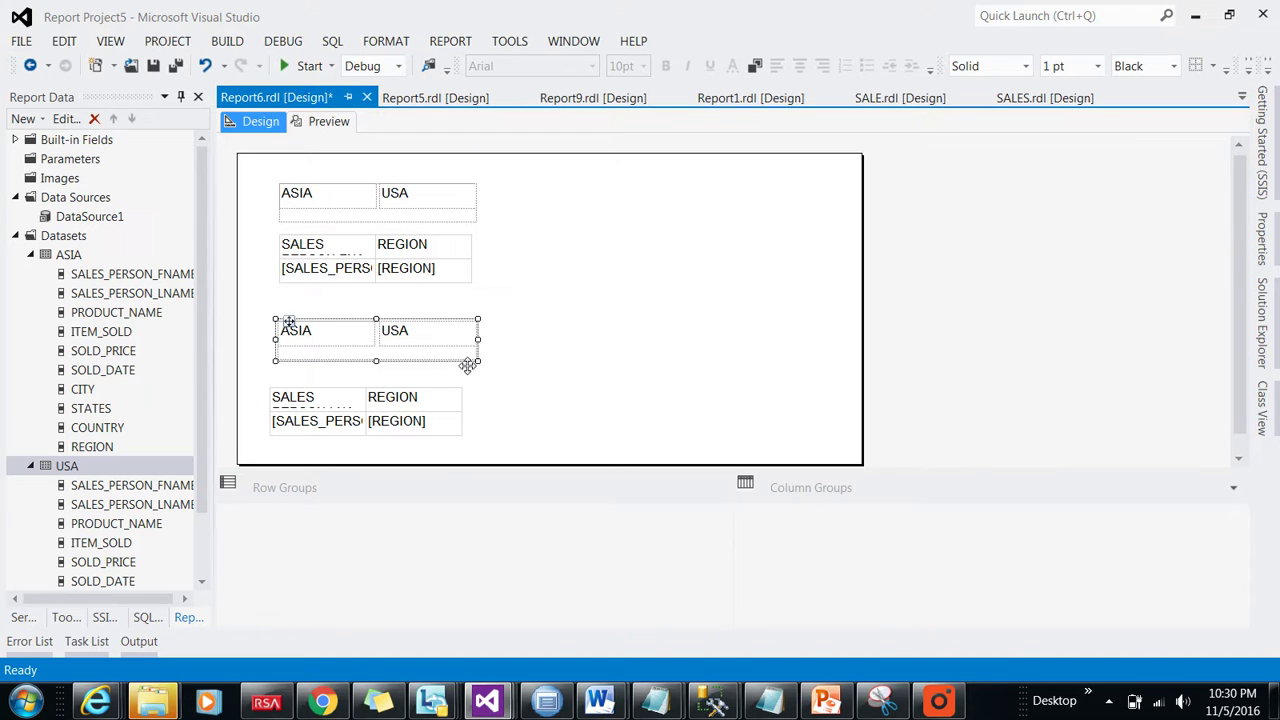
key(F4)
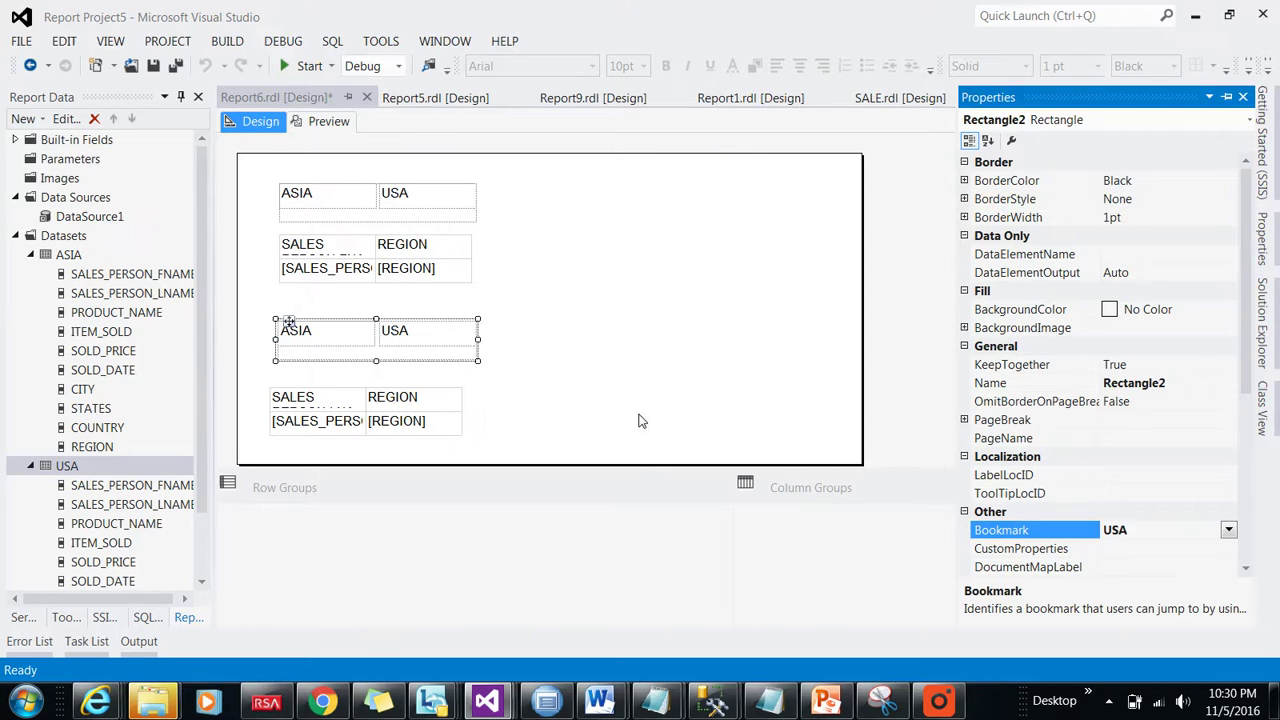
click(632, 338)
Link the top section's ASIA and USA text boxes to the ASIA and USA bookmarks
right_click(349, 198)
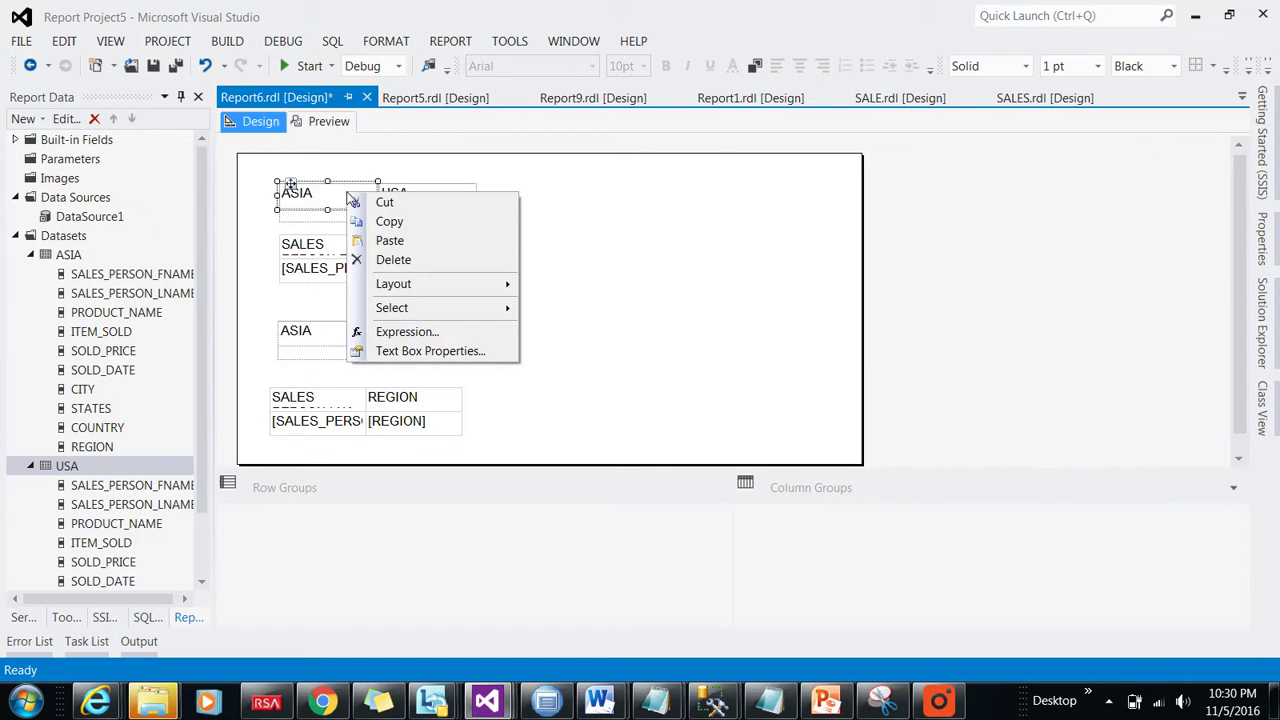
click(415, 354)
click(352, 289)
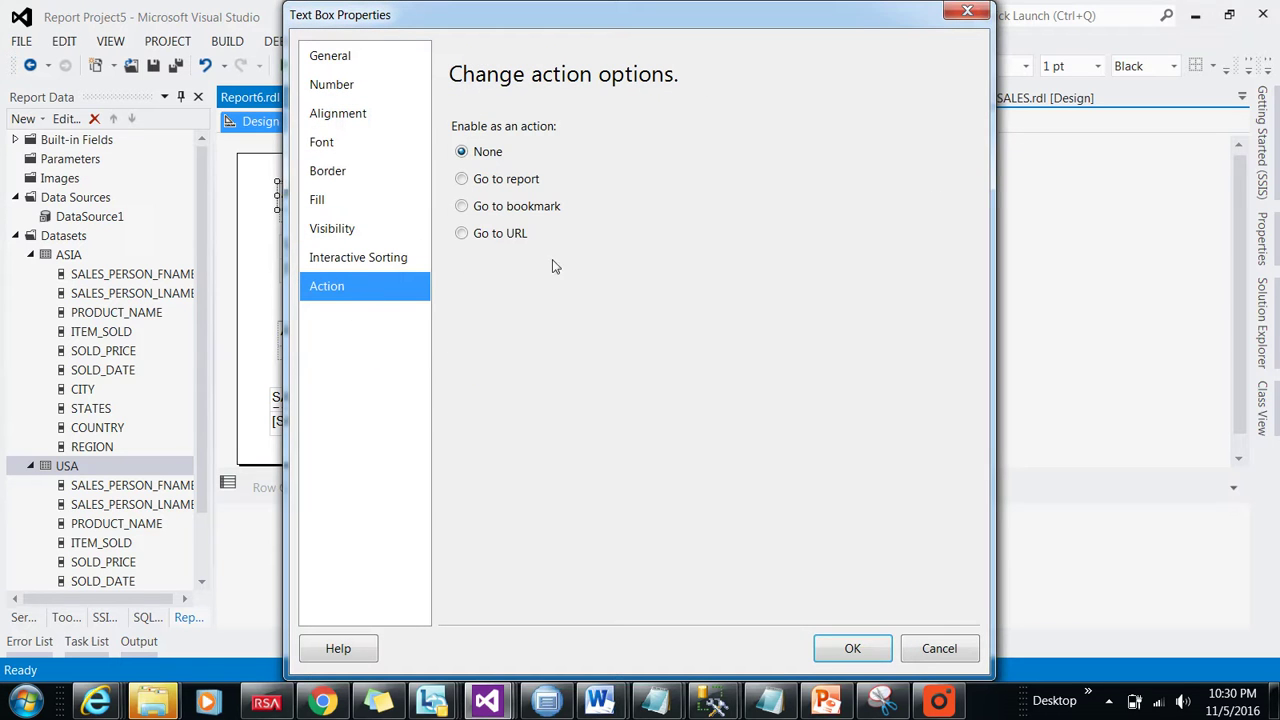
click(495, 208)
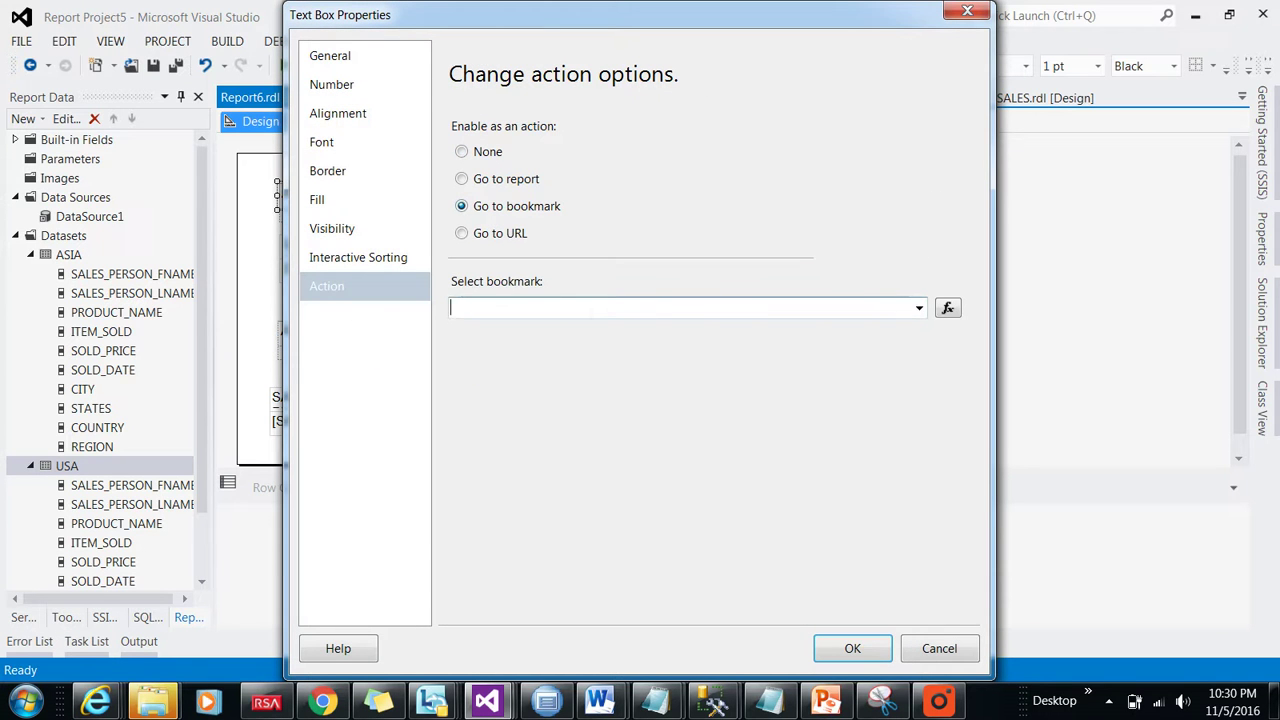
text(ASIA)
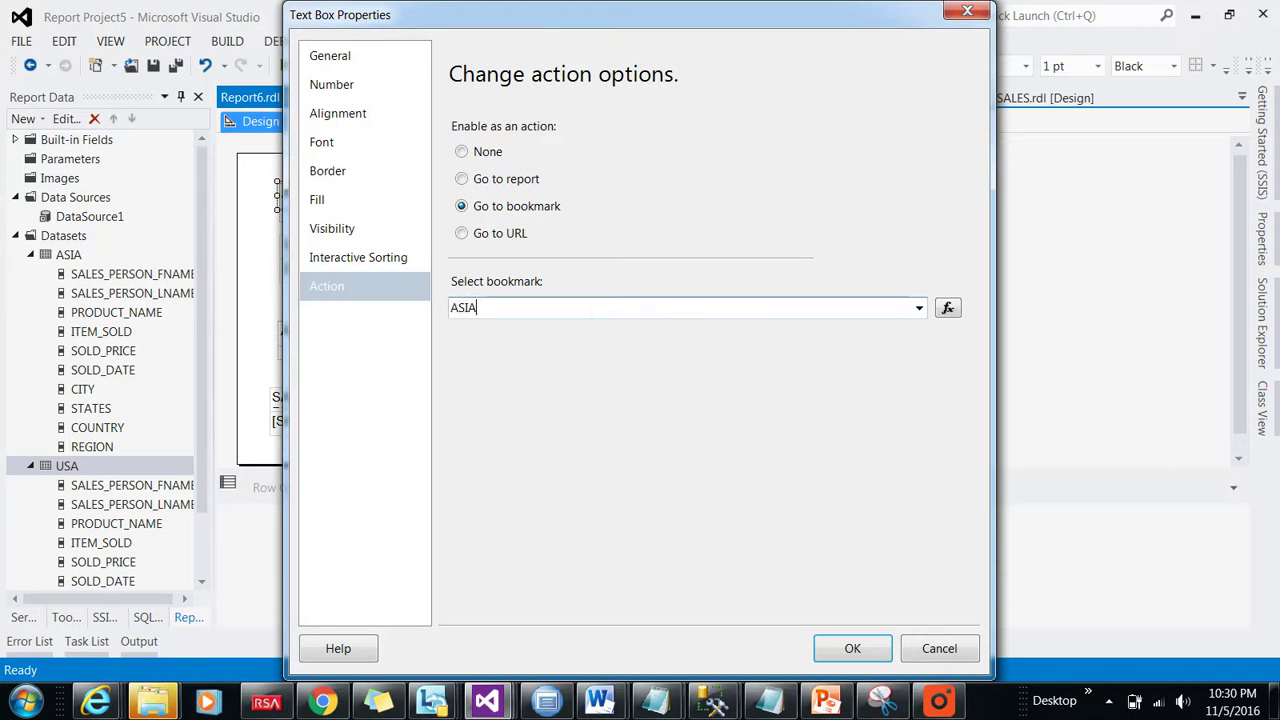
click(880, 650)
right_click(427, 200)
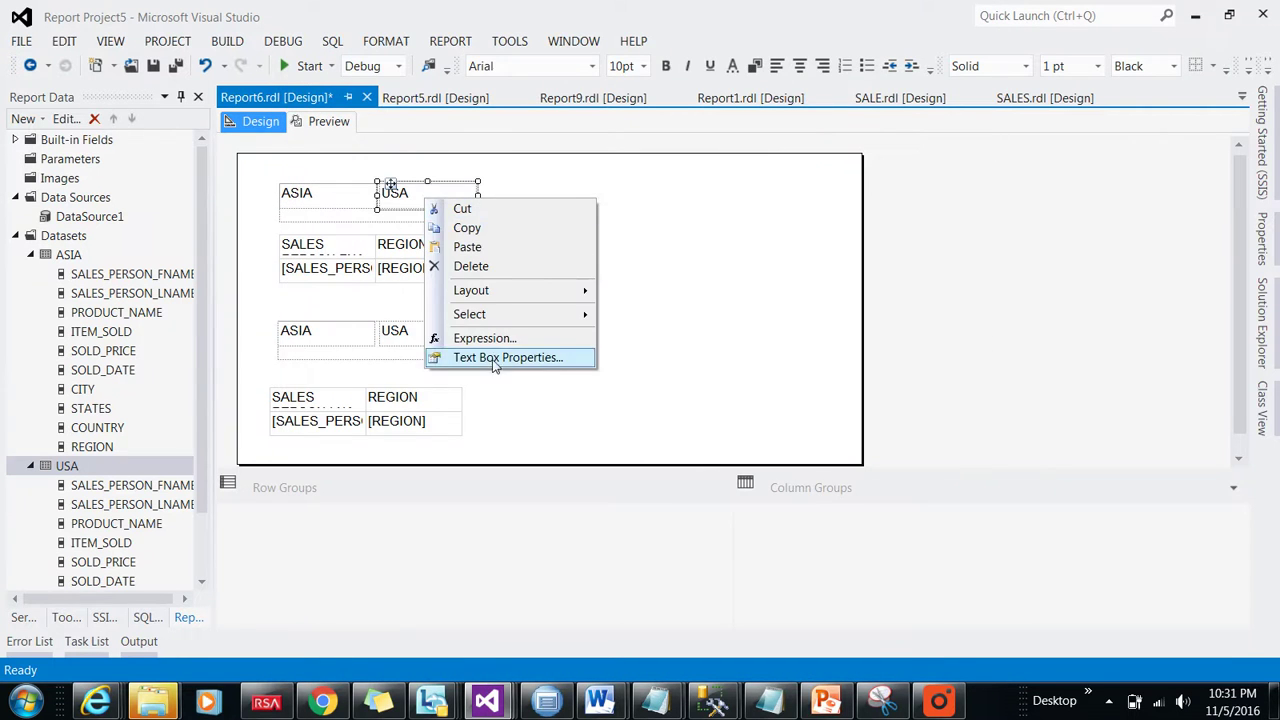
click(470, 357)
click(320, 292)
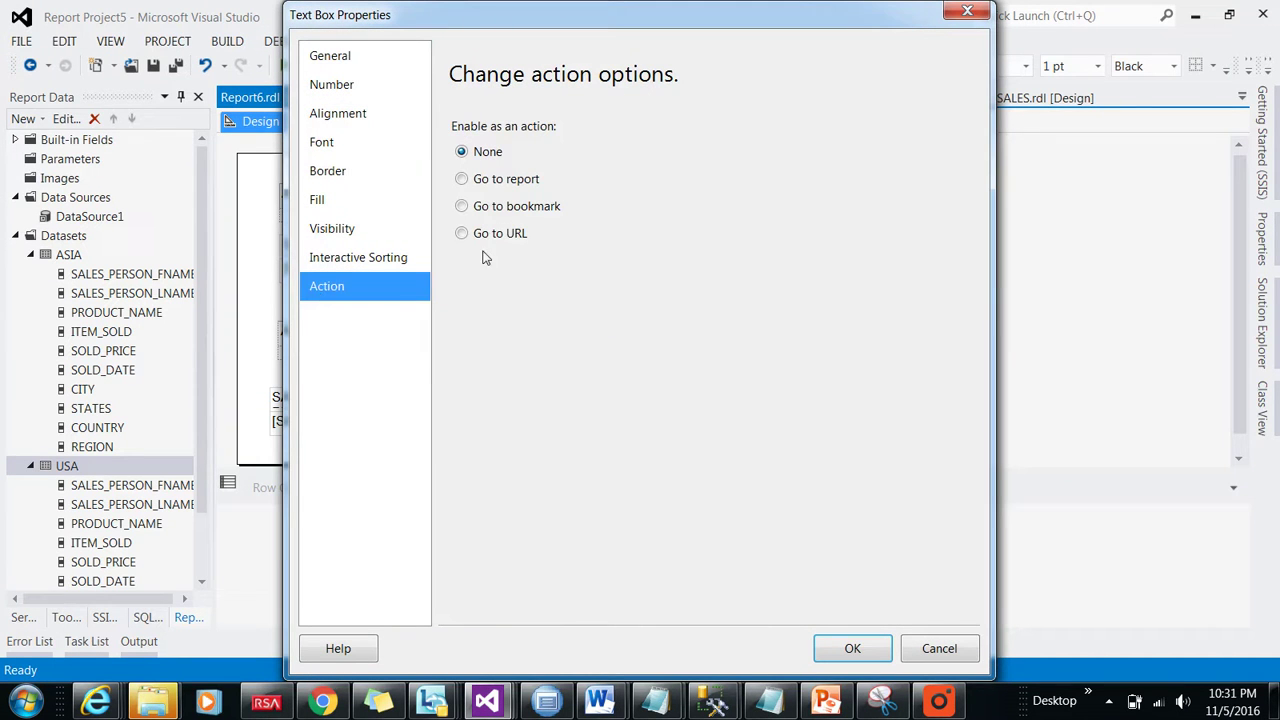
click(500, 212)
text(US)
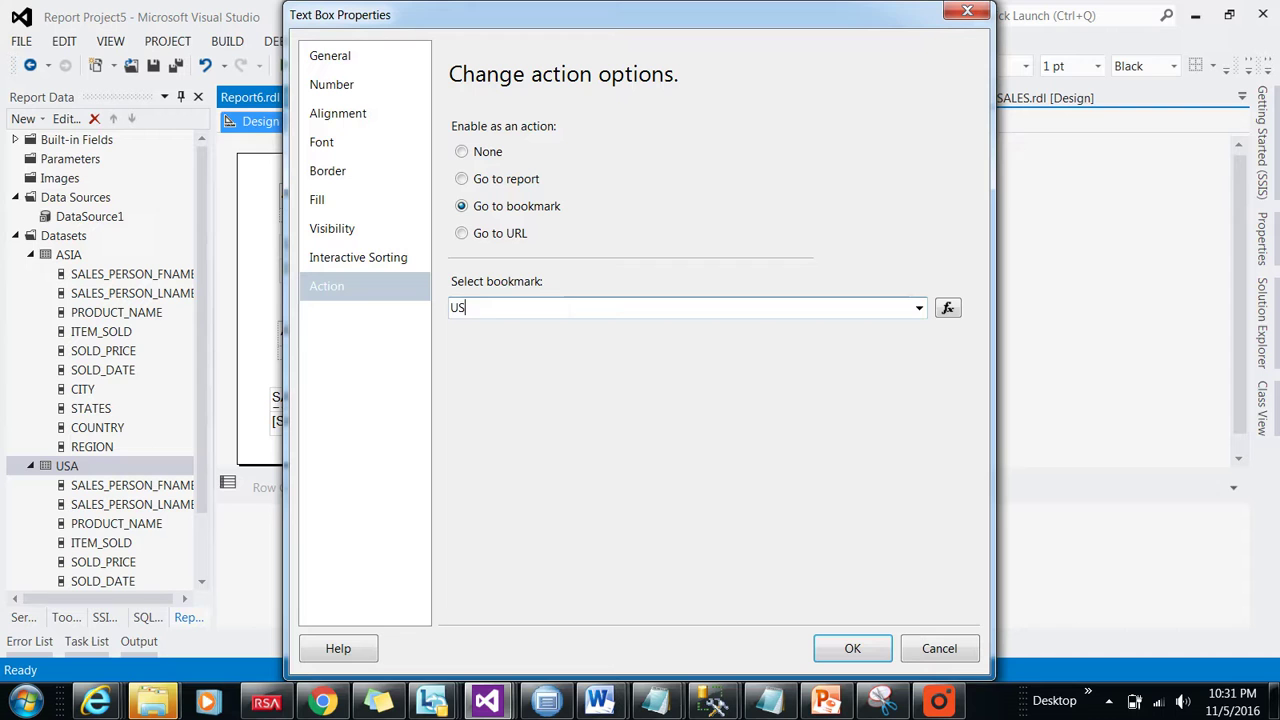
text(A)
click(860, 652)
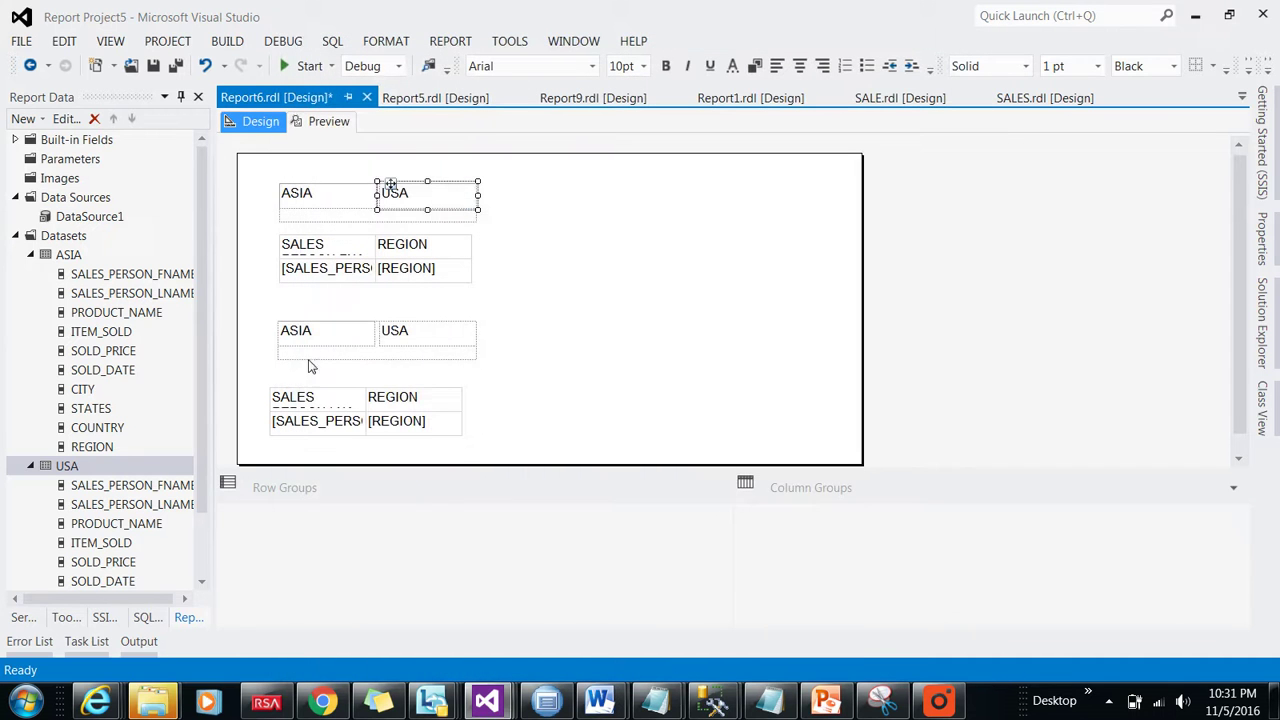
Link the lower section's ASIA and USA text boxes to the ASIA and USA bookmarks
right_click(312, 333)
click(365, 494)
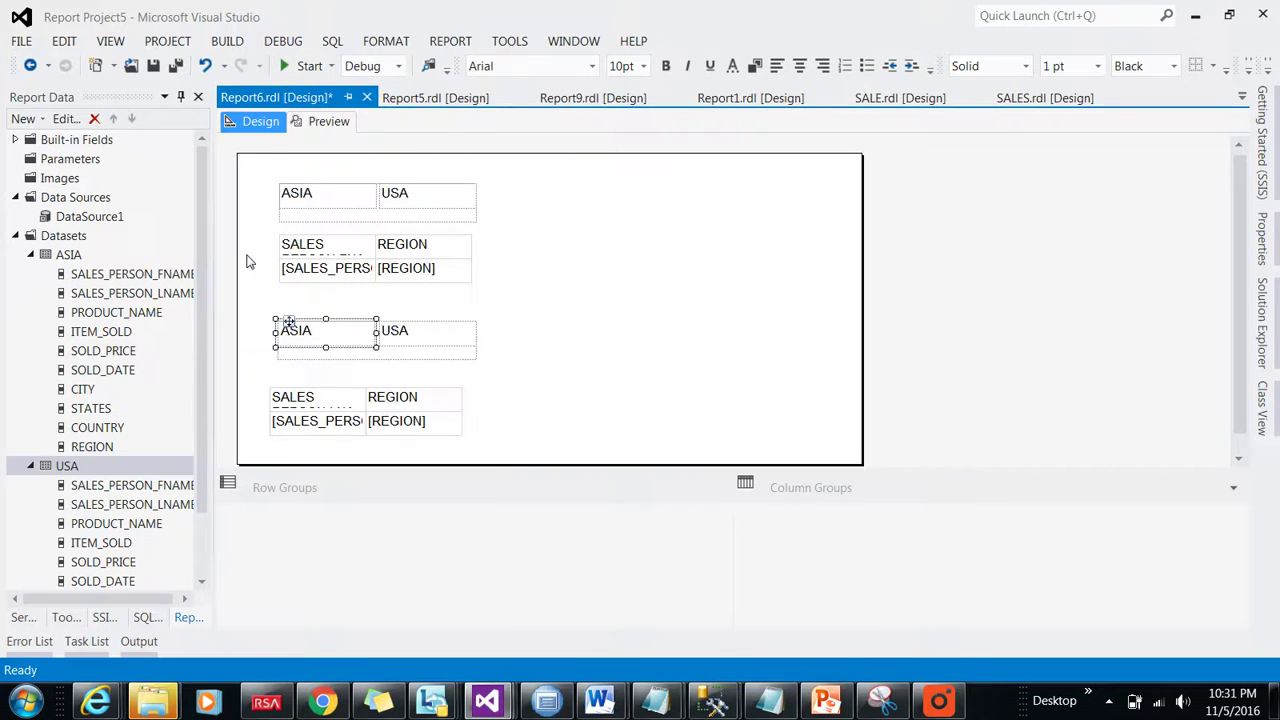
click(326, 286)
click(505, 206)
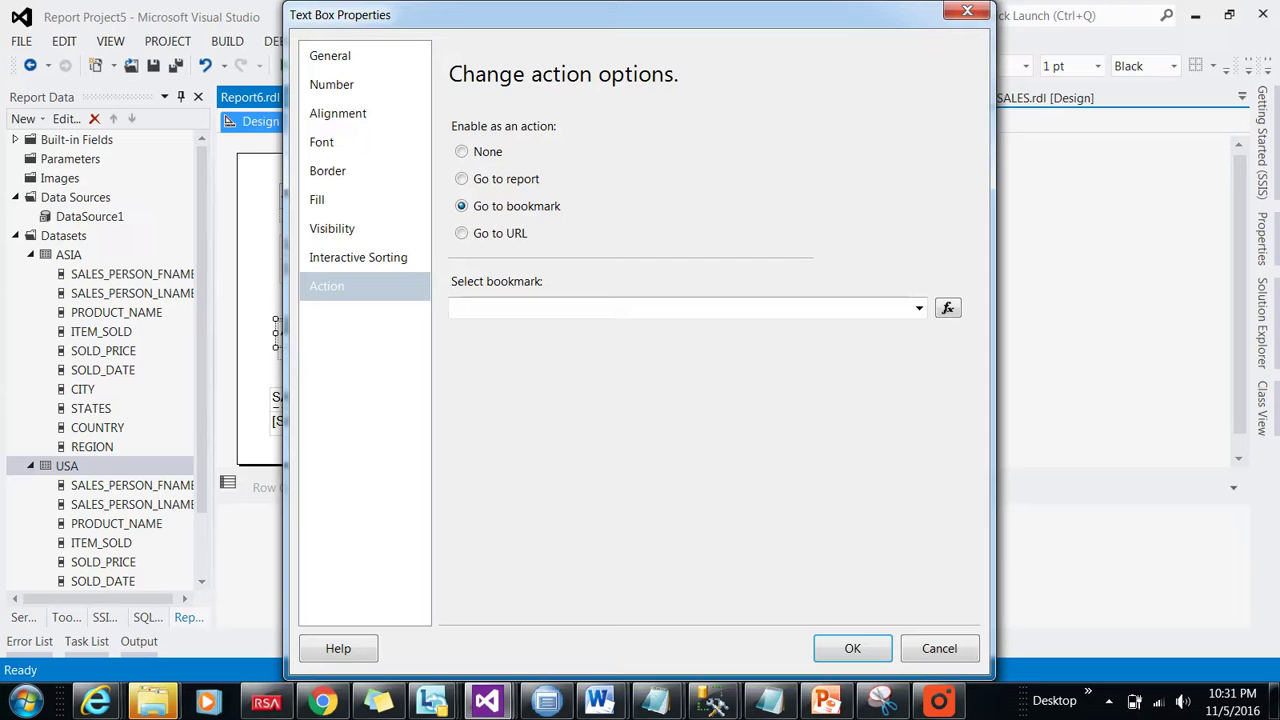
text(ASIA)
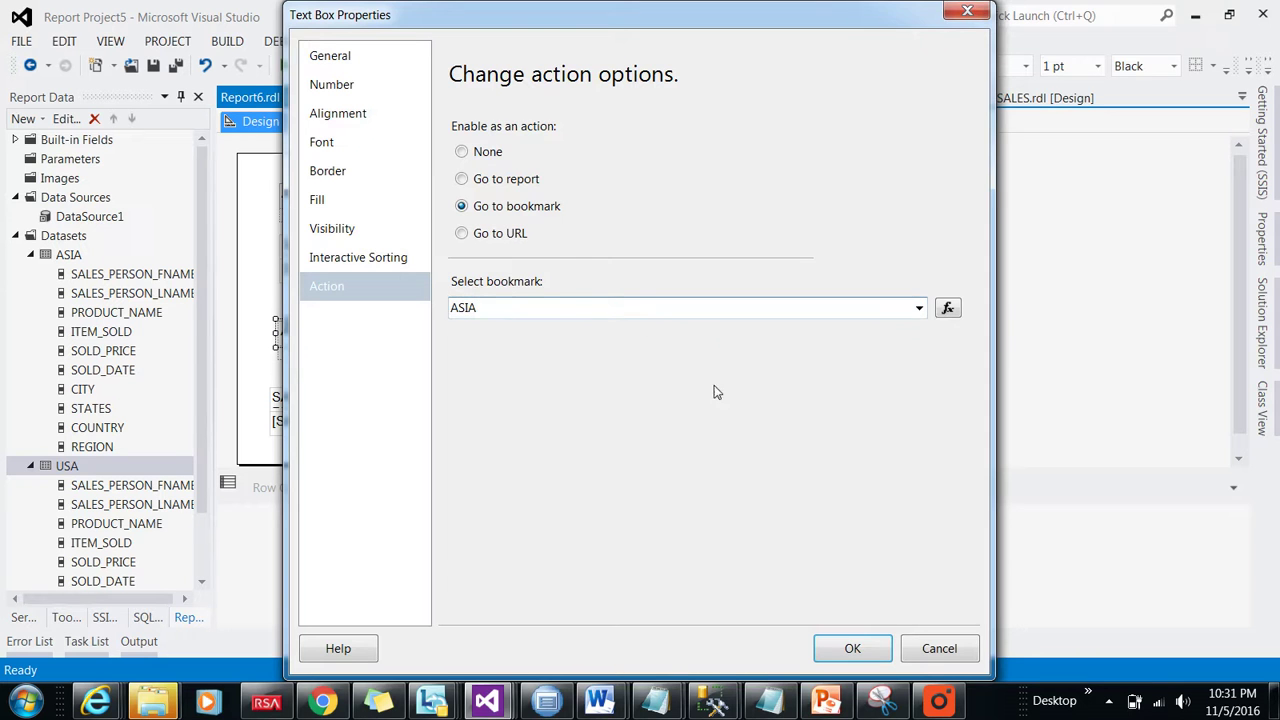
click(852, 648)
right_click(426, 333)
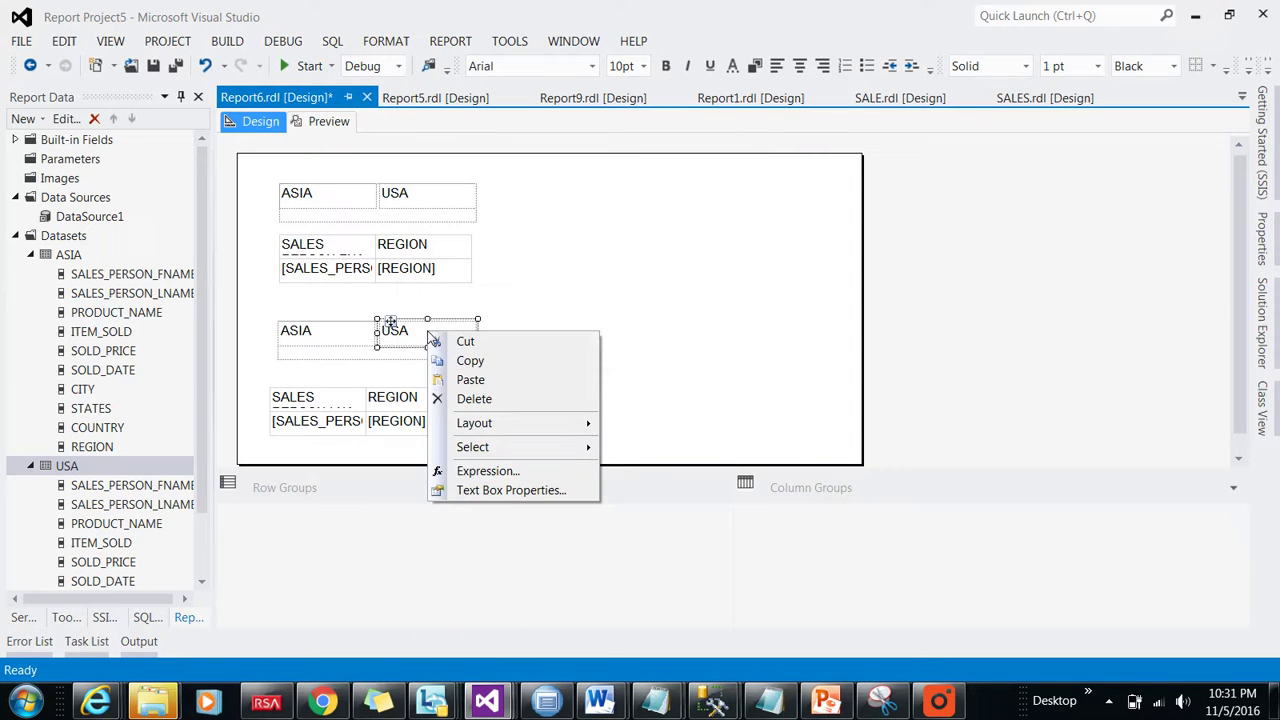
click(482, 492)
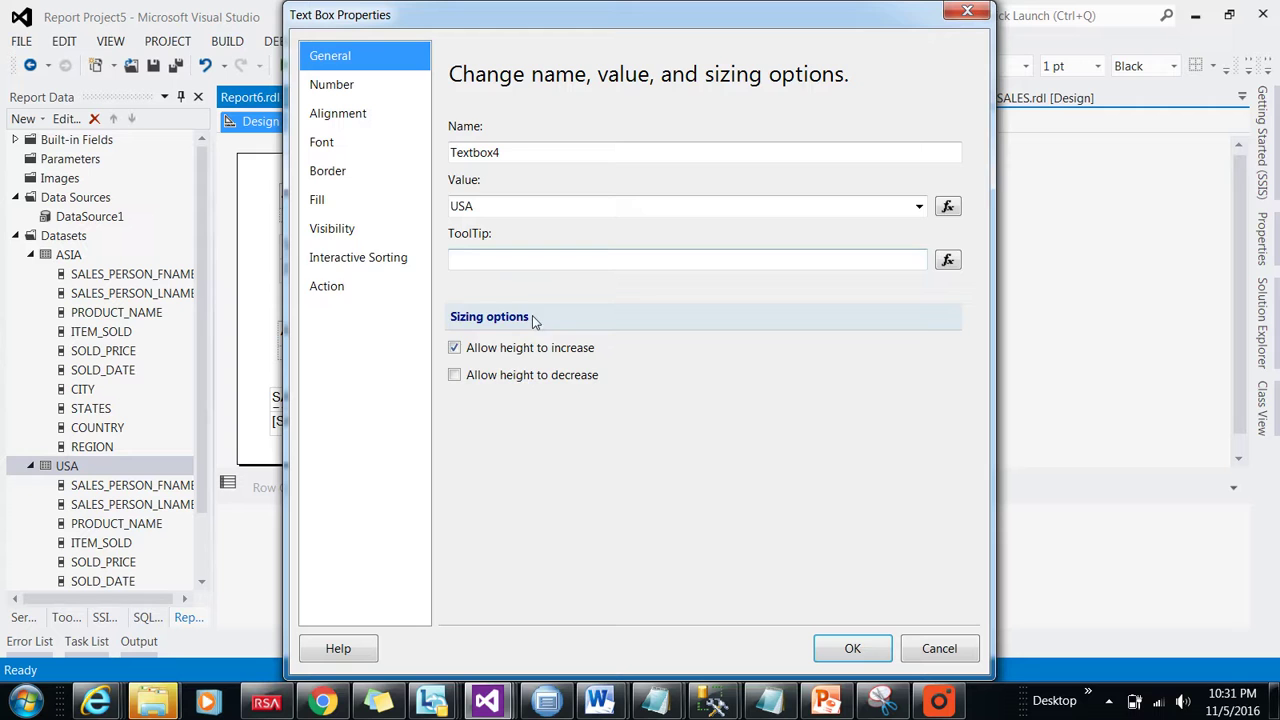
click(333, 288)
click(505, 210)
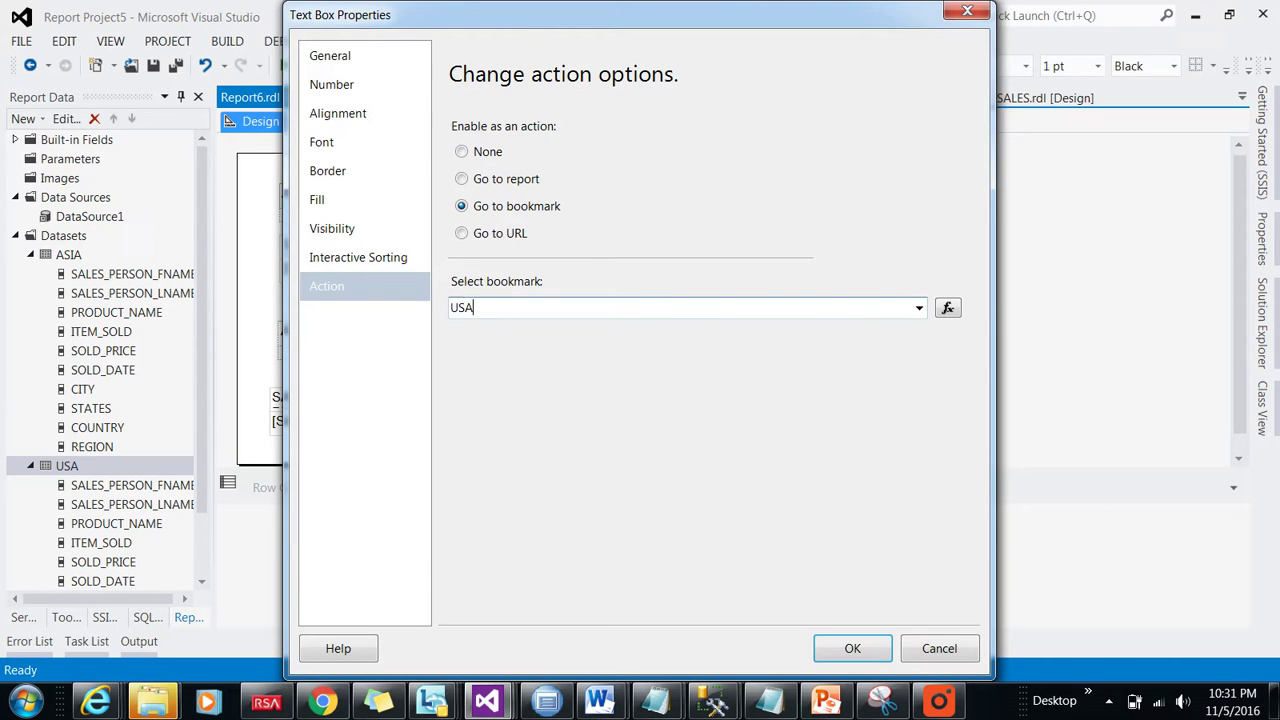
click(852, 648)
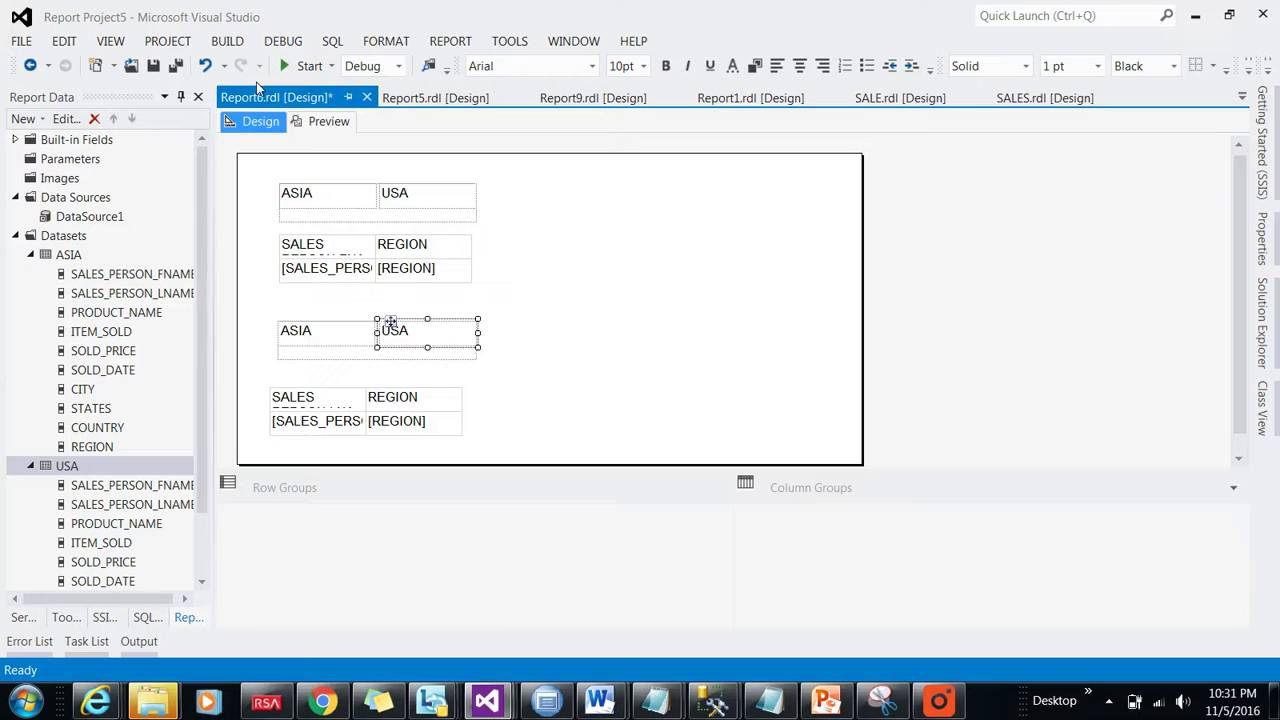
click(316, 124)
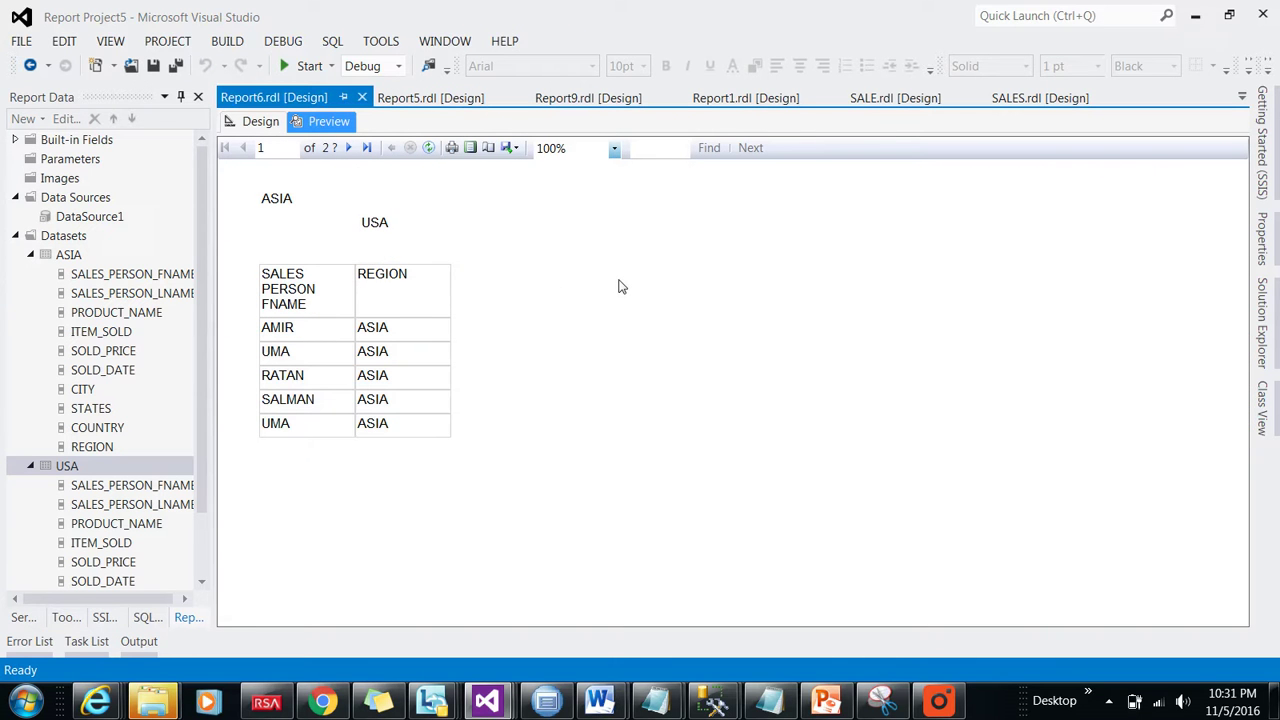
click(381, 222)
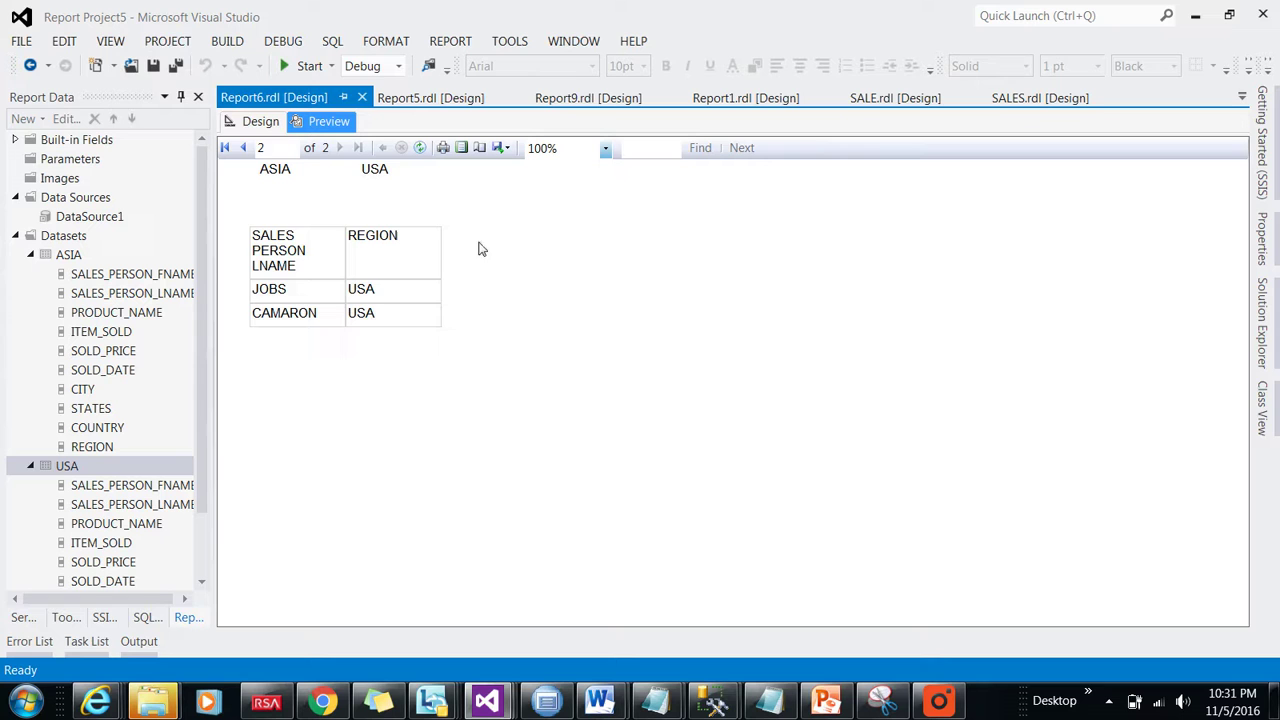
click(281, 172)
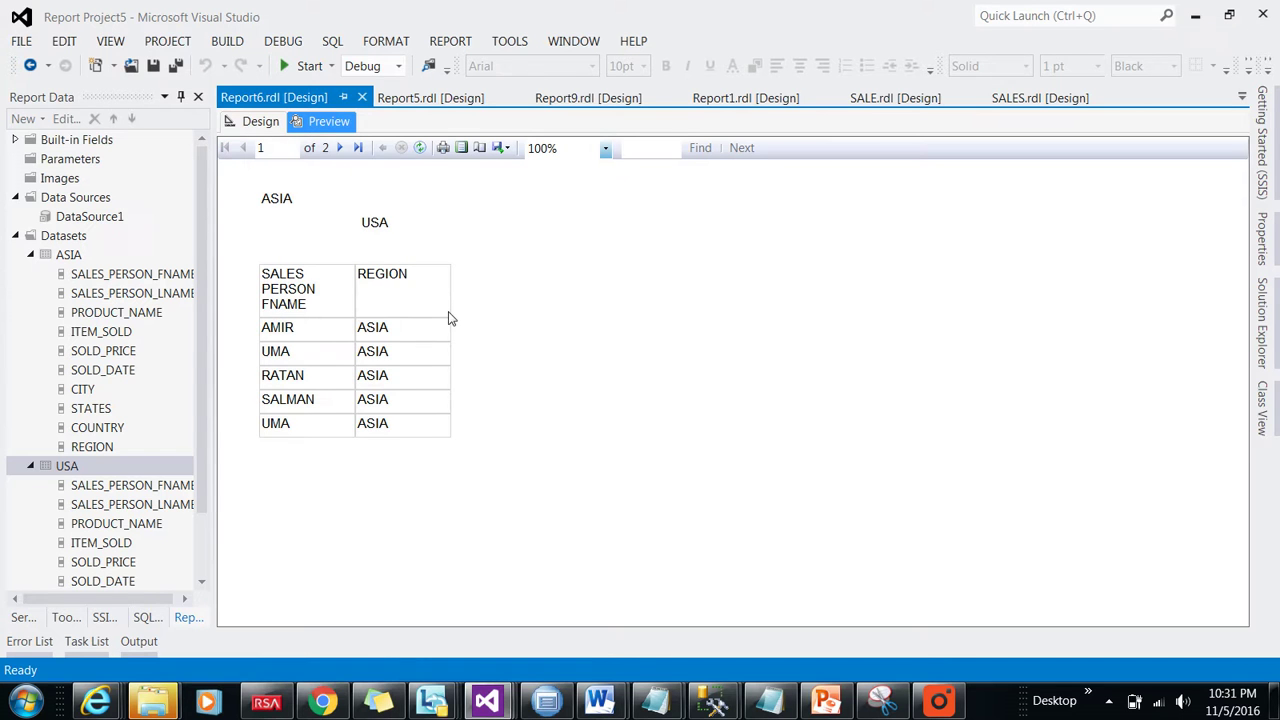
click(386, 230)
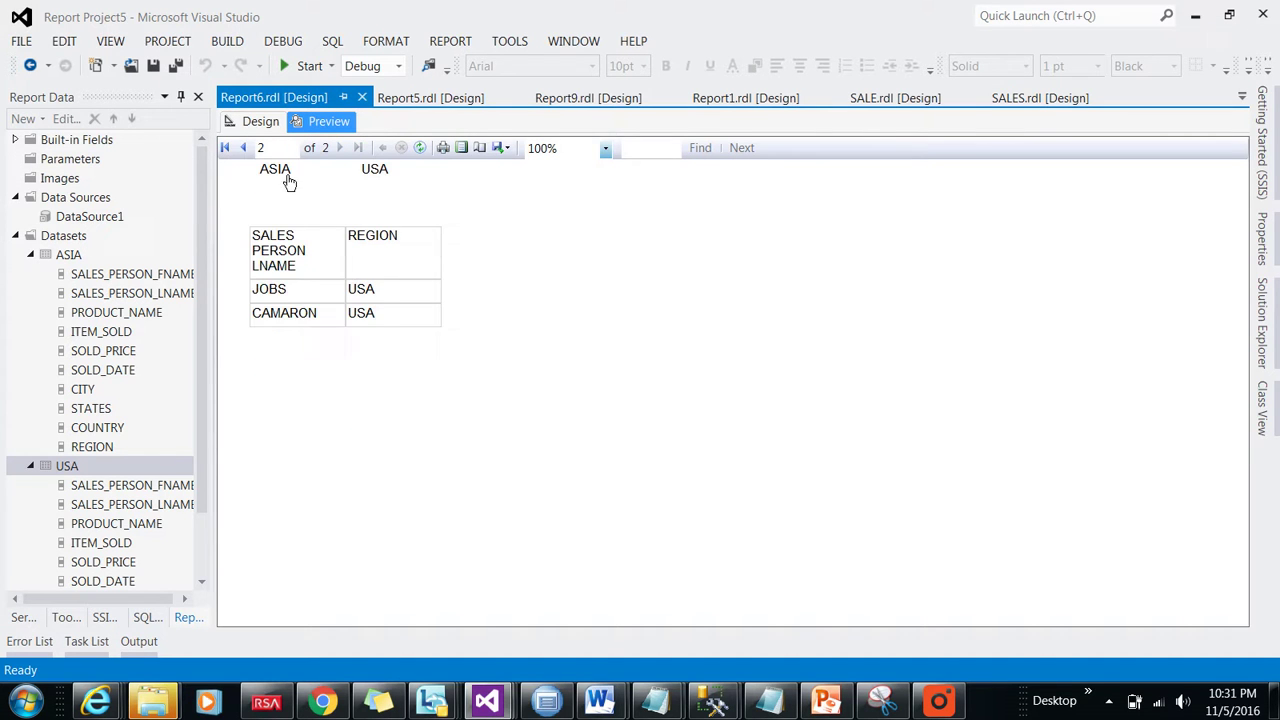
click(288, 190)
click(377, 224)
click(283, 175)
click(364, 228)
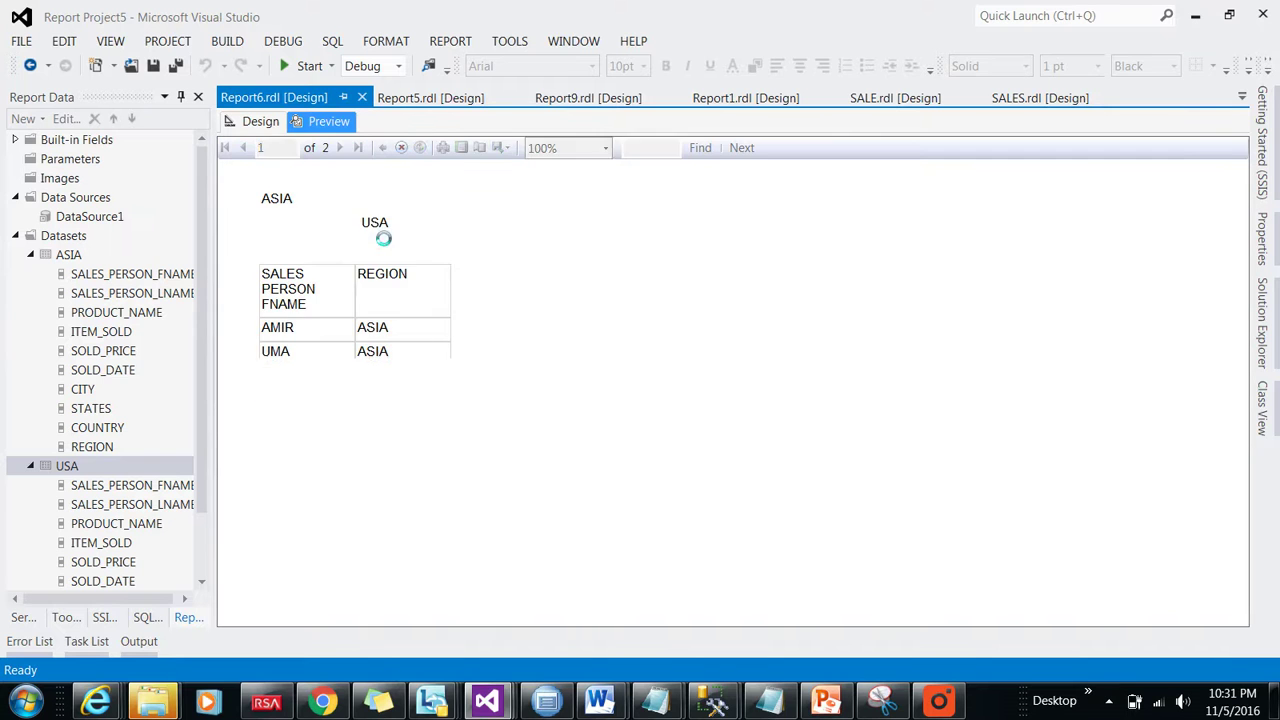
click(279, 183)
click(258, 124)
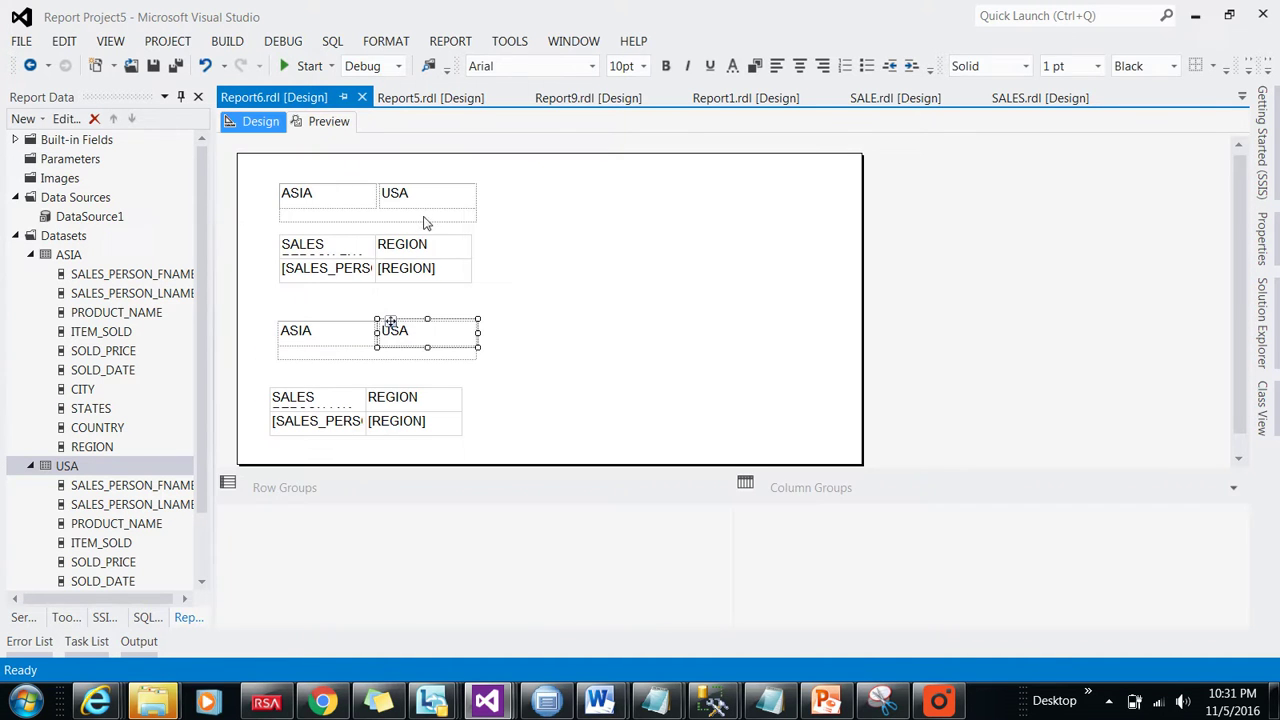
Give the whole top ASIA/USA rectangle a dark green background, then check it in Preview
right_click(388, 226)
right_click(329, 200)
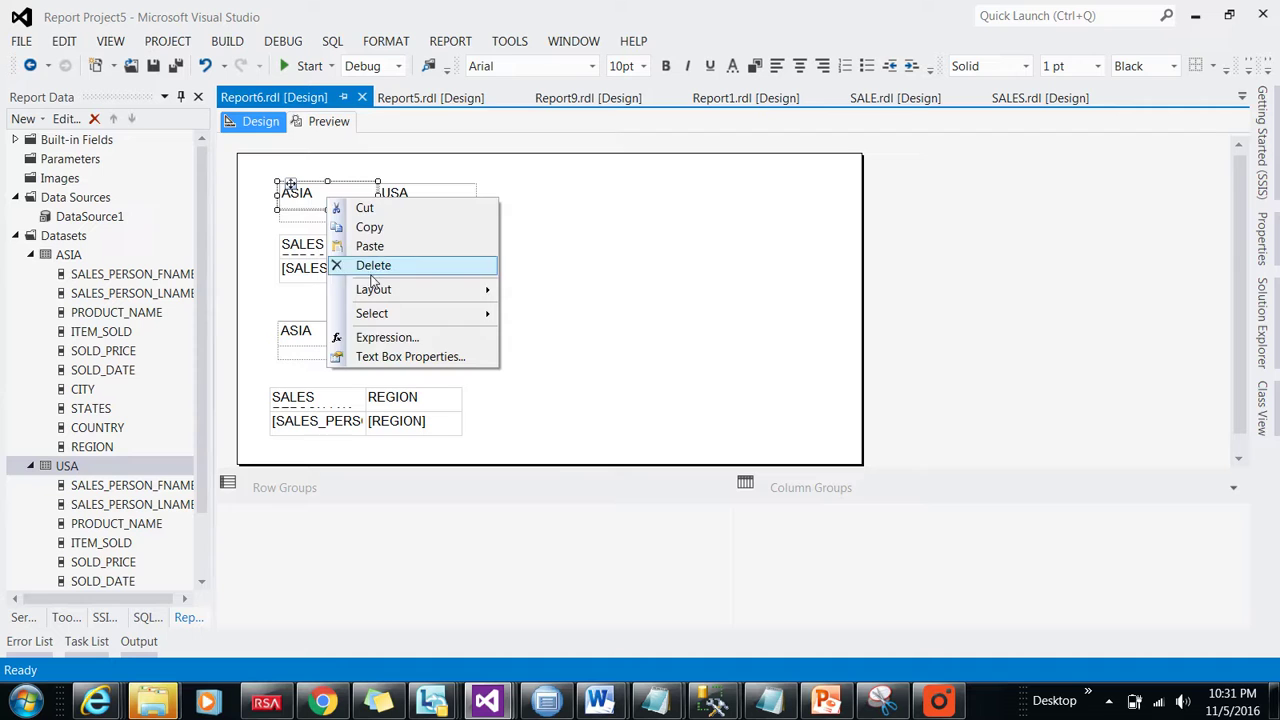
click(611, 204)
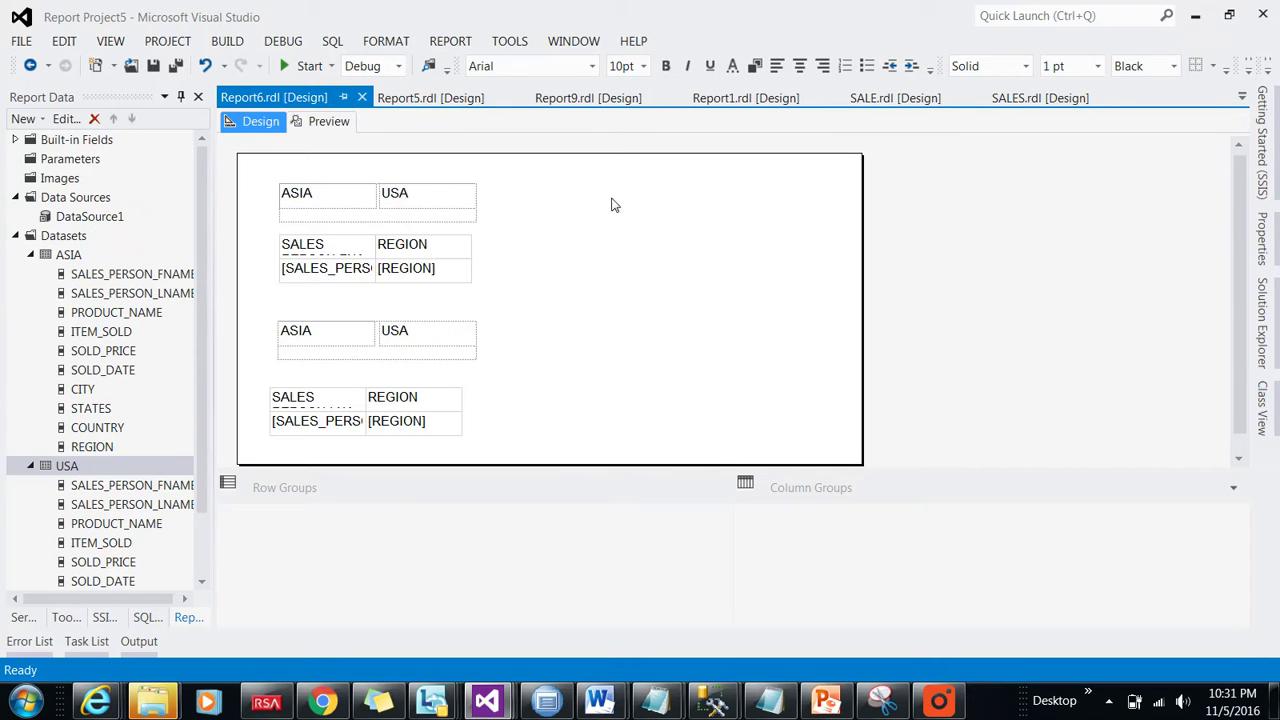
click(456, 215)
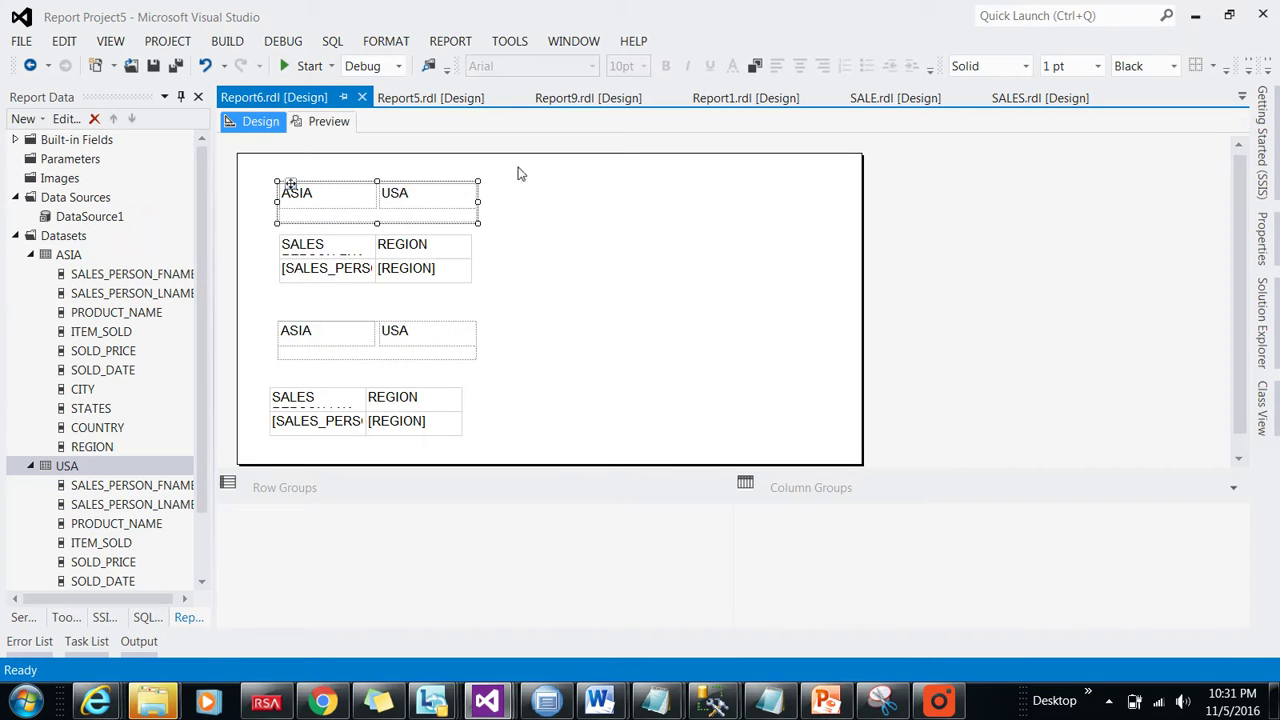
click(755, 68)
click(628, 307)
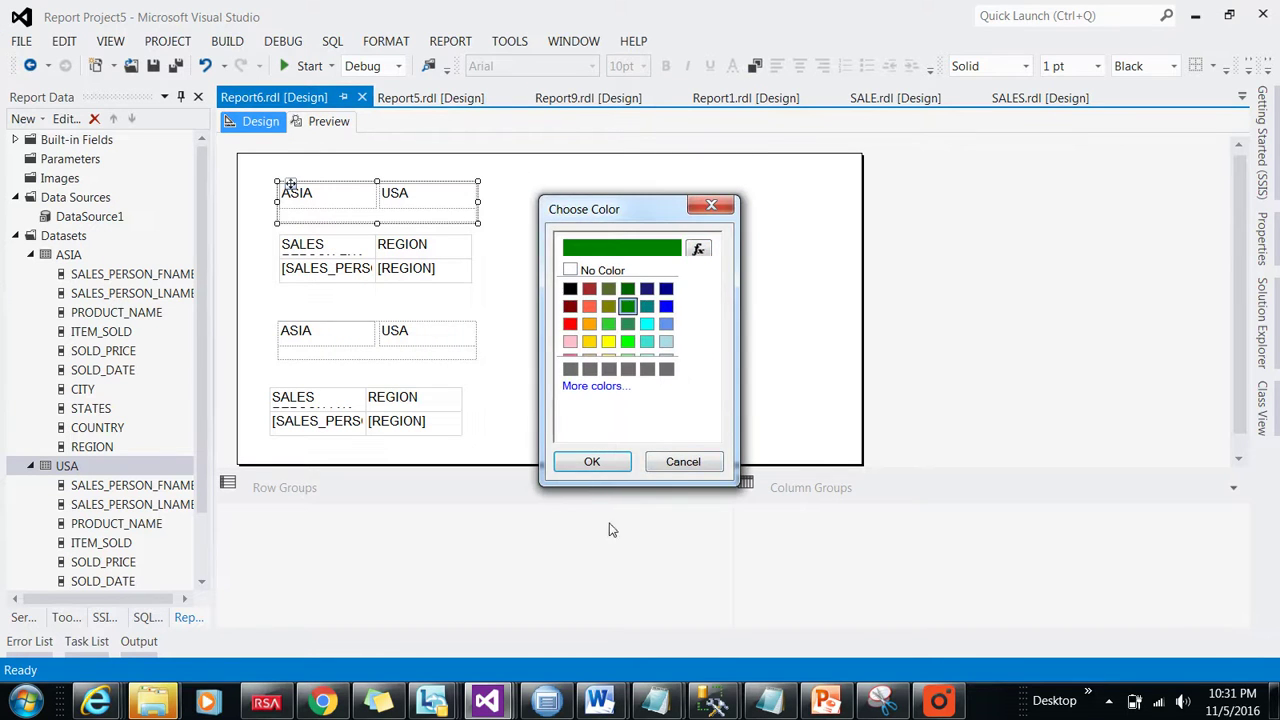
click(592, 461)
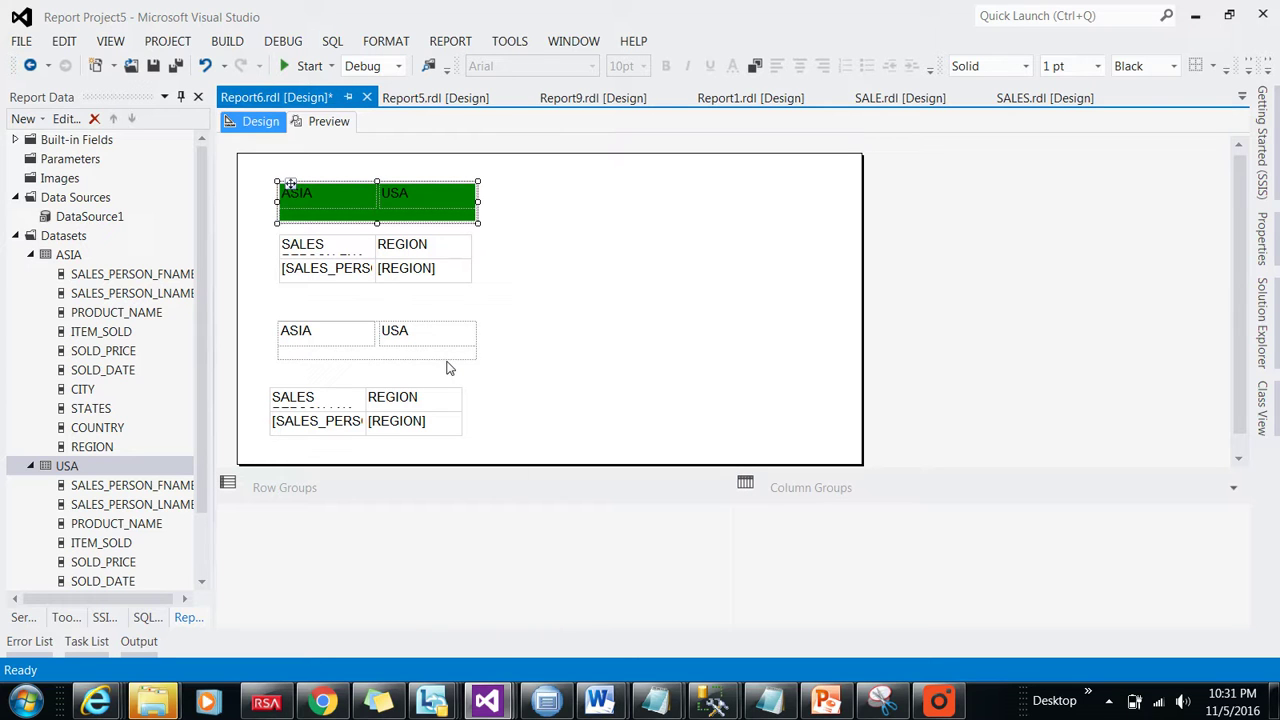
click(344, 119)
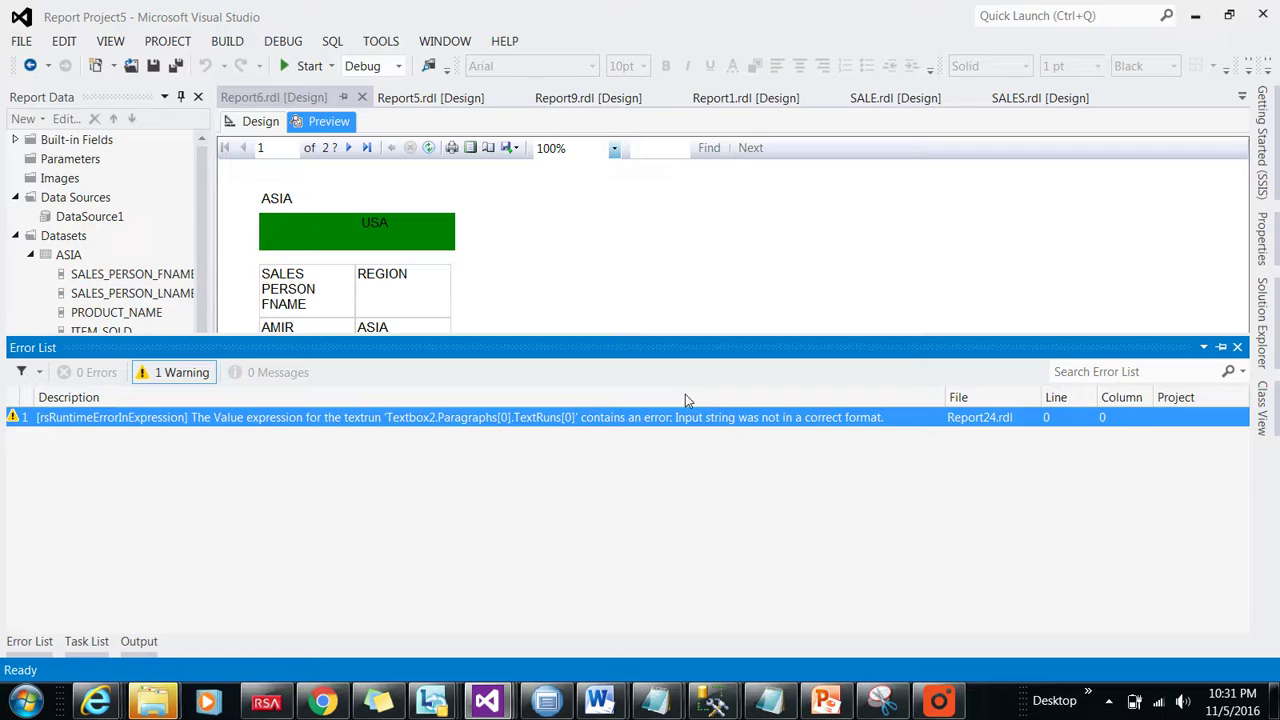